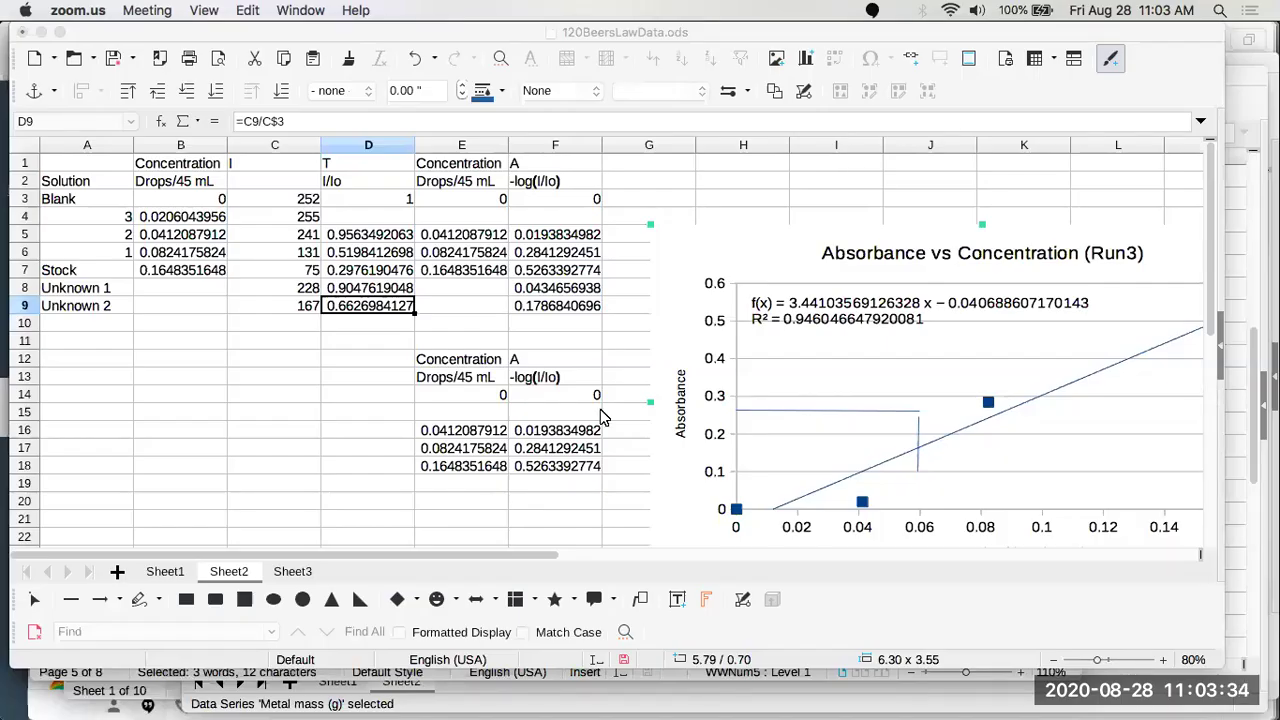
Activate the Calc window and select B7 to check the Stock concentration formula
{"action": "left_click", "coordinate": [1054, 92]}
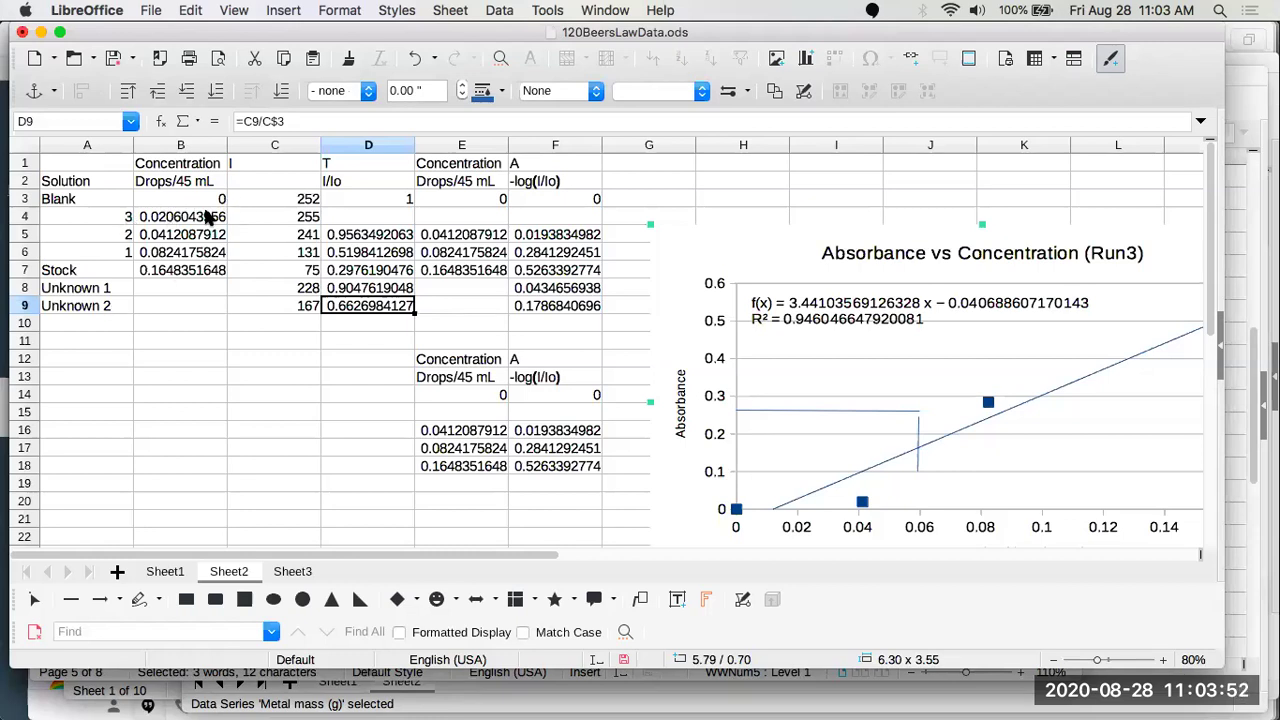
{"action": "left_click", "coordinate": [187, 276]}
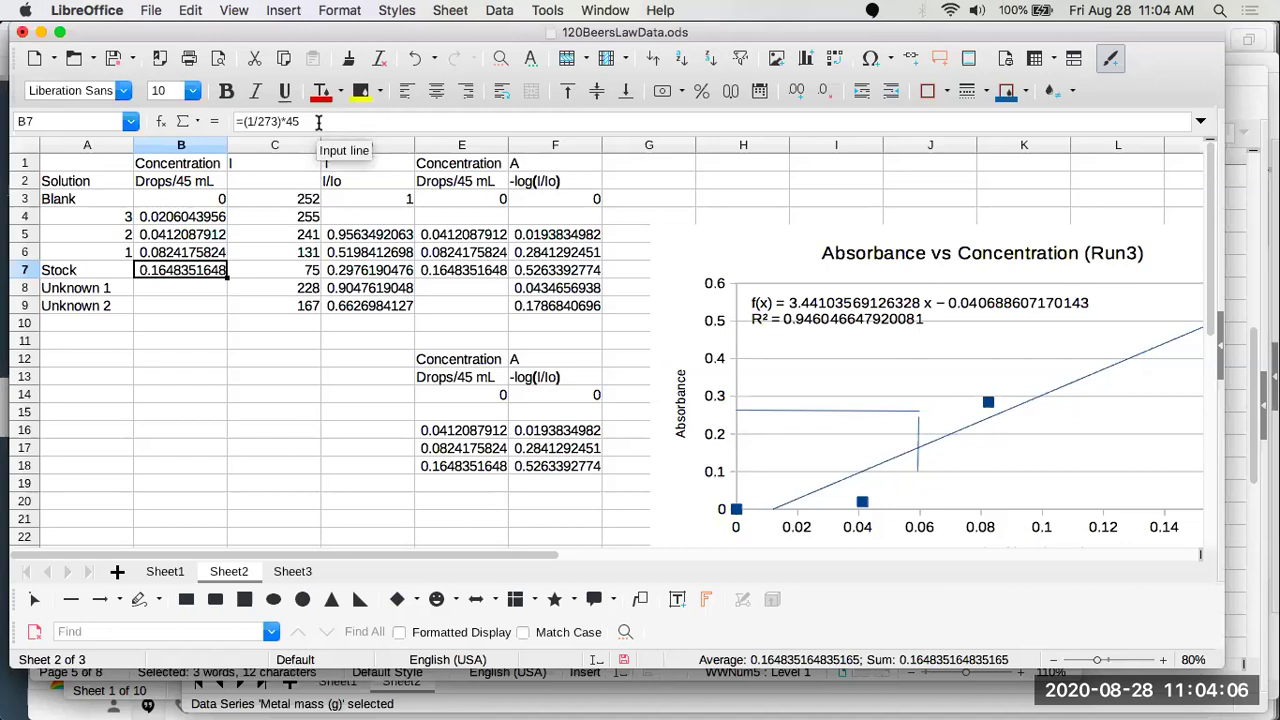
{"action": "left_click", "coordinate": [241, 121]}
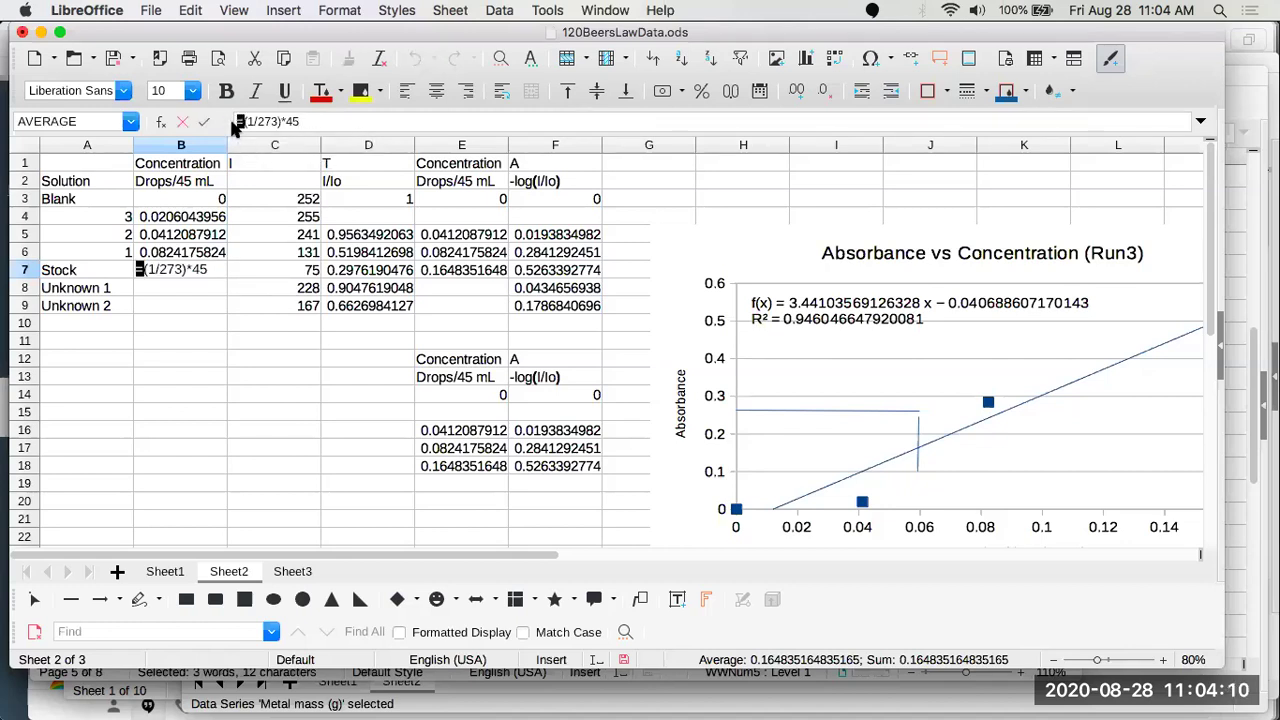
{"action": "left_click", "coordinate": [318, 121]}
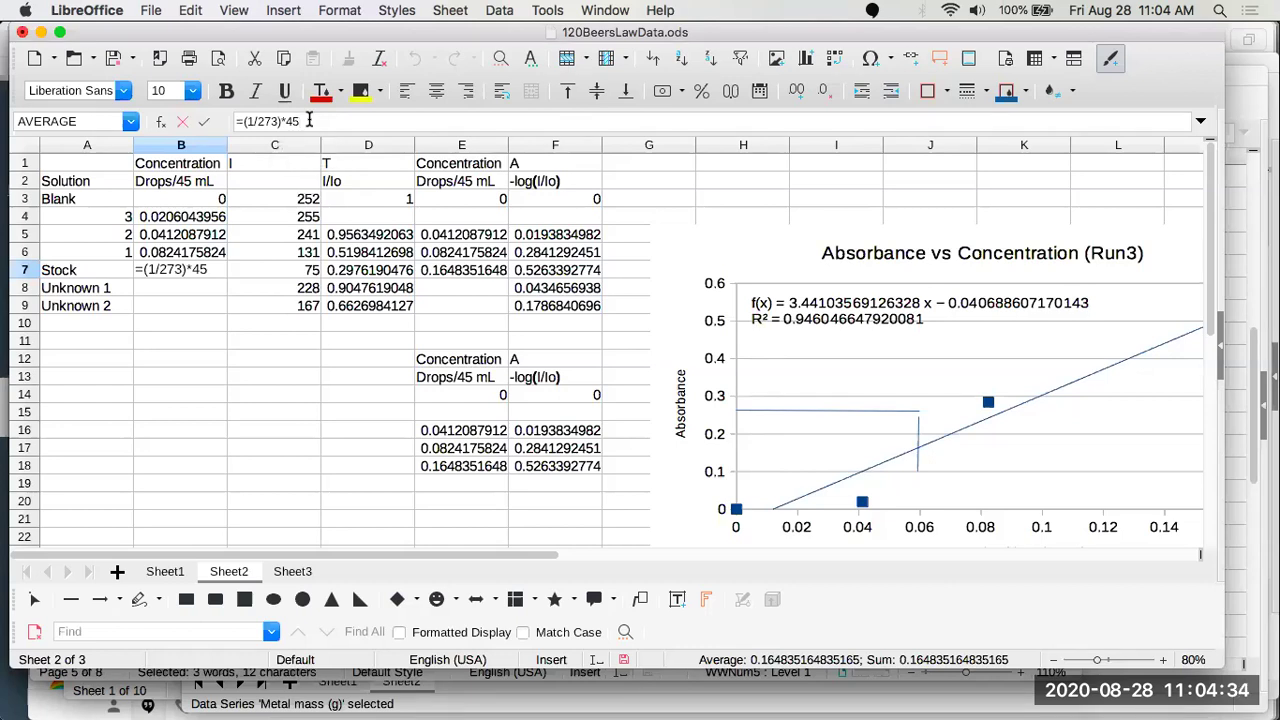
{"action": "key", "text": "Return"}
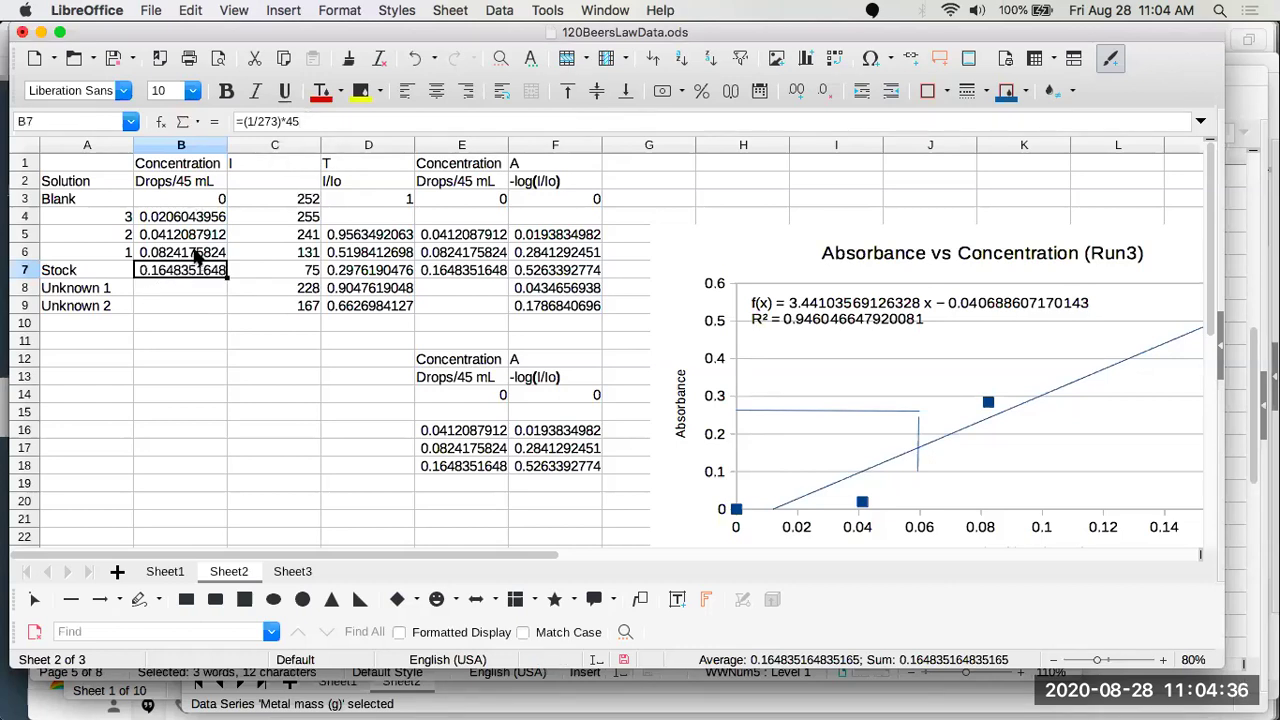
{"action": "left_click", "coordinate": [194, 255]}
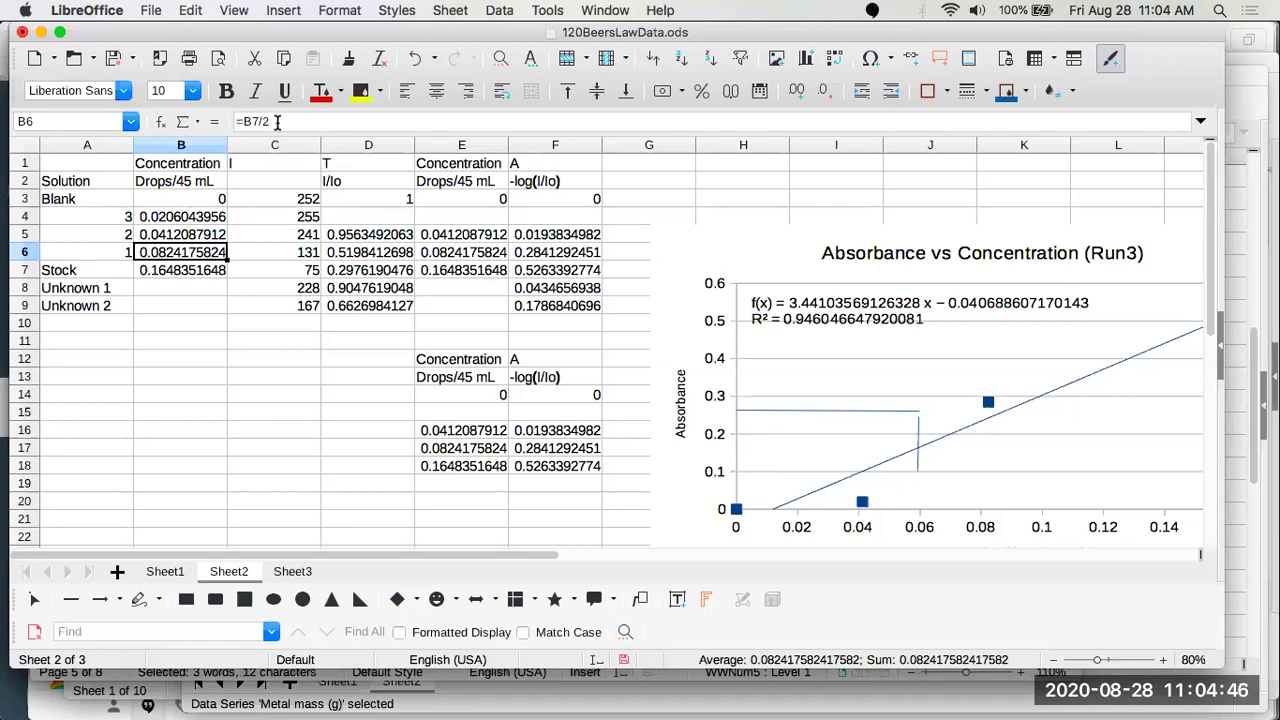
{"action": "left_click", "coordinate": [277, 121]}
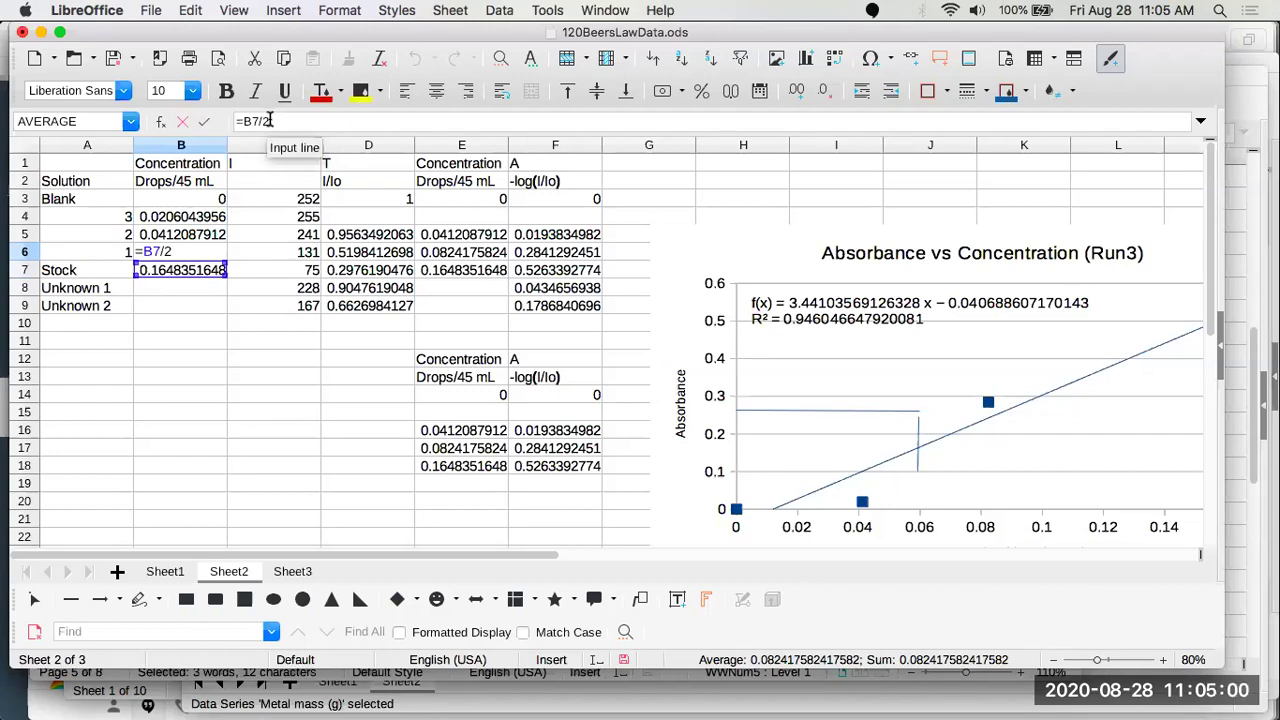
{"action": "left_click", "coordinate": [204, 121]}
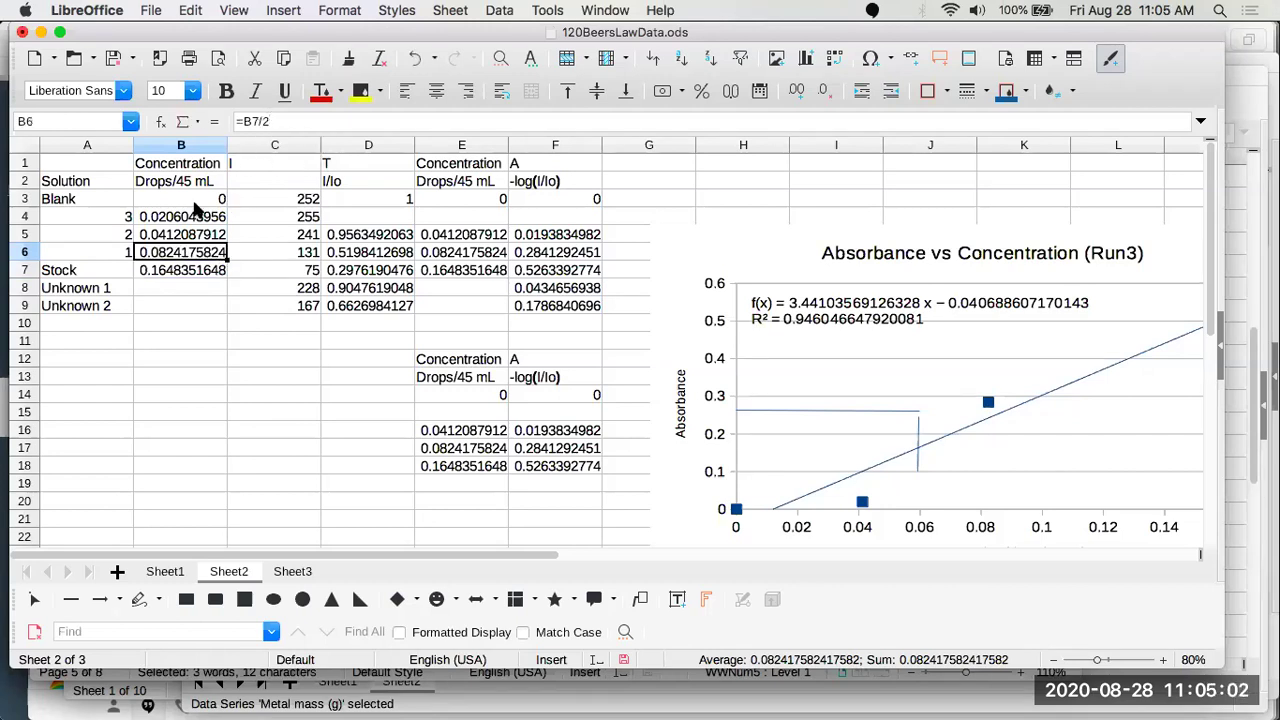
{"action": "left_click", "coordinate": [212, 233]}
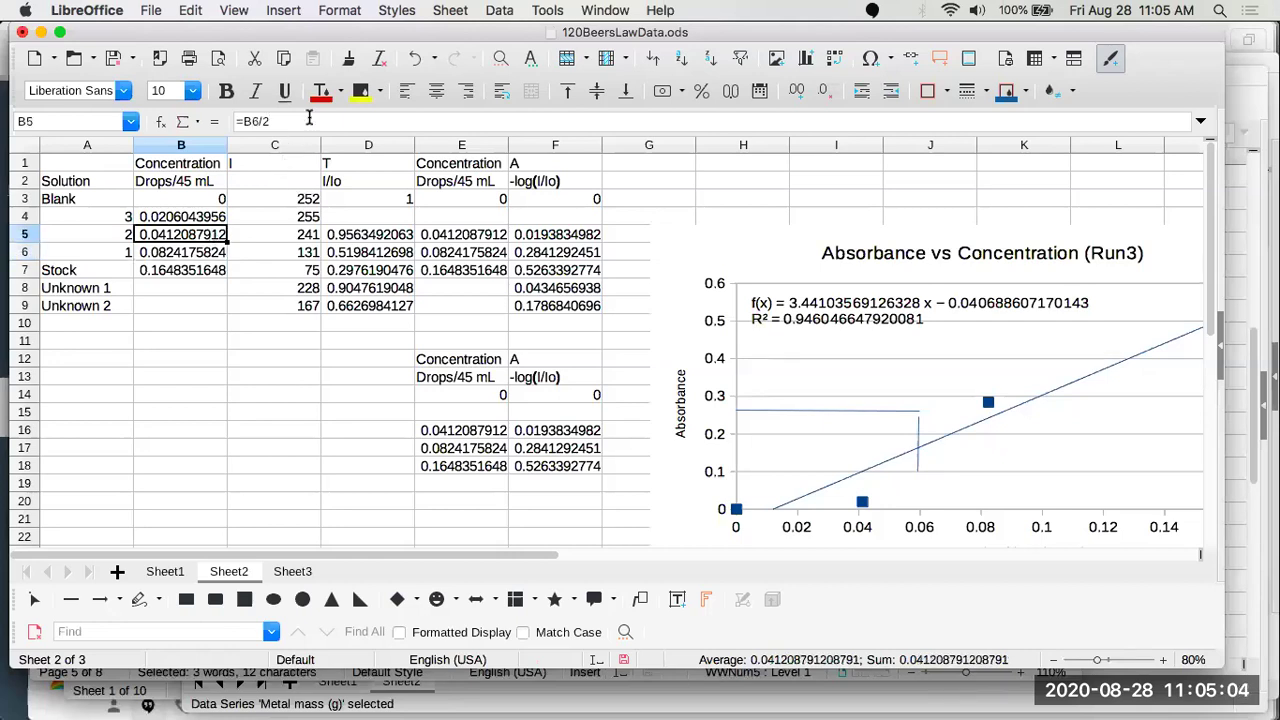
{"action": "left_click", "coordinate": [309, 119]}
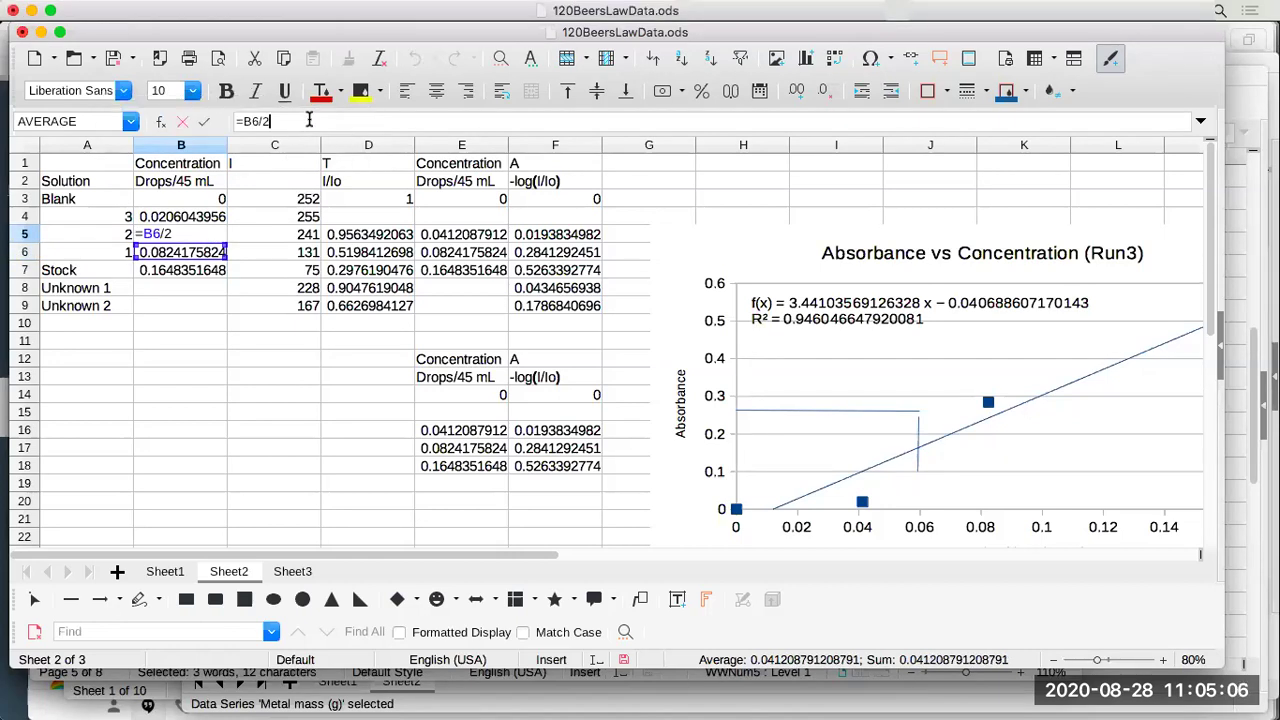
{"action": "left_click", "coordinate": [204, 121]}
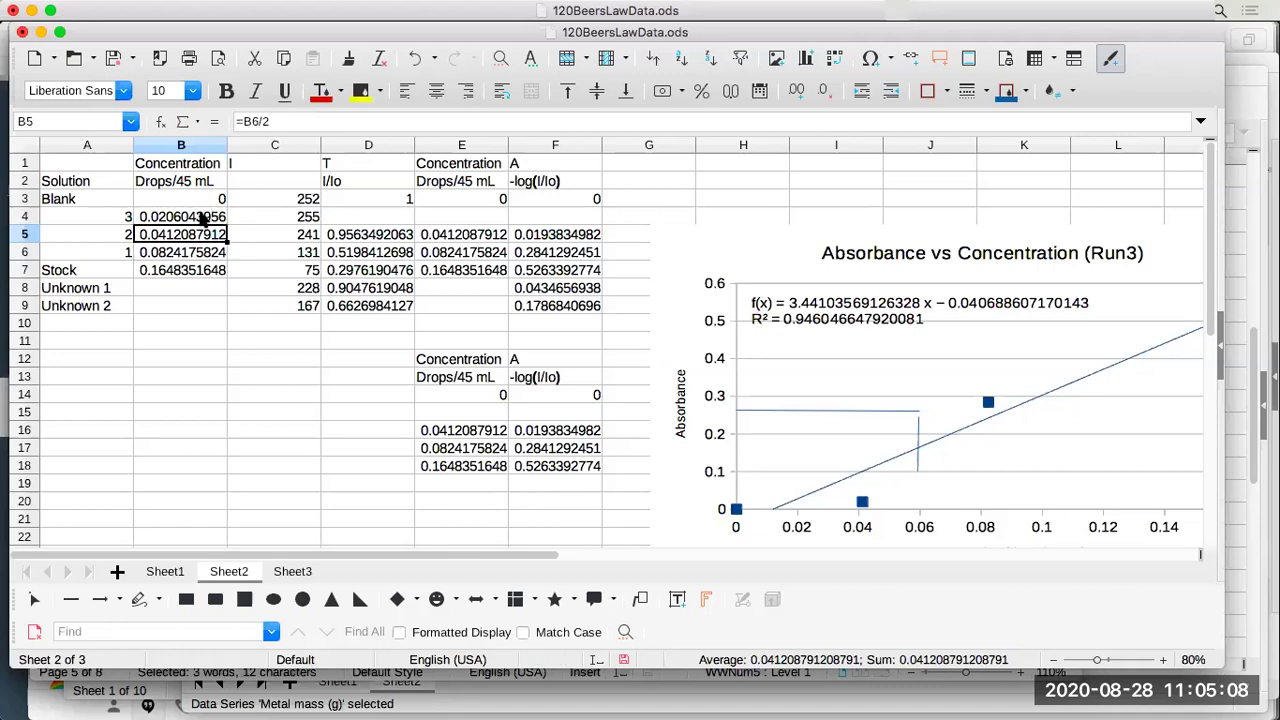
{"action": "left_click", "coordinate": [203, 218]}
{"action": "left_click", "coordinate": [322, 121]}
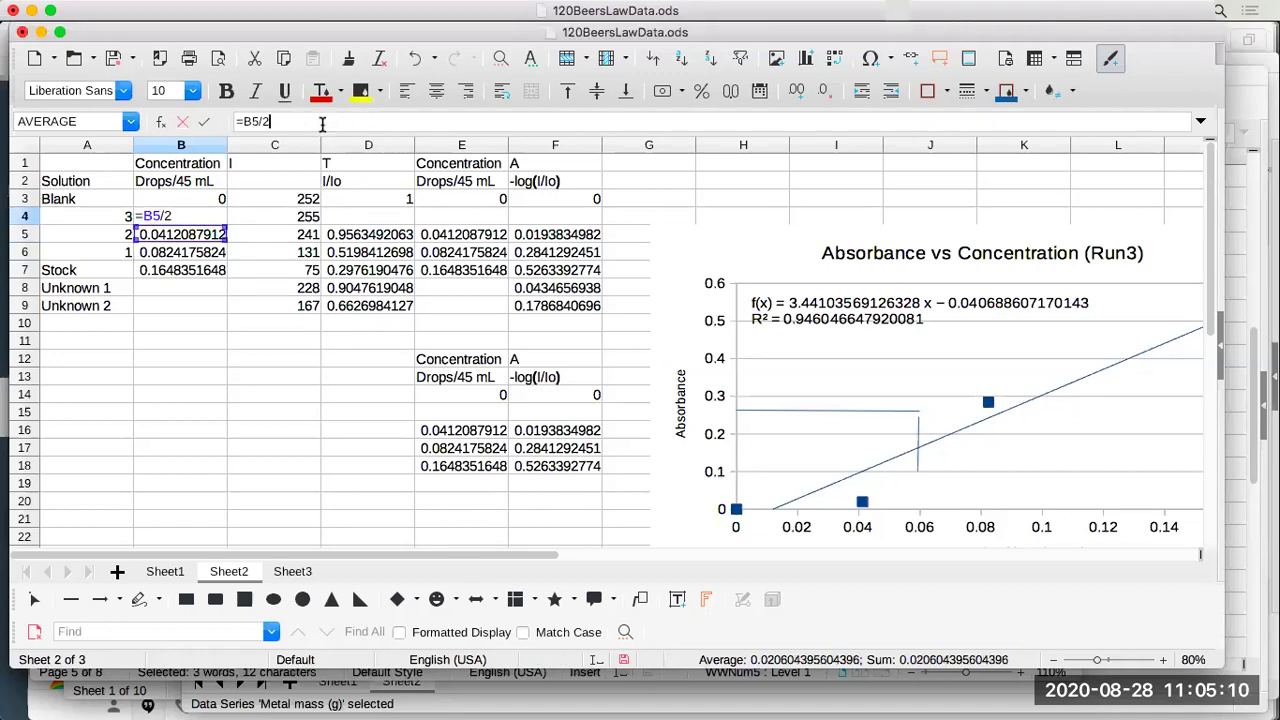
{"action": "key", "text": "Return"}
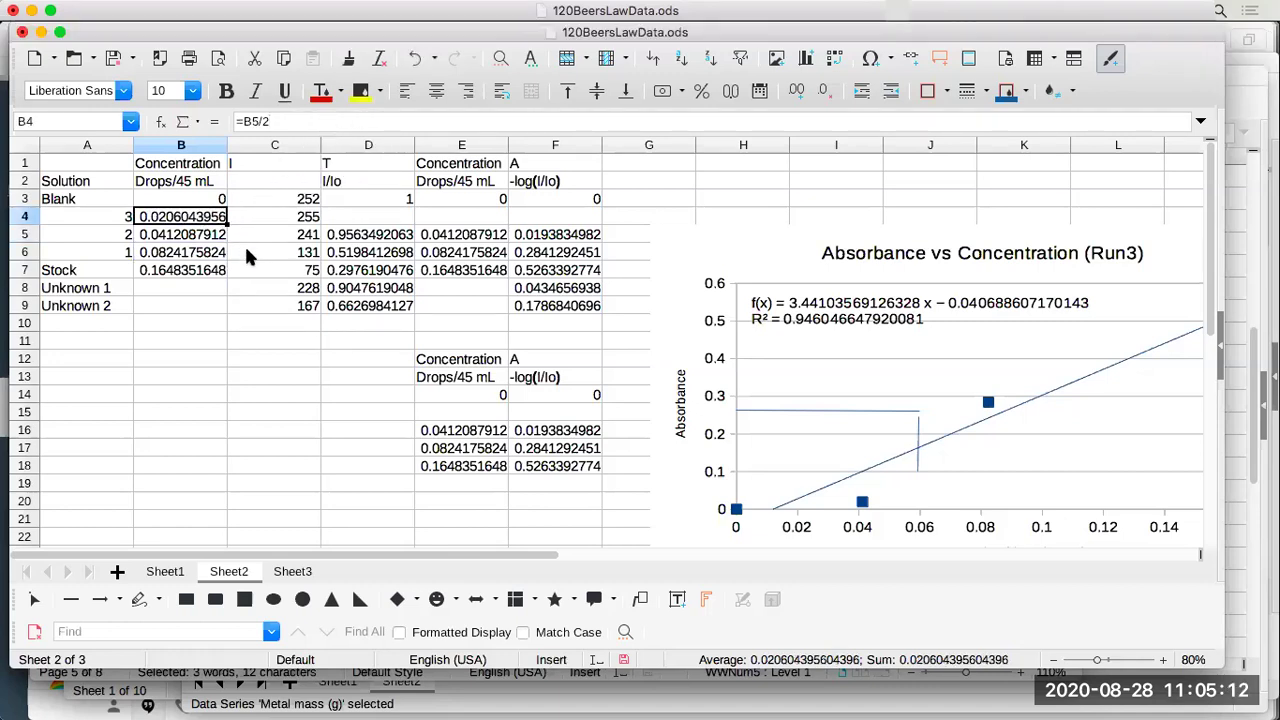
{"action": "left_click", "coordinate": [248, 162]}
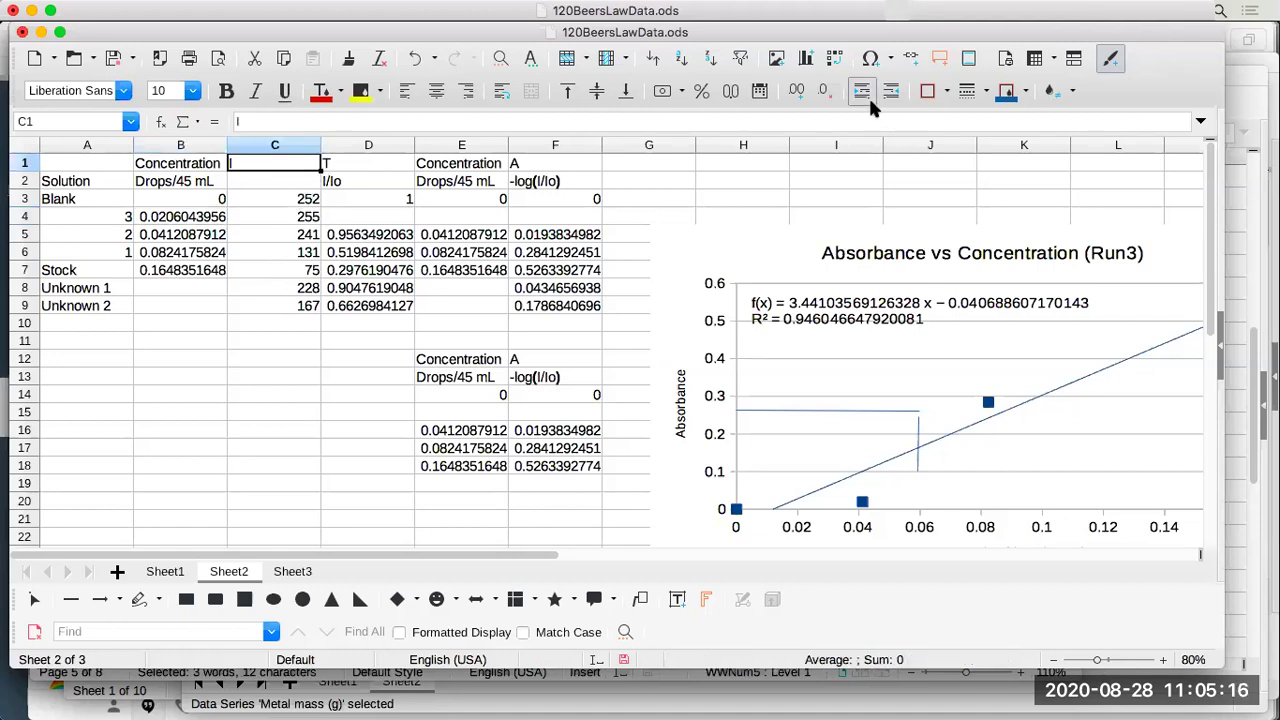
Centre the I header in C1 and set the Blank intensity in C3 to 255
{"action": "left_click", "coordinate": [437, 92]}
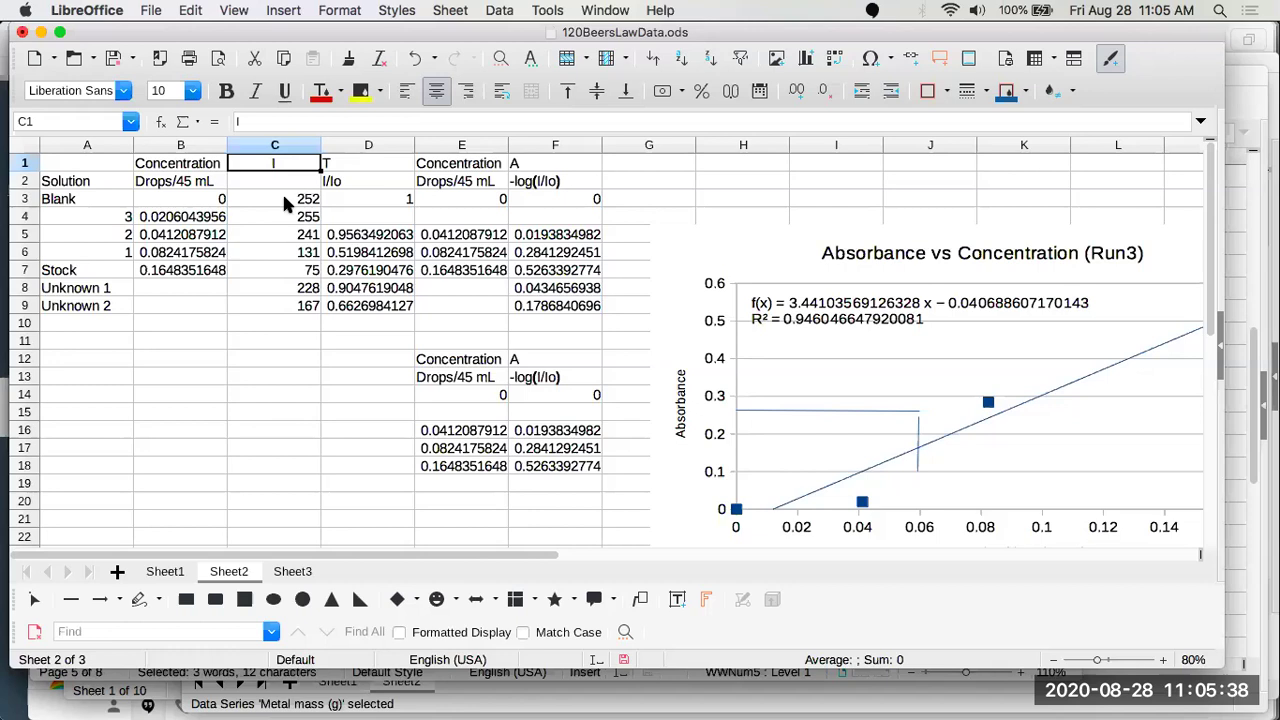
{"action": "left_click", "coordinate": [283, 200]}
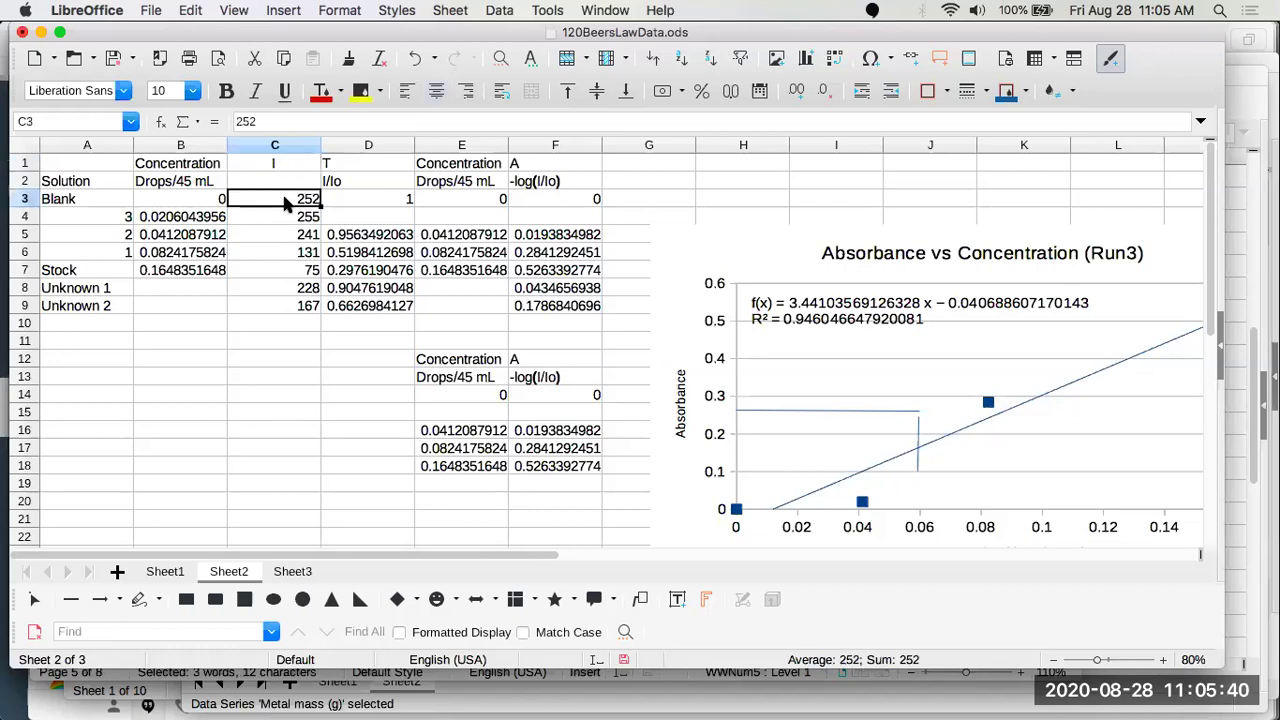
{"action": "key", "text": "shift+Down"}
{"action": "left_click", "coordinate": [284, 200]}
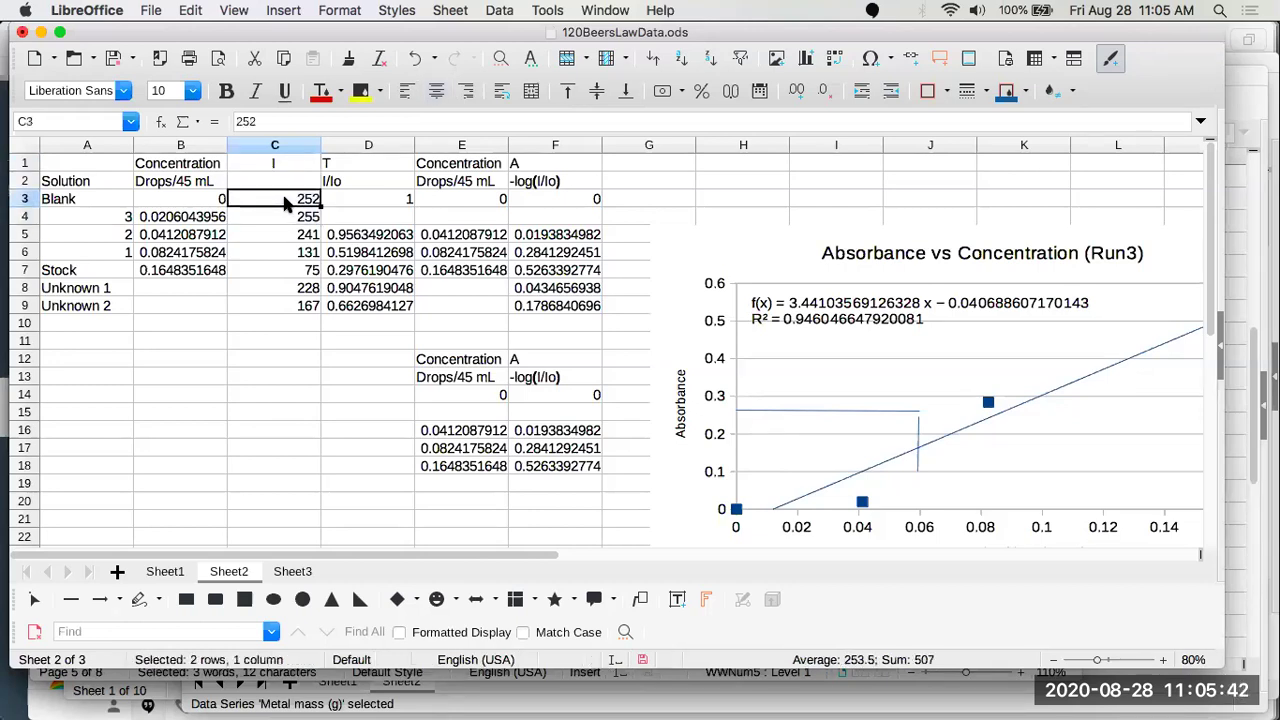
{"action": "type", "text": "255"}
{"action": "key", "text": "Return"}
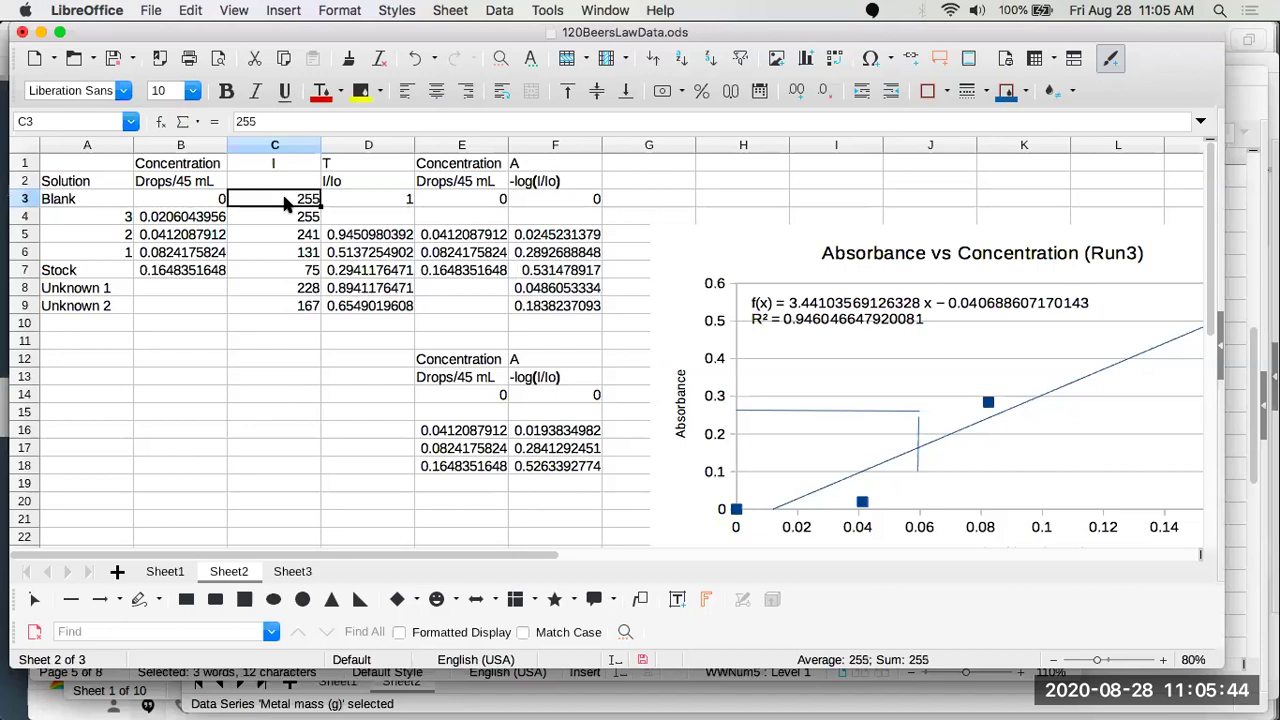
Move to the Stock intensity in C7 and begin changing it from 75 to 751
{"action": "key", "text": "Down"}
{"action": "key", "text": "Down"}
{"action": "key", "text": "Down"}
{"action": "key", "text": "Down"}
{"action": "key", "text": "Down"}
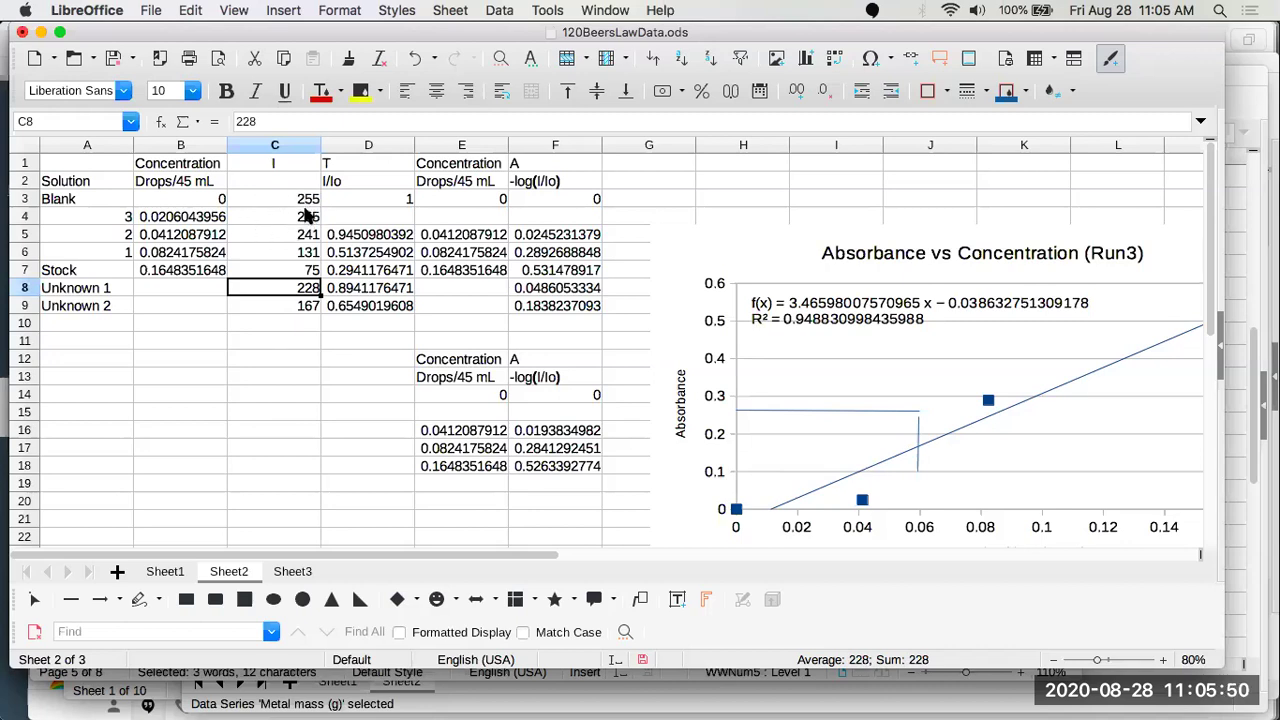
{"action": "left_click", "coordinate": [307, 199]}
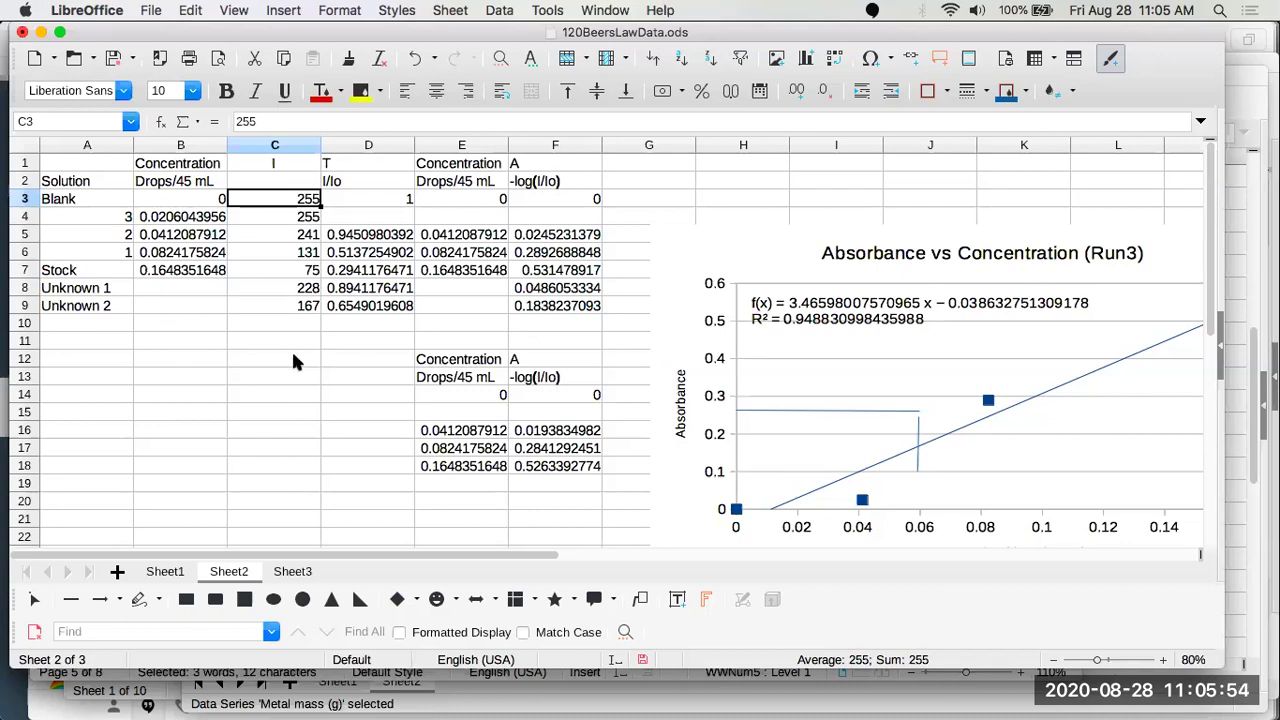
{"action": "left_click", "coordinate": [298, 221]}
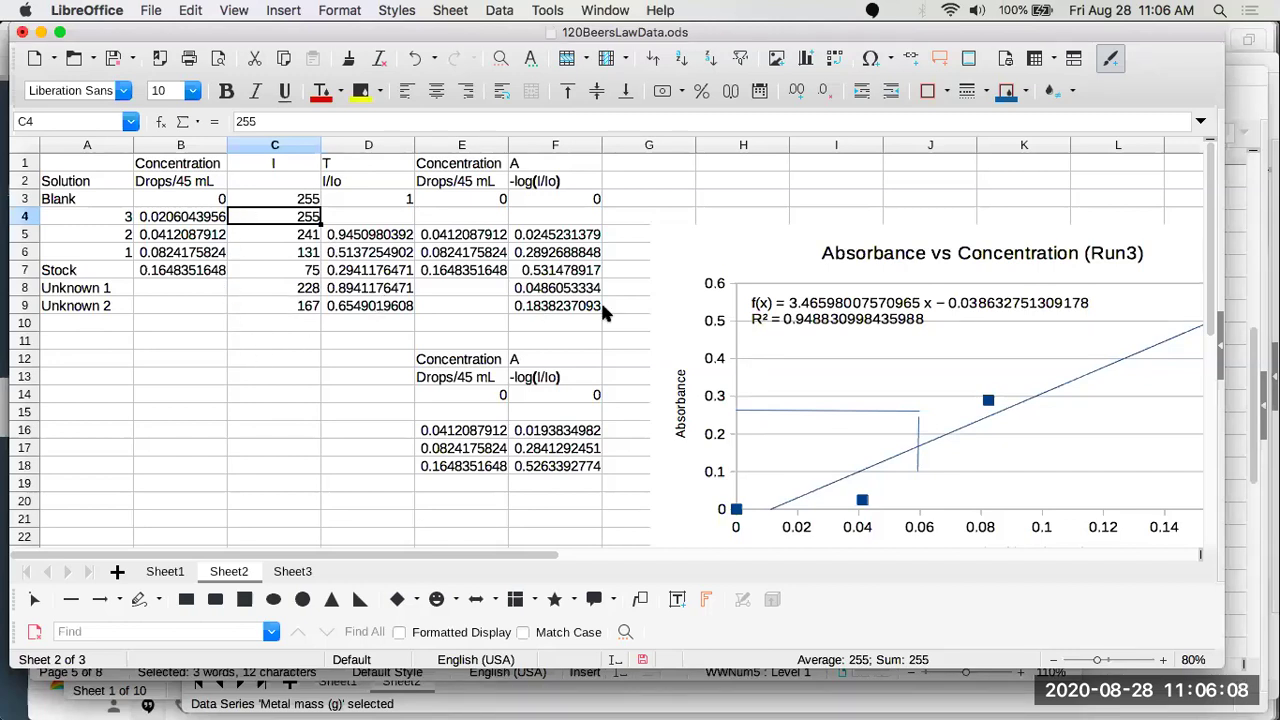
{"action": "key", "text": "Down"}
{"action": "key", "text": "Down"}
{"action": "key", "text": "Down"}
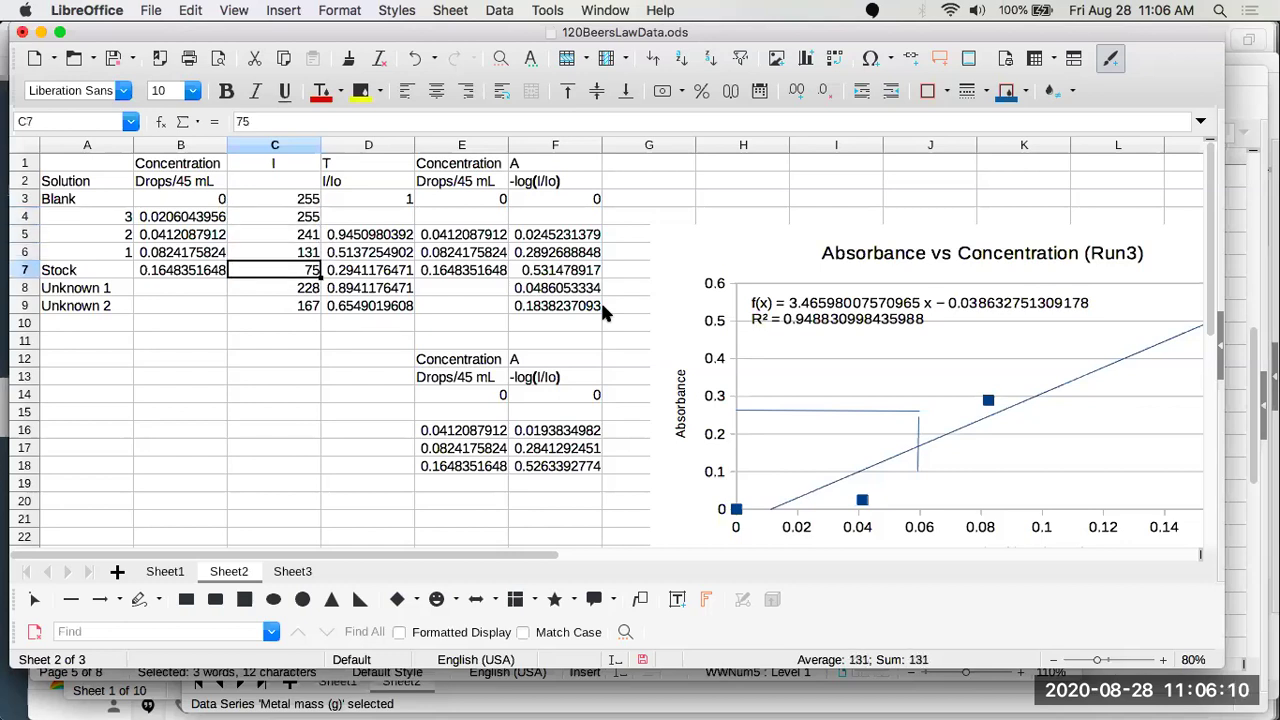
{"action": "left_click", "coordinate": [285, 121]}
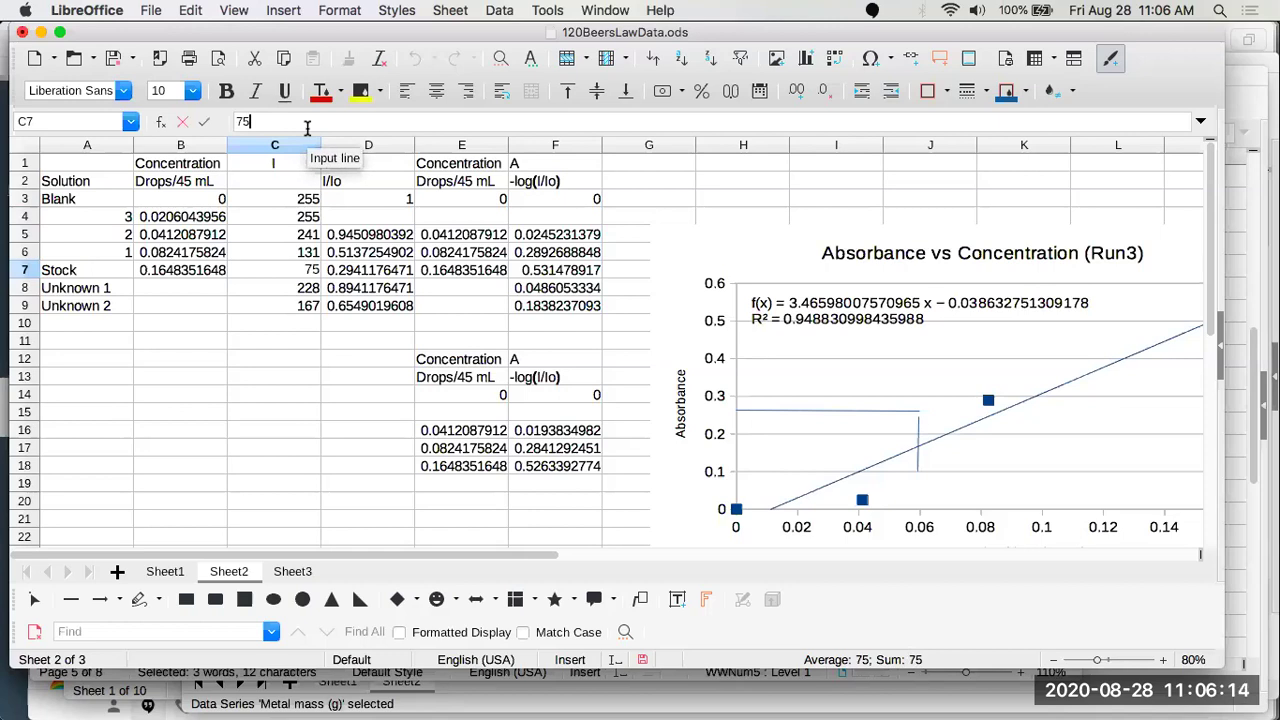
{"action": "type", "text": "1"}
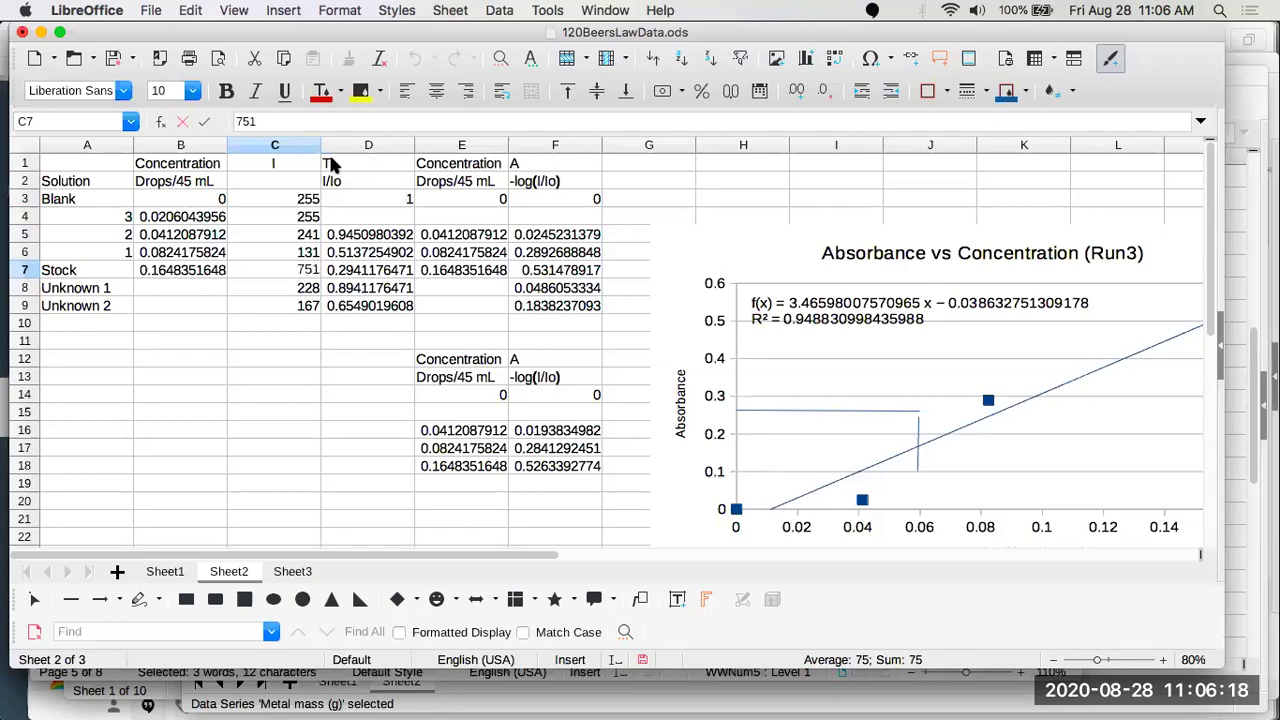
Confirm C7's Stock intensity as 751 and inspect the intensity and transmittance cells
{"action": "left_click", "coordinate": [333, 165]}
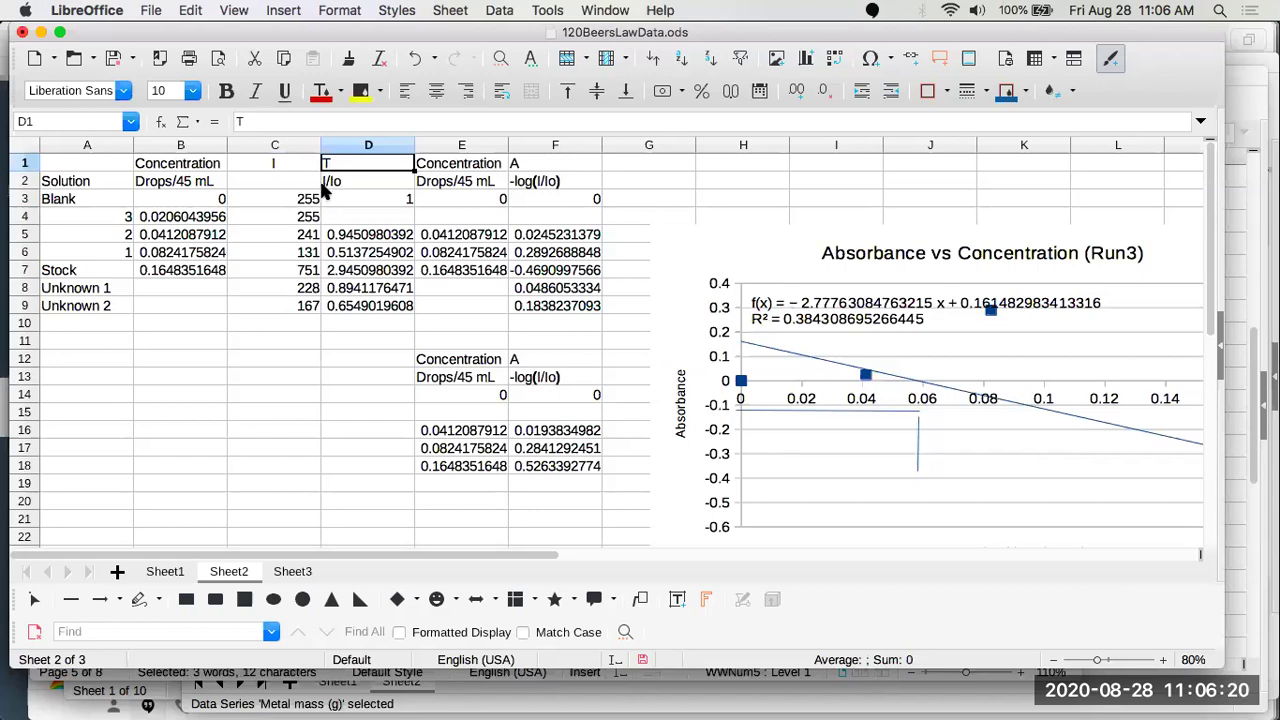
{"action": "left_click", "coordinate": [284, 287]}
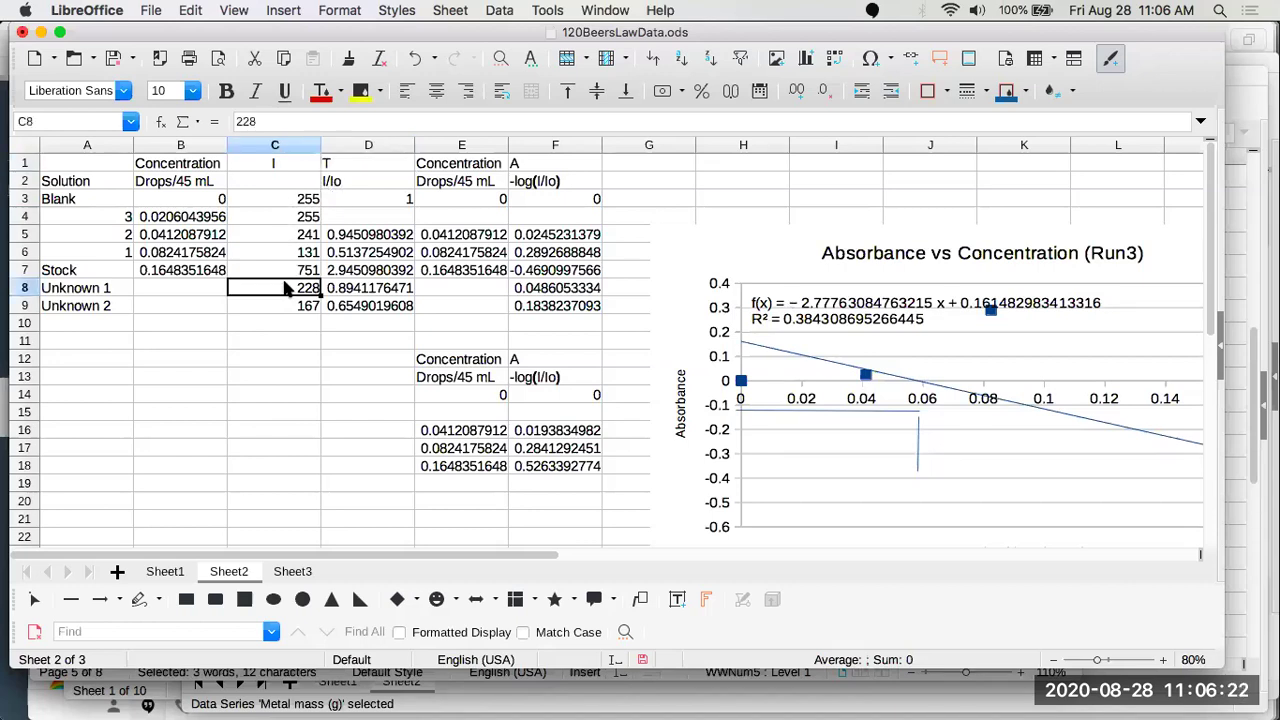
{"action": "left_click", "coordinate": [305, 203]}
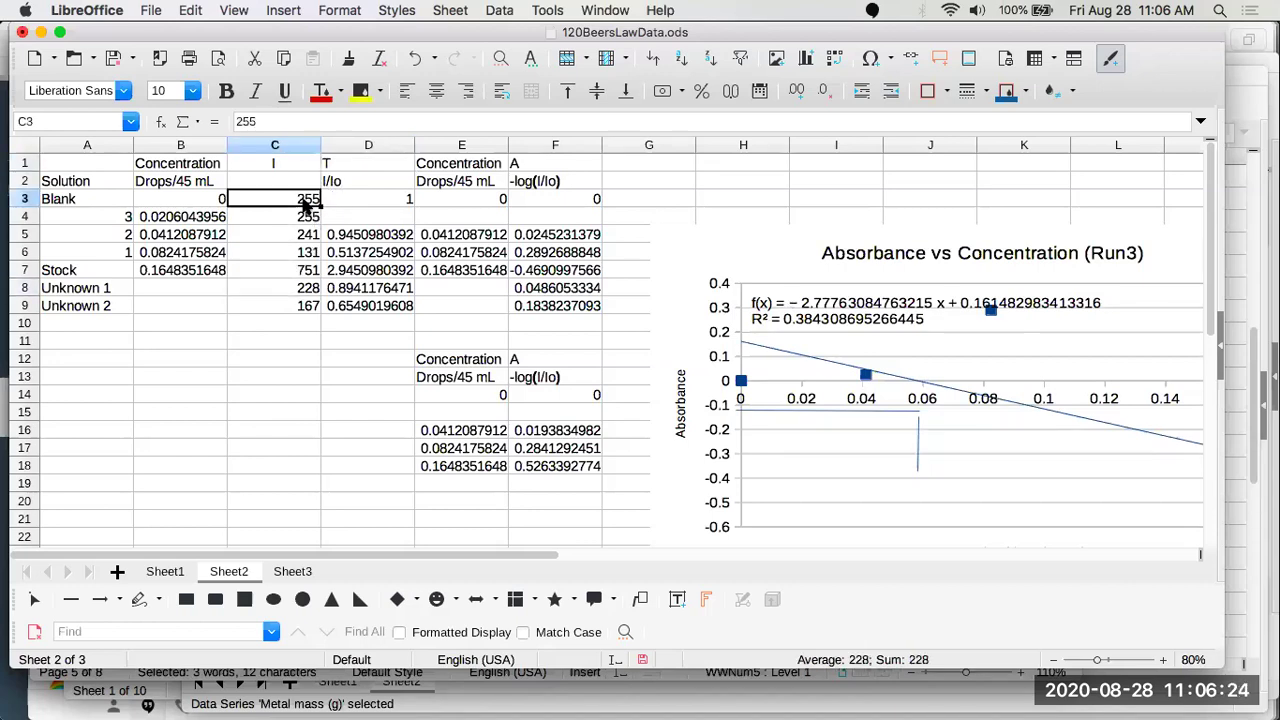
{"action": "left_click", "coordinate": [370, 243]}
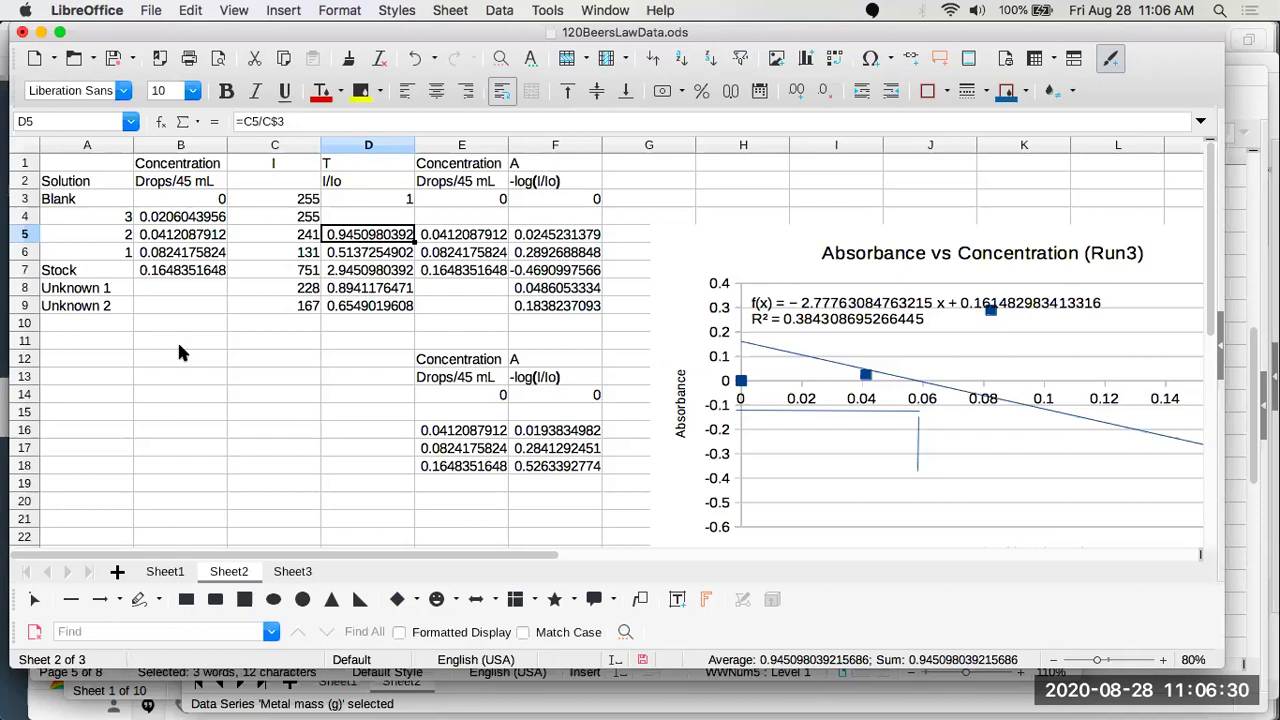
Enter the transmittance formula =C4/C$3 in D4, clearing D5's old formula
{"action": "left_click", "coordinate": [343, 216]}
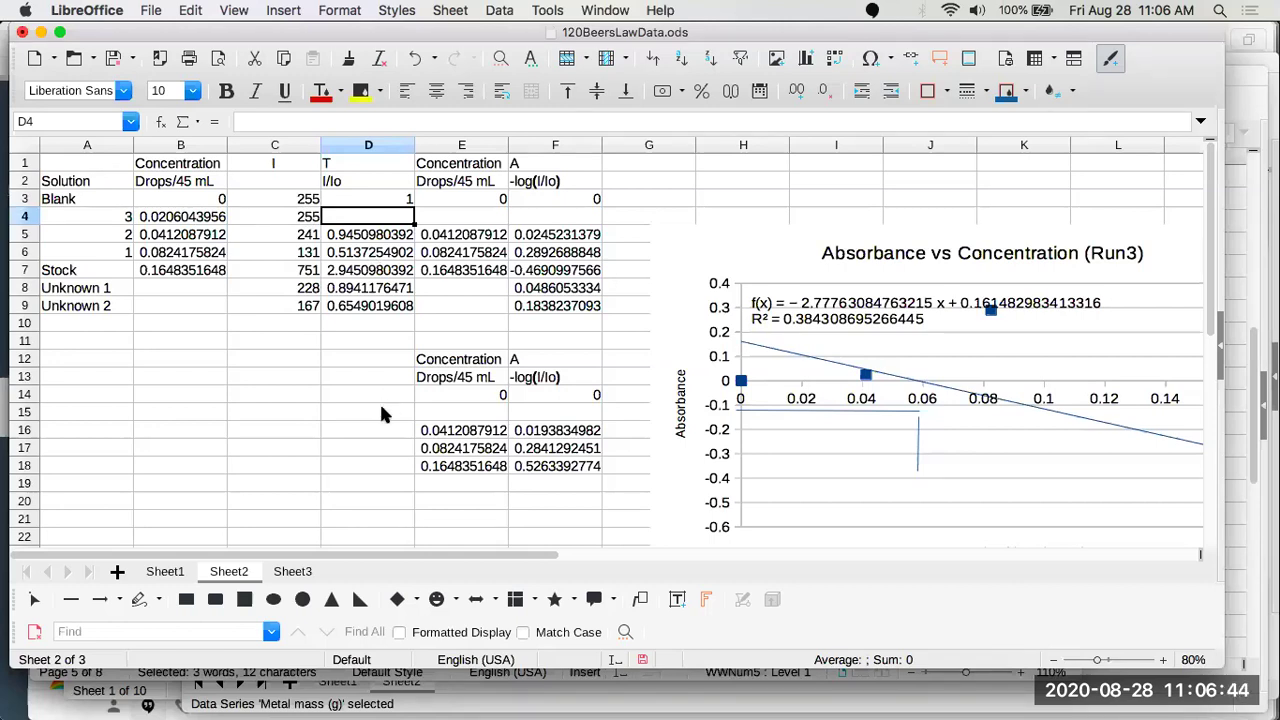
{"action": "type", "text": "="}
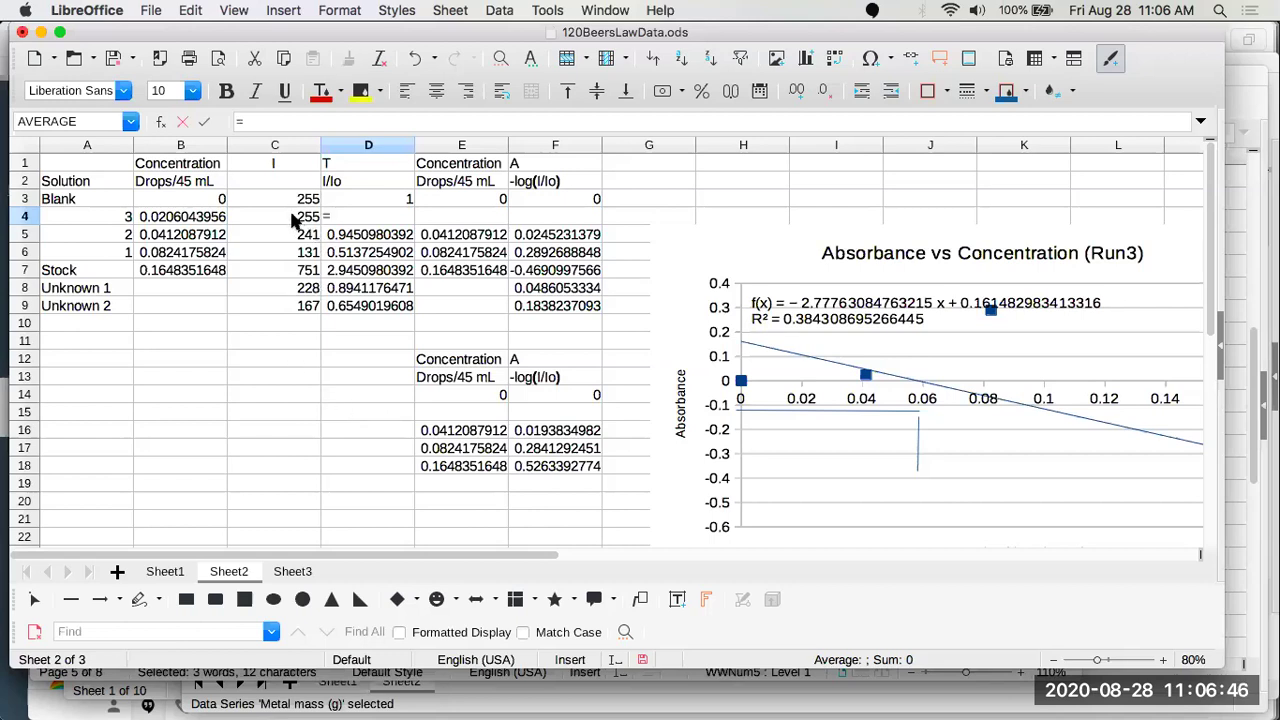
{"action": "left_click", "coordinate": [295, 220]}
{"action": "type", "text": "/"}
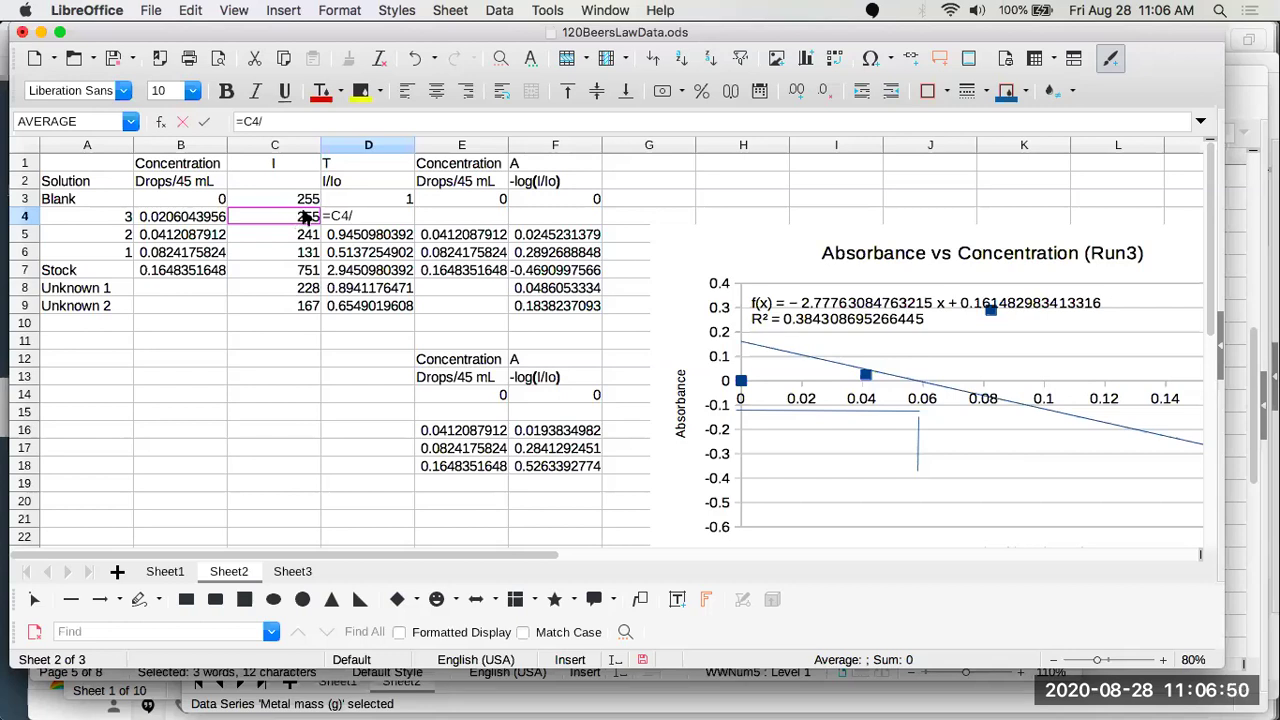
{"action": "left_click", "coordinate": [307, 200]}
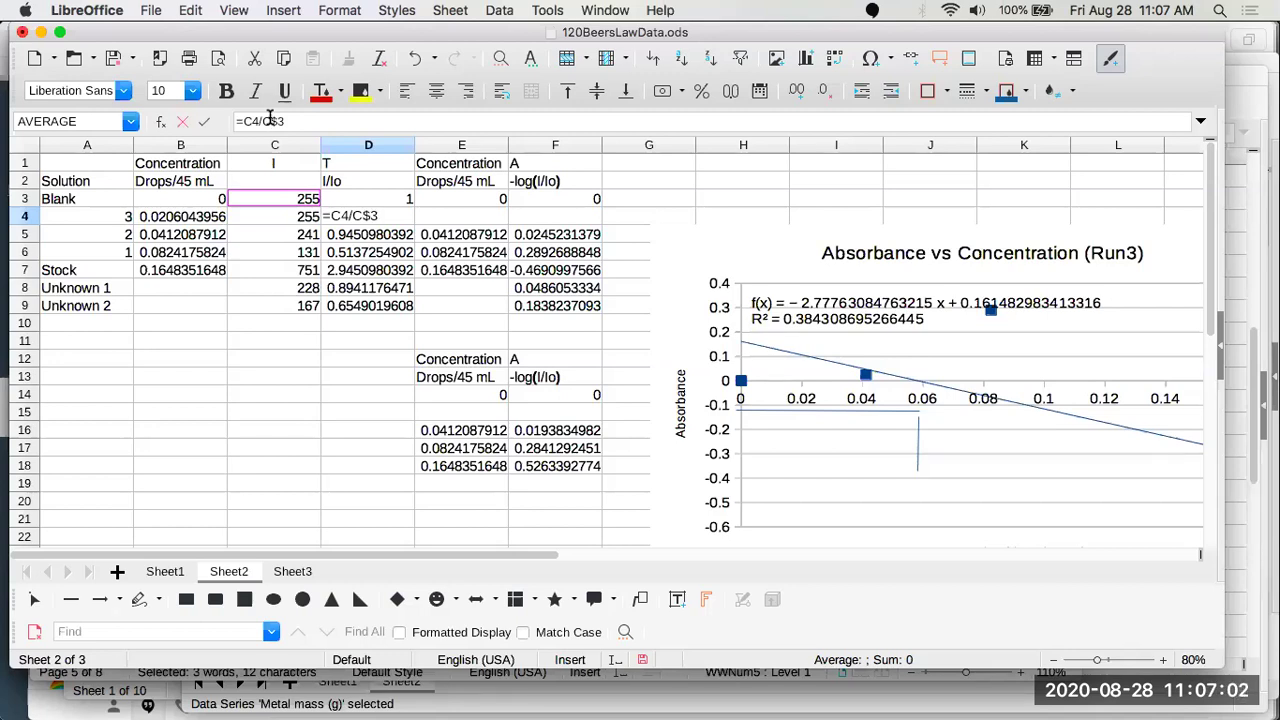
{"action": "key", "text": "Return"}
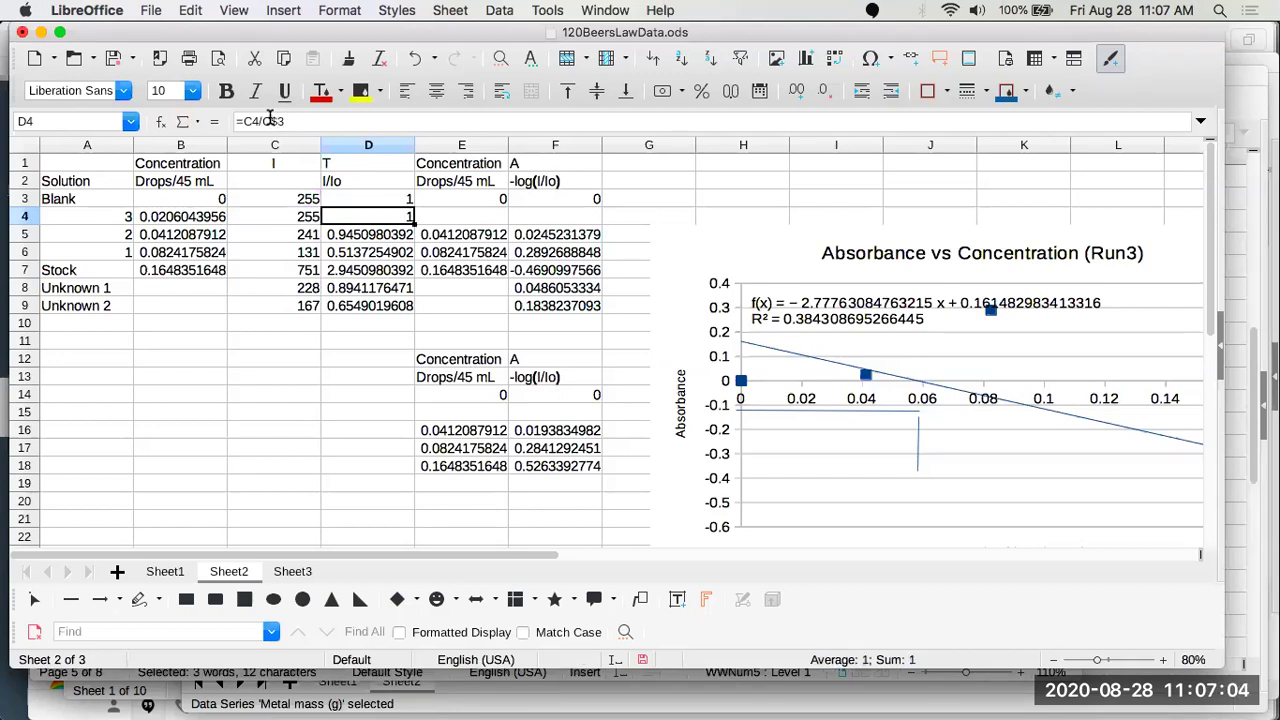
{"action": "key", "text": "Down"}
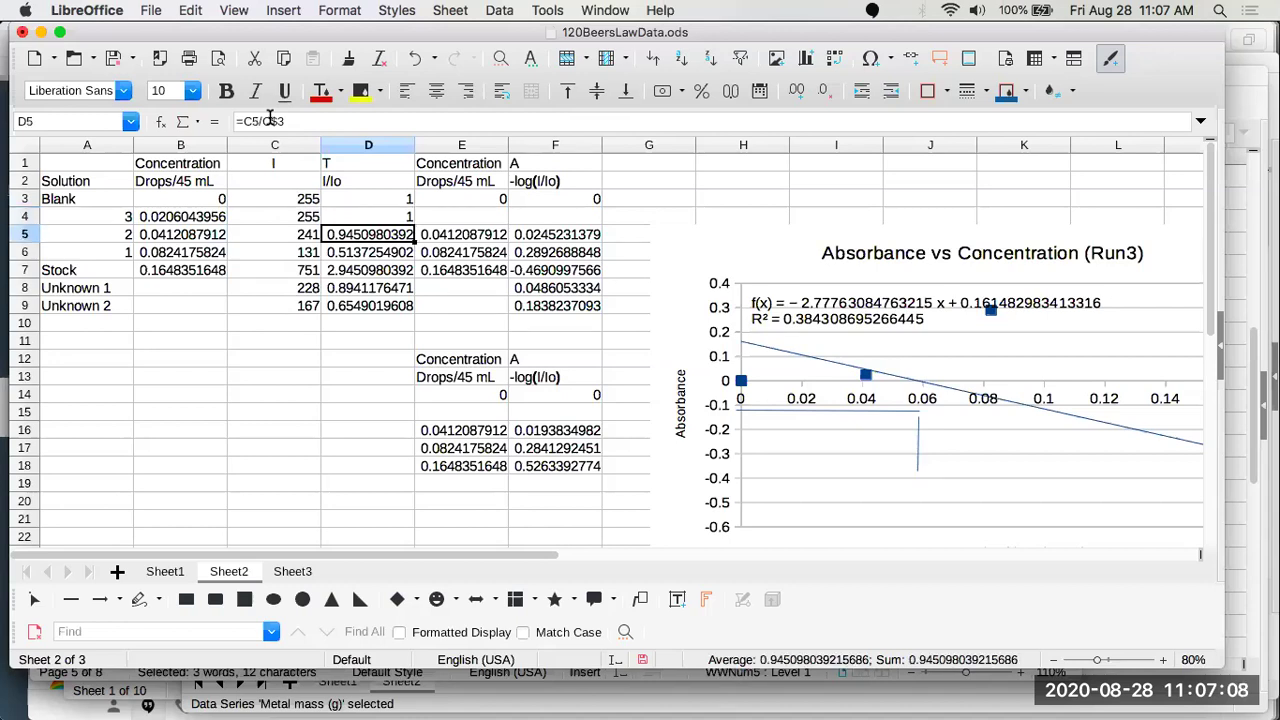
{"action": "key", "text": "BackSpace"}
{"action": "key", "text": "Return"}
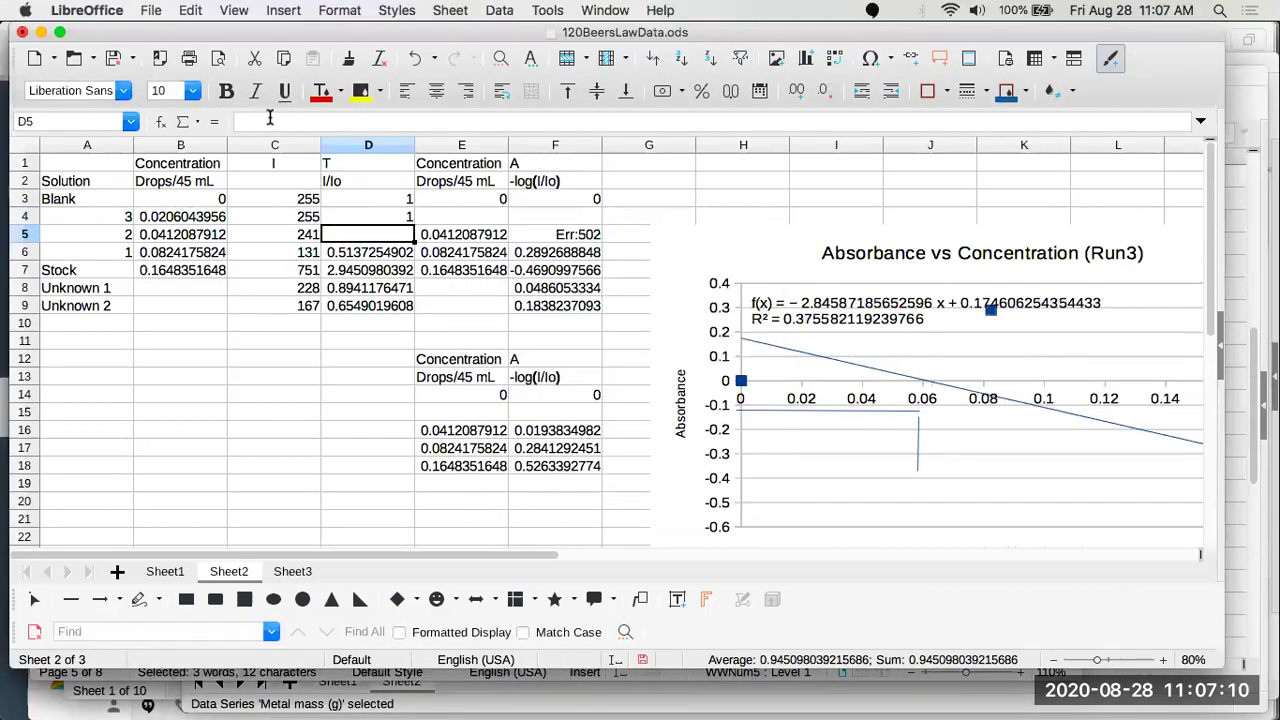
{"action": "key", "text": "Up"}
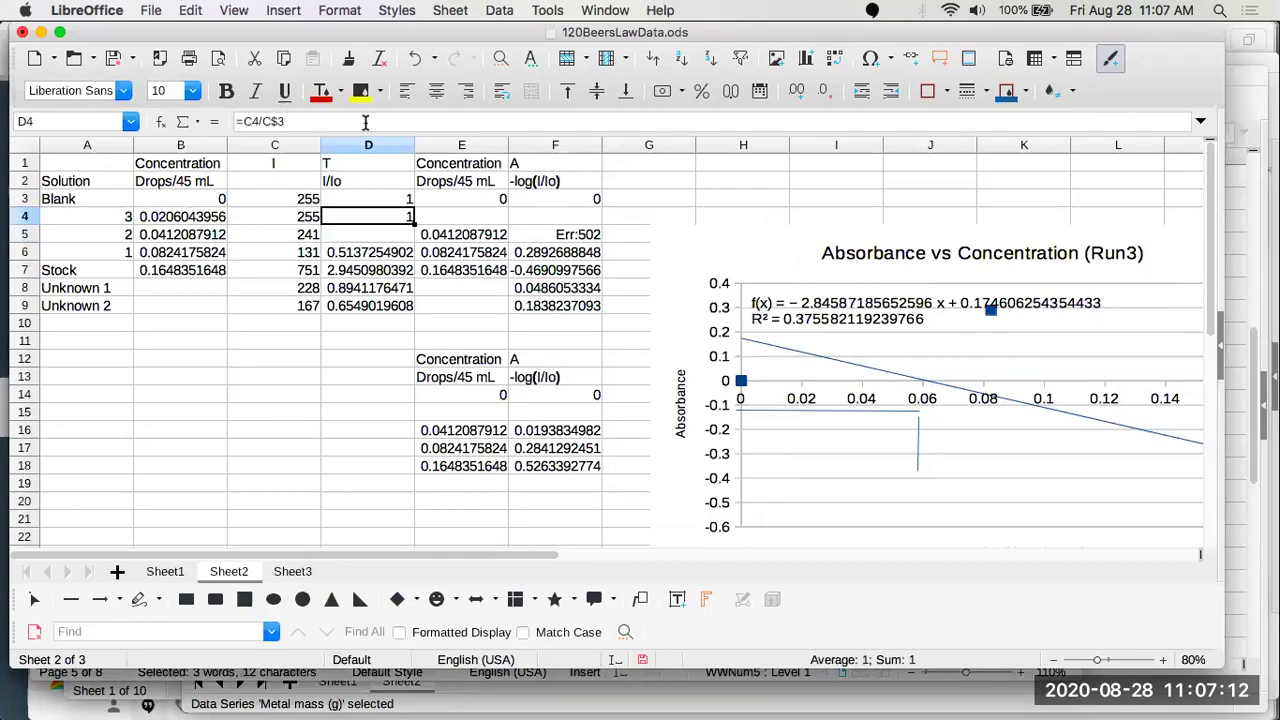
{"action": "left_click", "coordinate": [314, 128]}
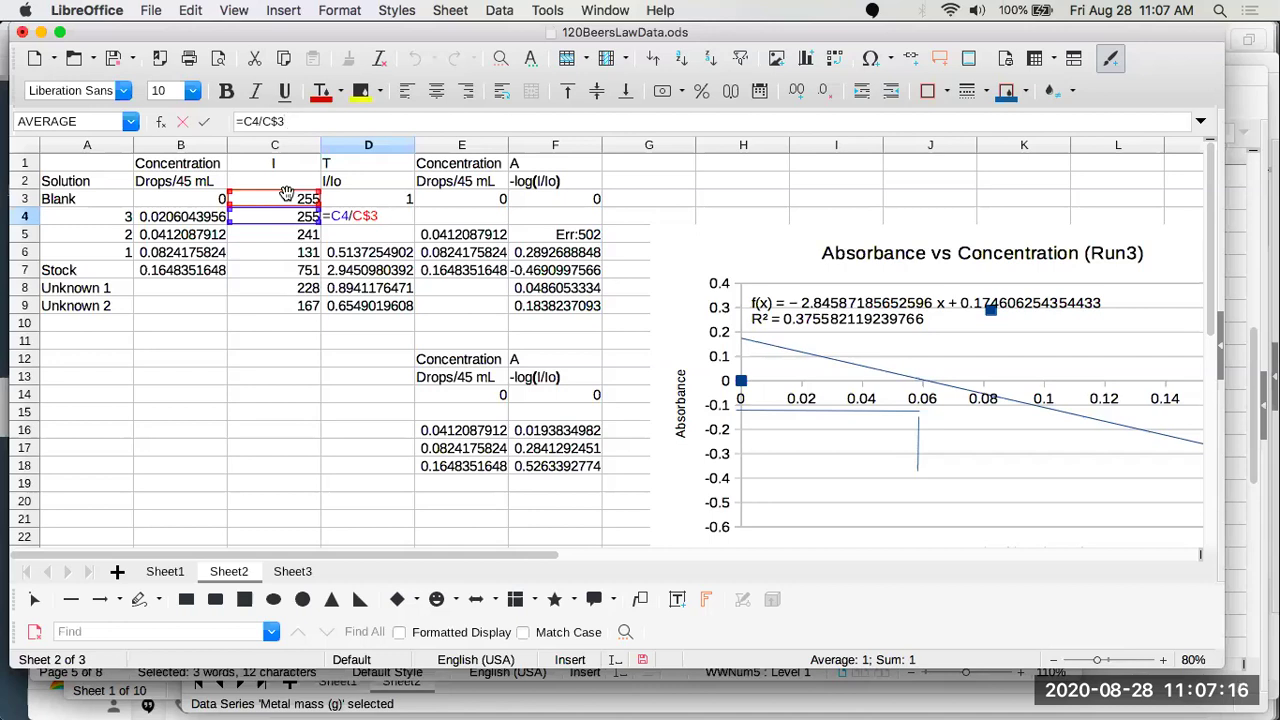
{"action": "key", "text": "Return"}
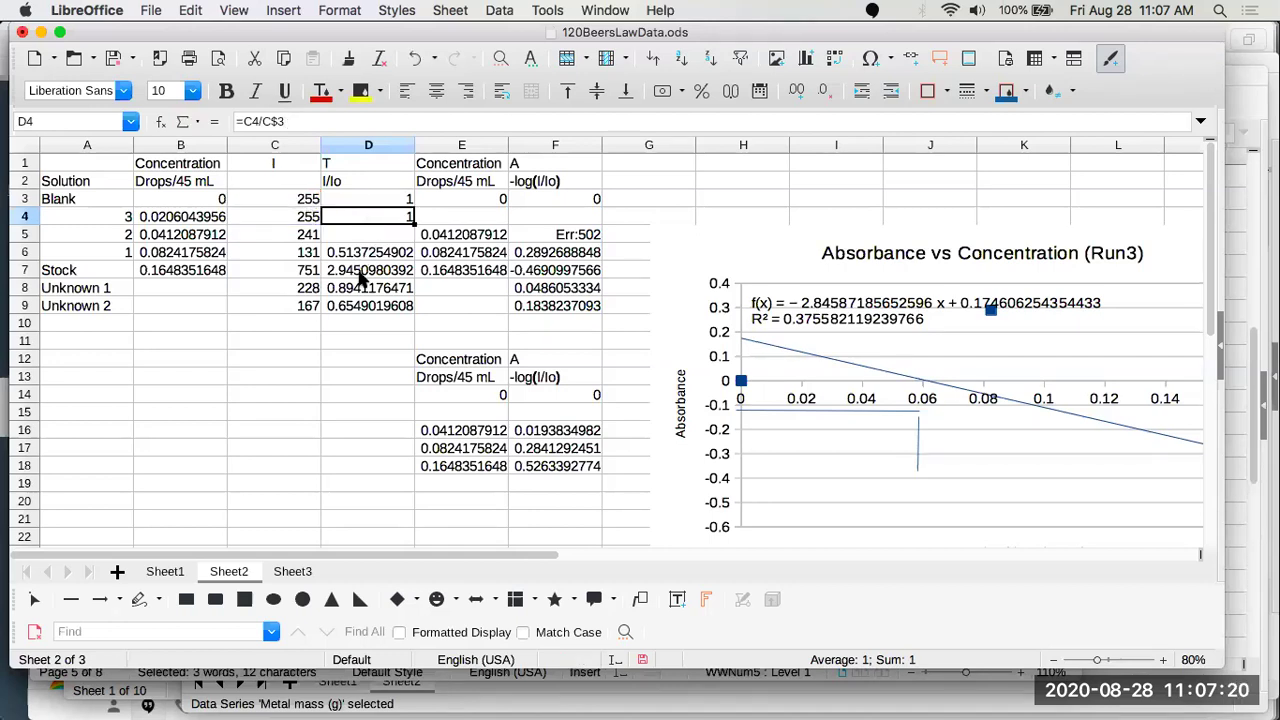
Copy the D4 formula into D5 and check its result against C3
{"action": "key", "text": "super+c"}
{"action": "key", "text": "Down"}
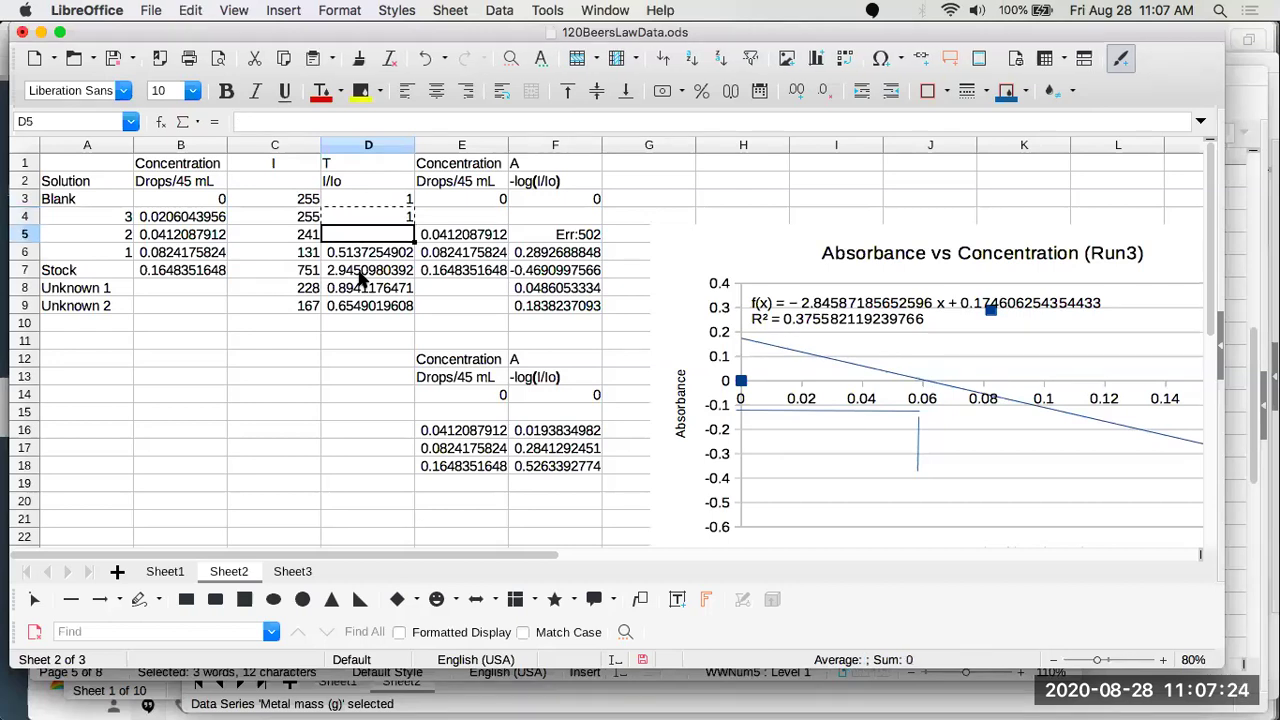
{"action": "key", "text": "super+v"}
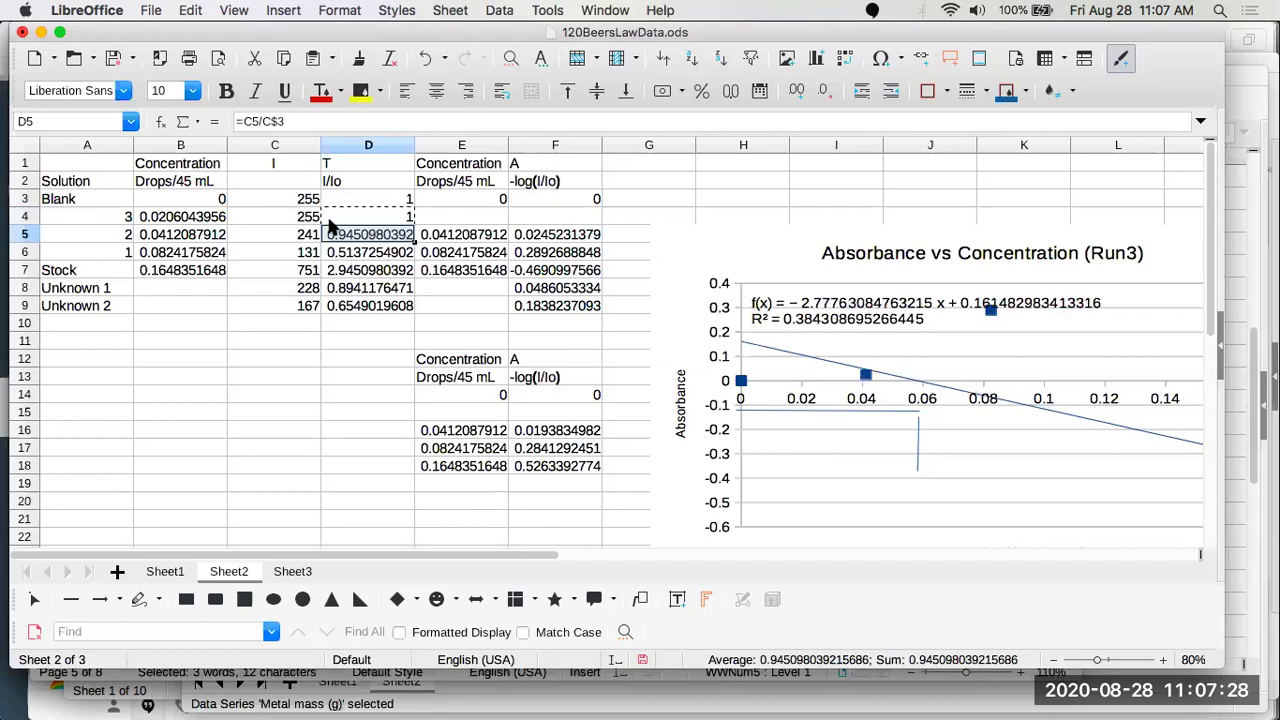
{"action": "left_click", "coordinate": [358, 238]}
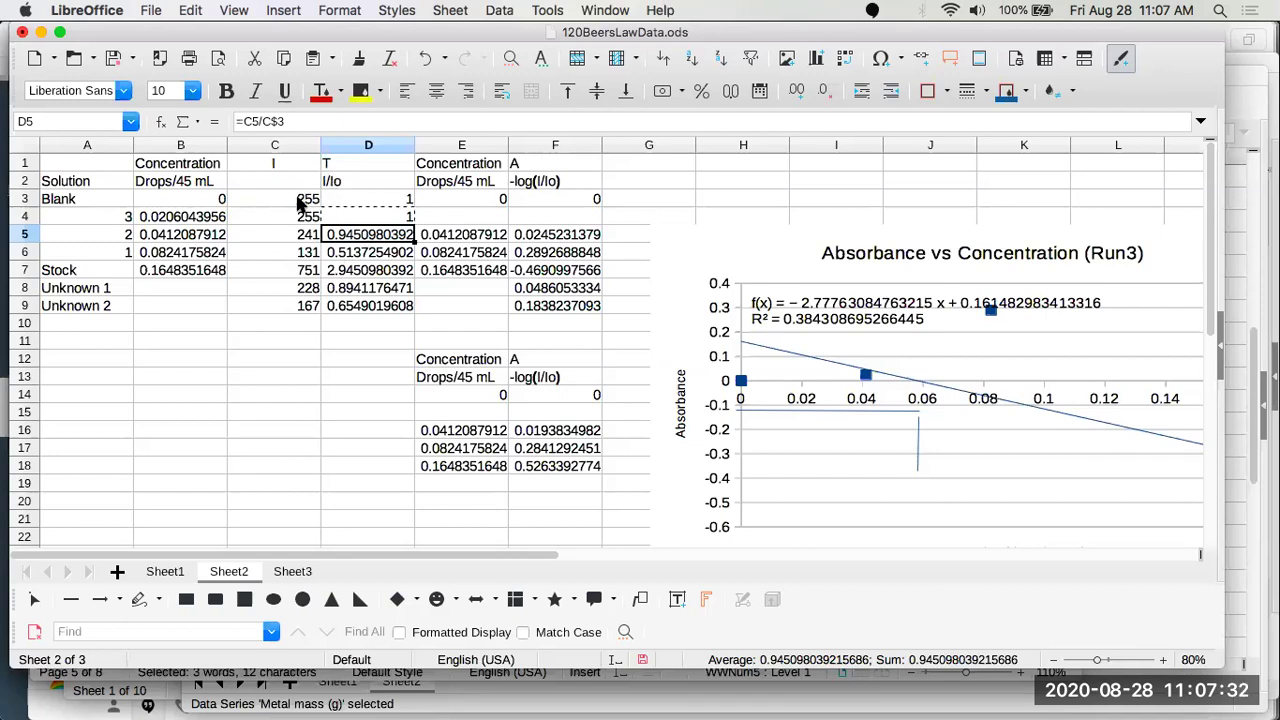
{"action": "double_click", "coordinate": [297, 200]}
{"action": "key", "text": "Escape"}
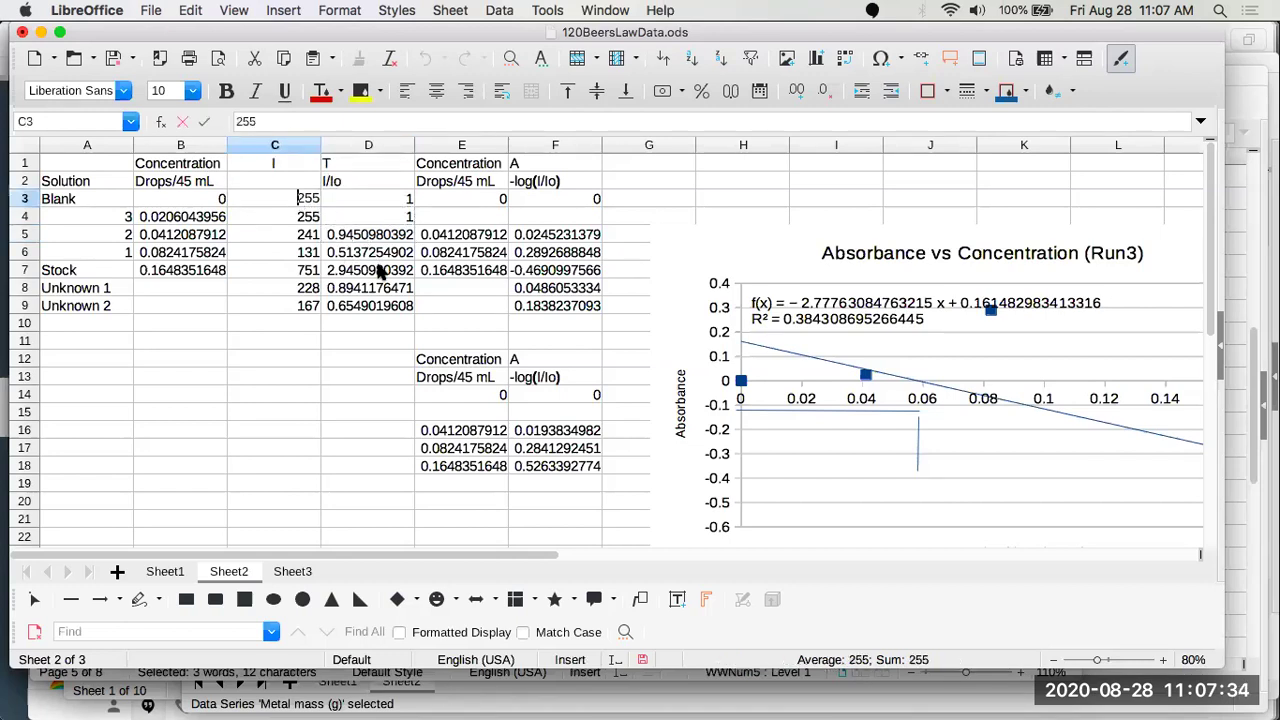
{"action": "left_click", "coordinate": [366, 236]}
Check the =C/C$3 transmittance formulas in D7, D8 and D9, leaving them unchanged
{"action": "left_click", "coordinate": [368, 275]}
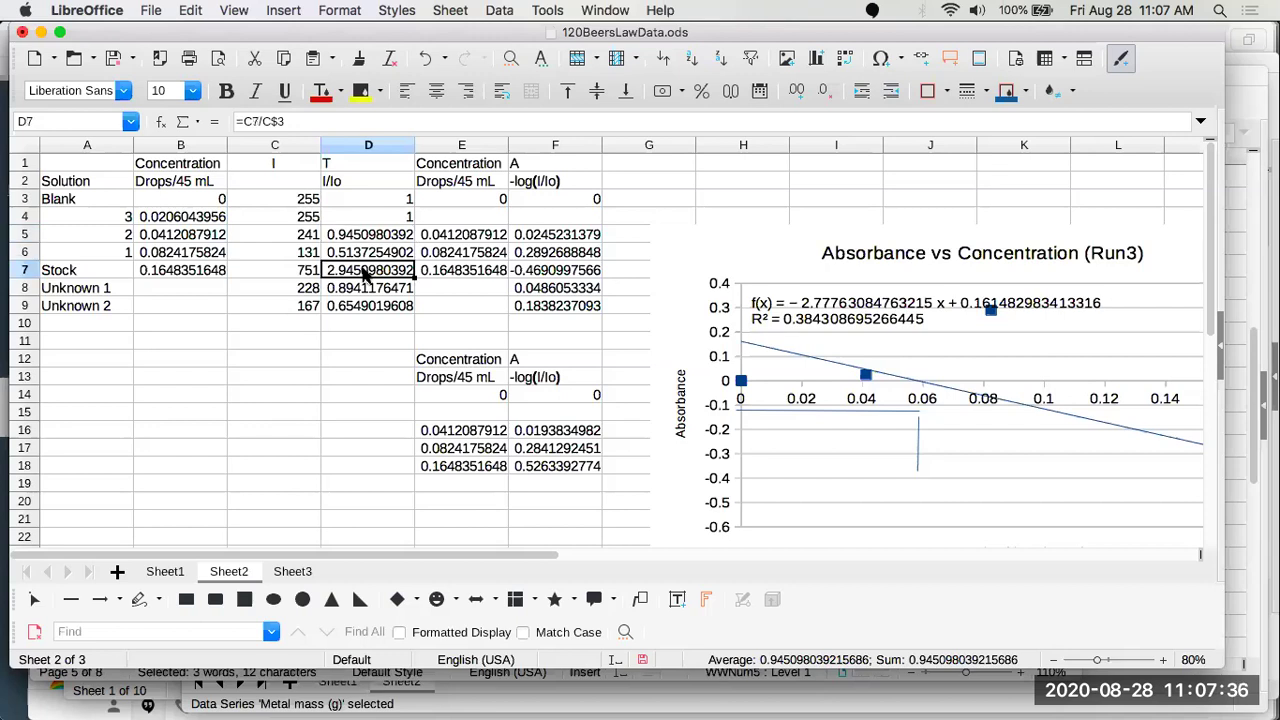
{"action": "left_click", "coordinate": [375, 121]}
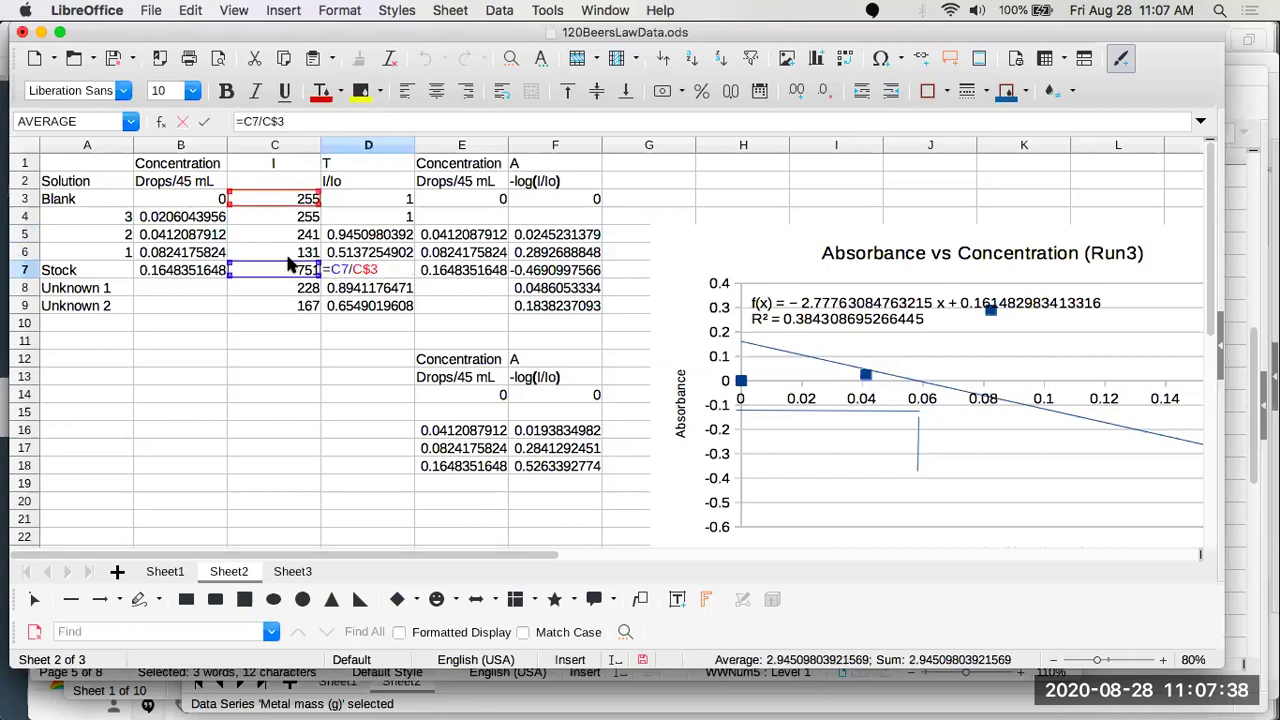
{"action": "left_click", "coordinate": [355, 288]}
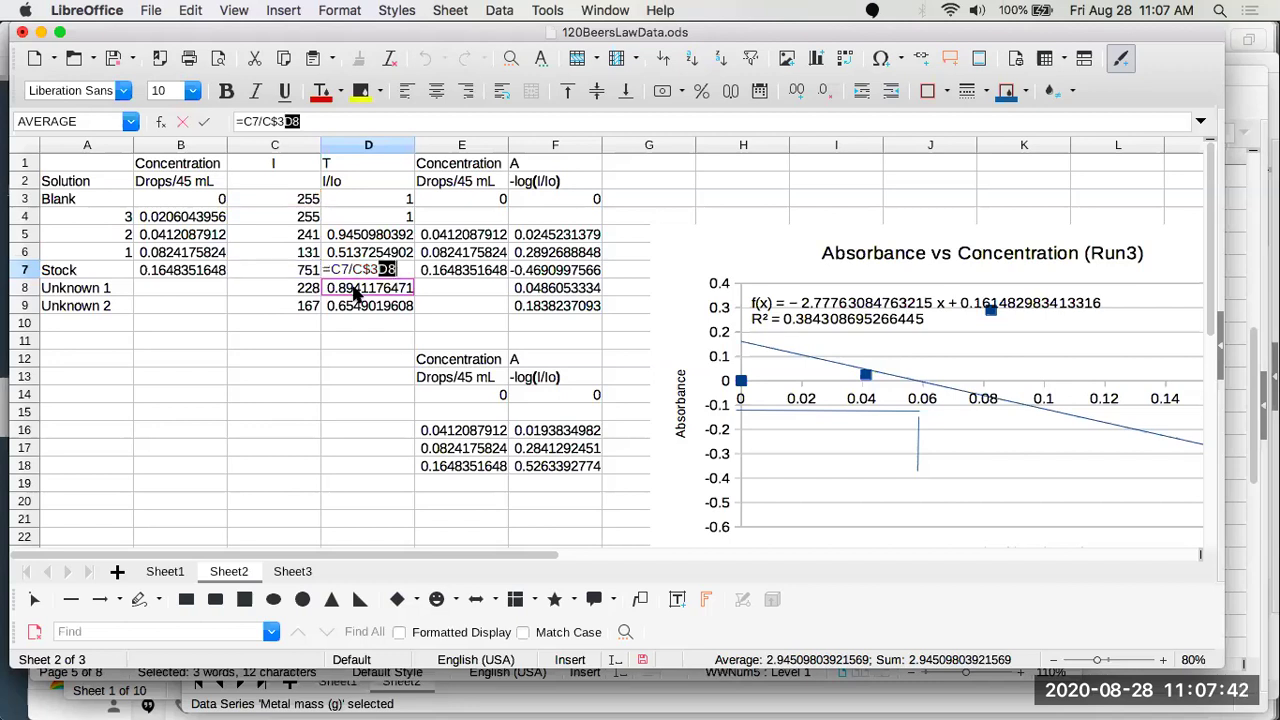
{"action": "key", "text": "Escape"}
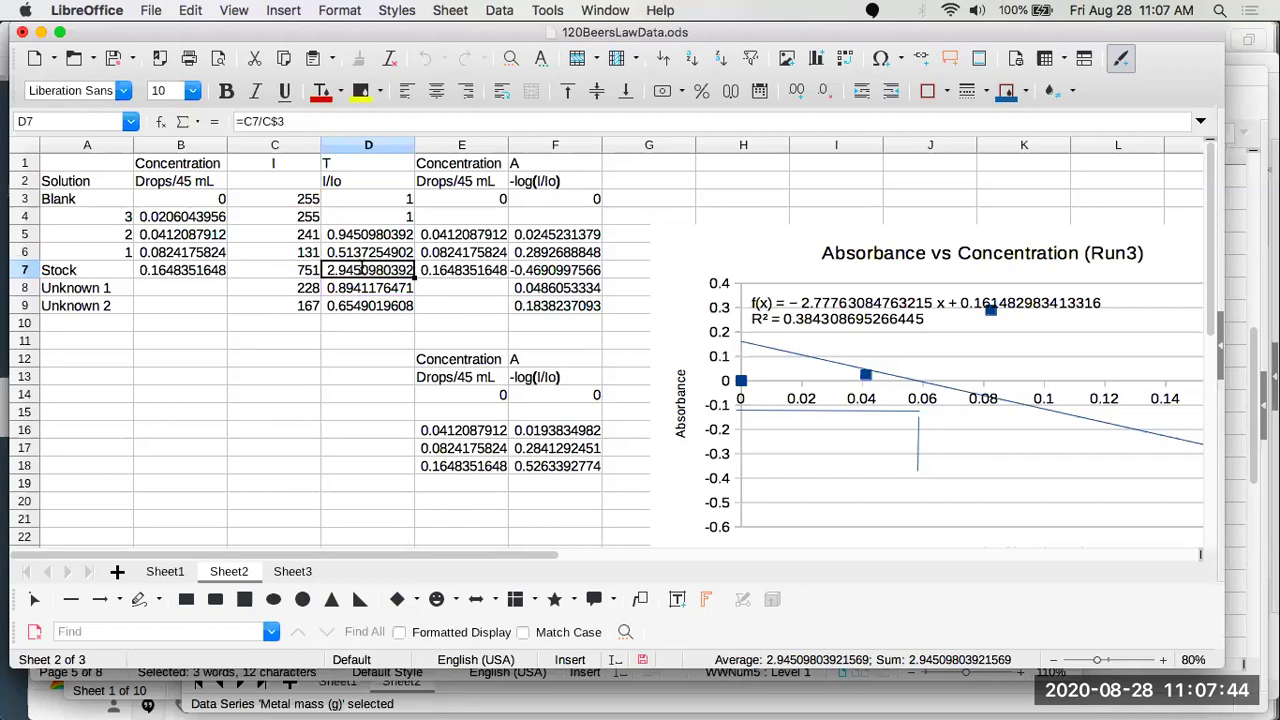
{"action": "key", "text": "Down"}
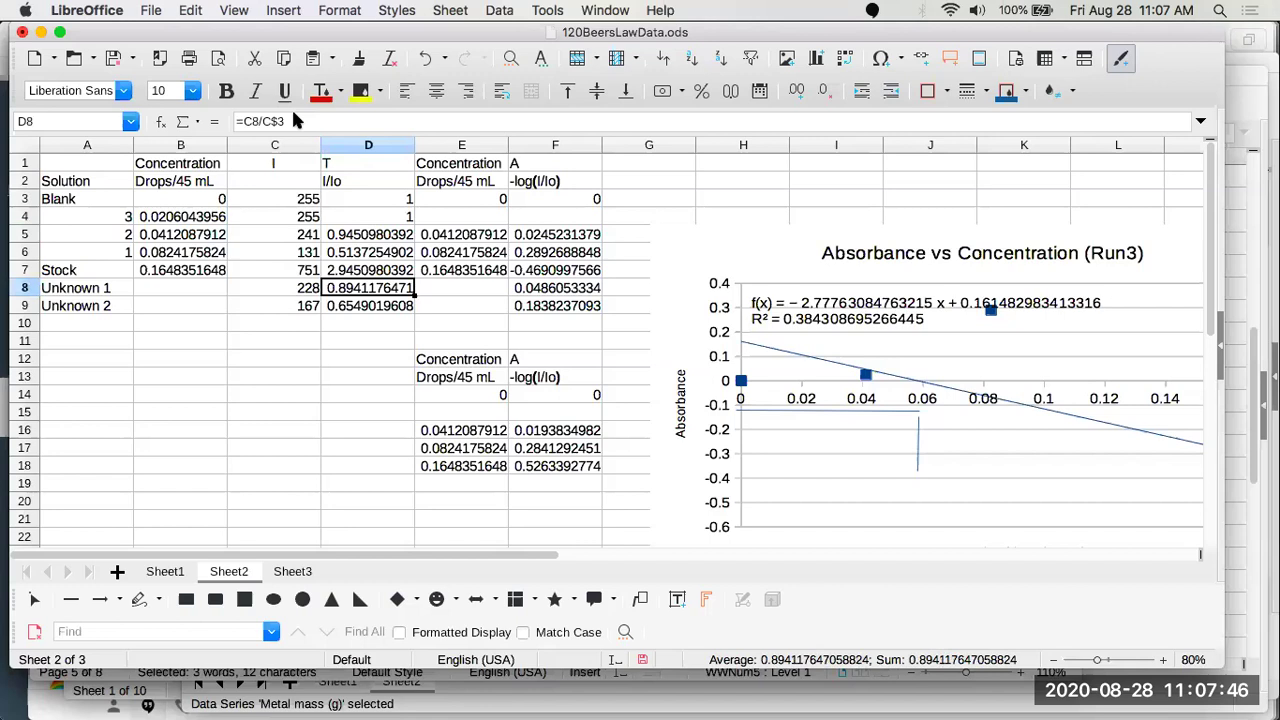
{"action": "left_click", "coordinate": [290, 121]}
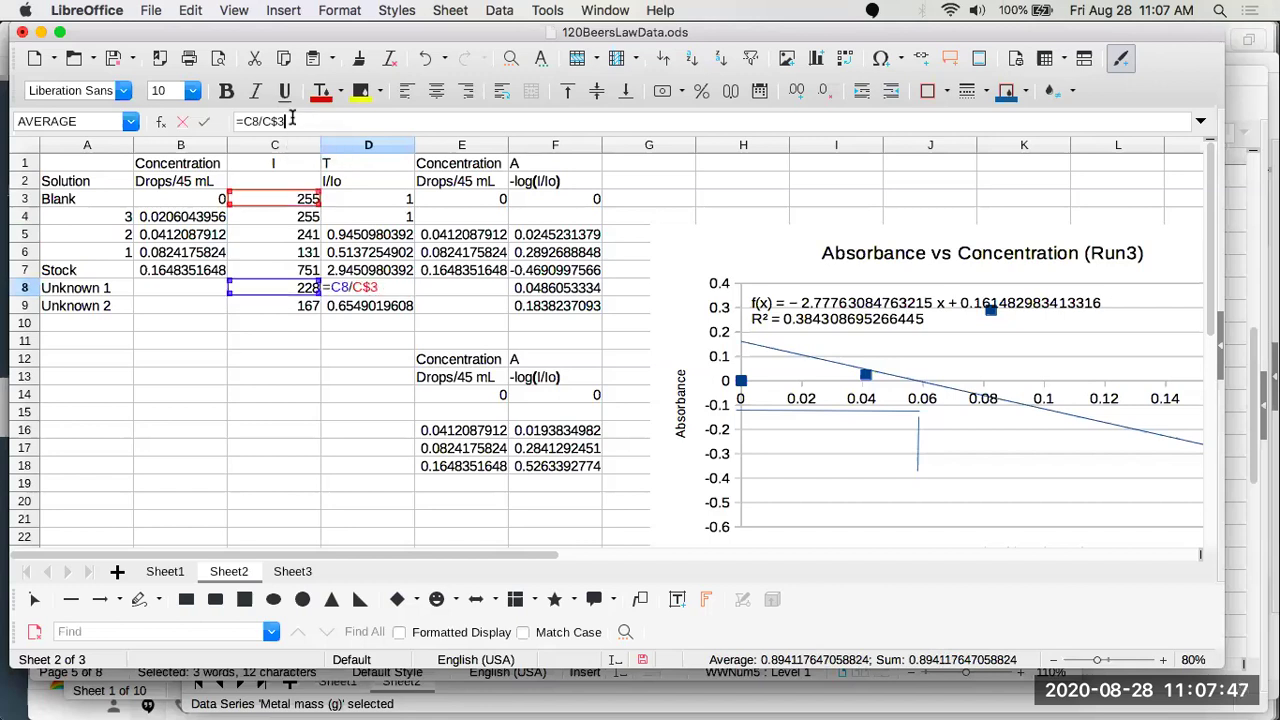
{"action": "key", "text": "Return"}
{"action": "left_click", "coordinate": [363, 312]}
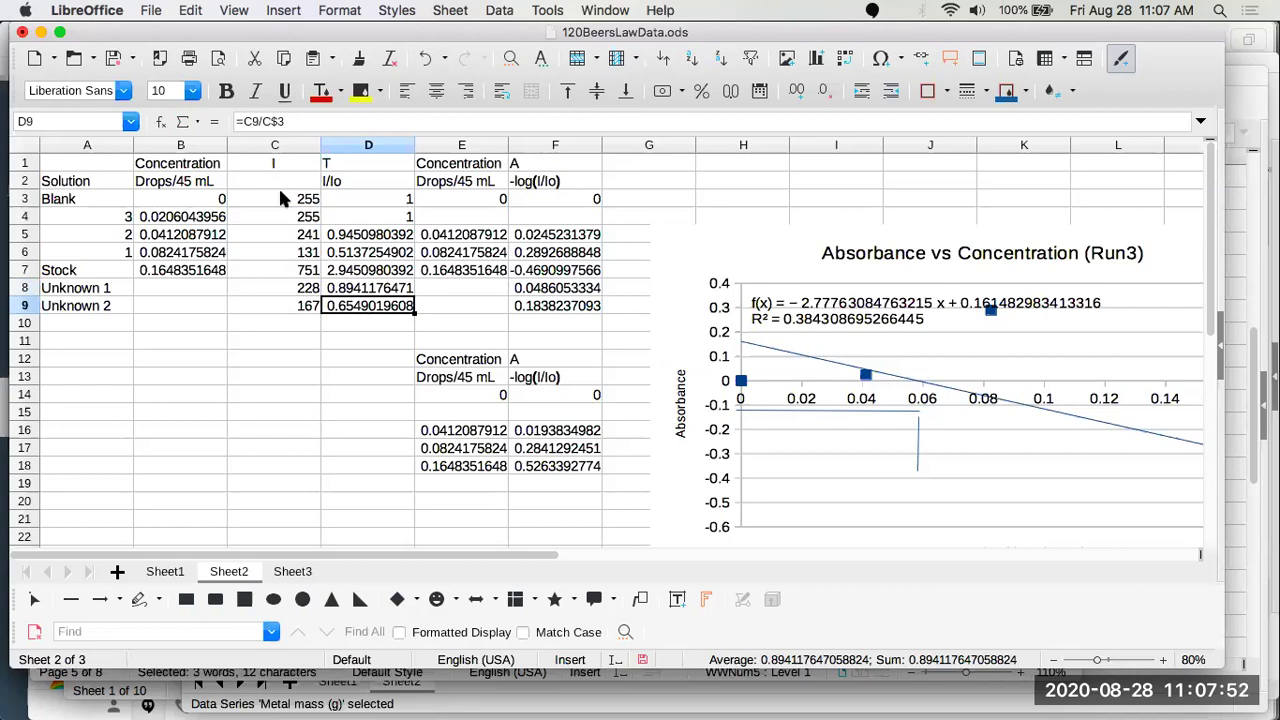
{"action": "left_click", "coordinate": [346, 121]}
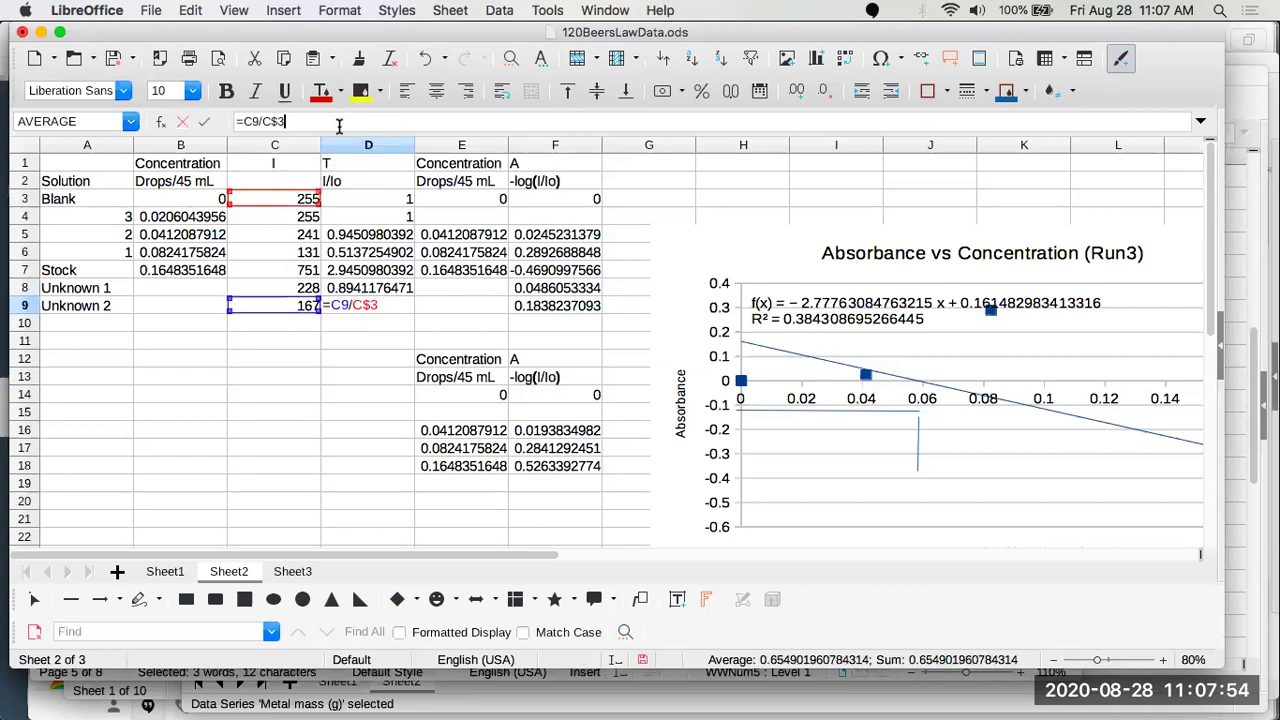
{"action": "key", "text": "Escape"}
{"action": "key", "text": "Escape"}
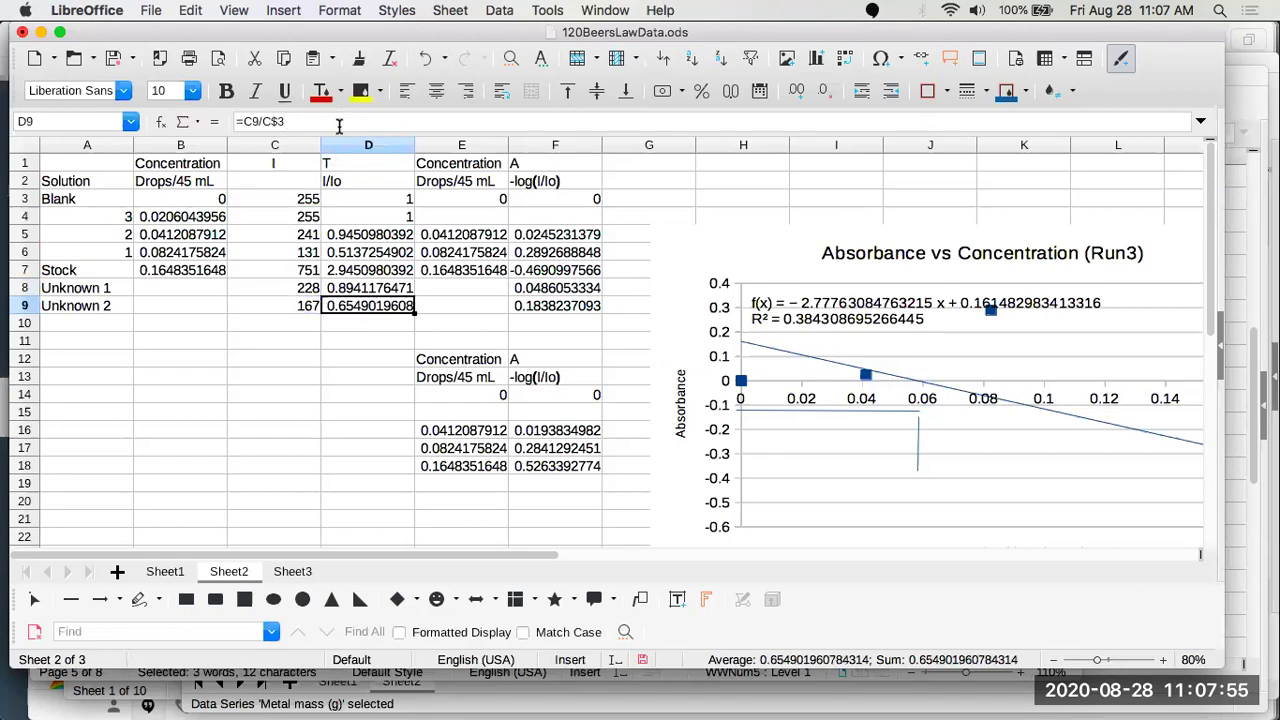
Insert an empty row above row 1 via Sheet > Insert Rows > Rows Above
{"action": "left_click", "coordinate": [20, 165]}
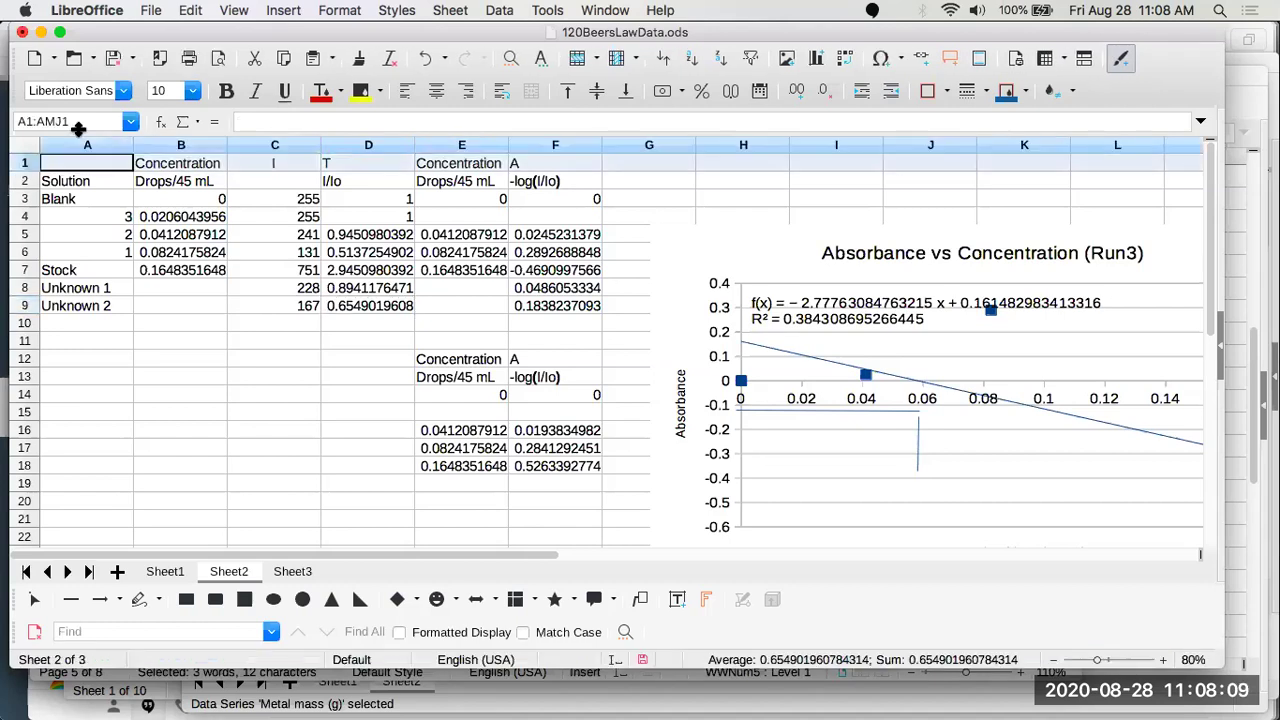
{"action": "left_click", "coordinate": [449, 10]}
{"action": "mouse_move", "coordinate": [654, 51]}
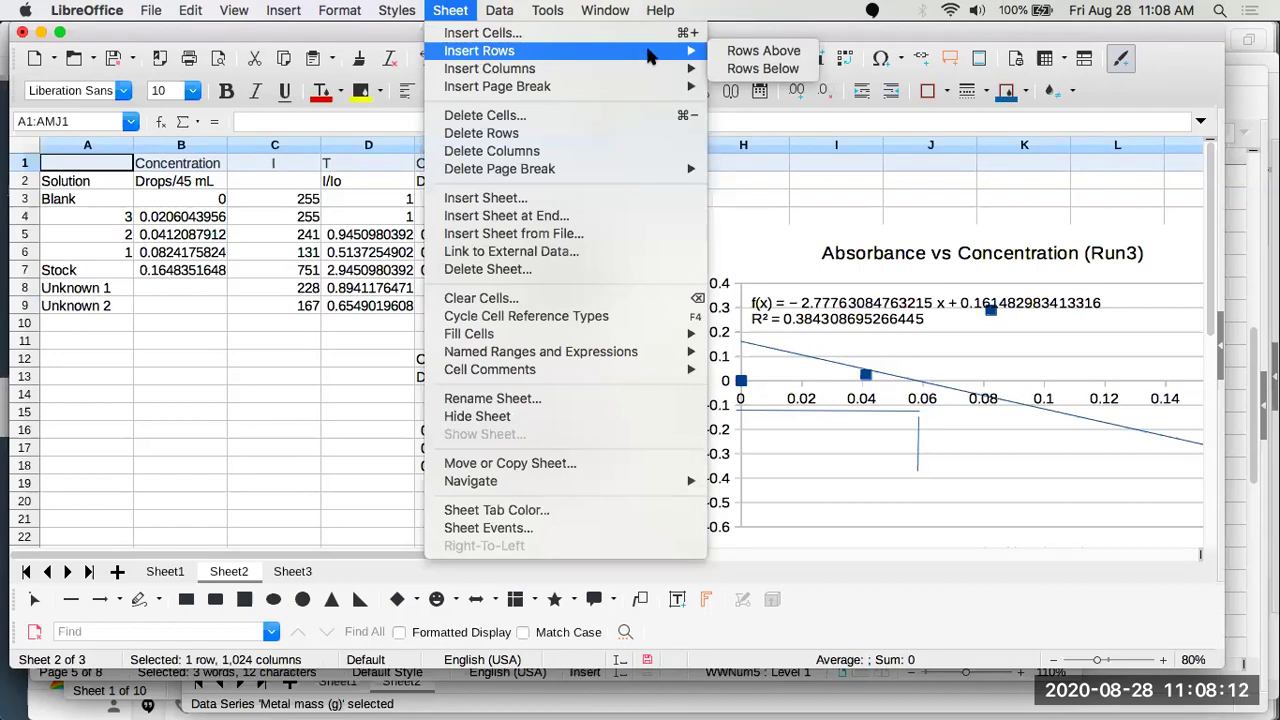
{"action": "left_click", "coordinate": [752, 55]}
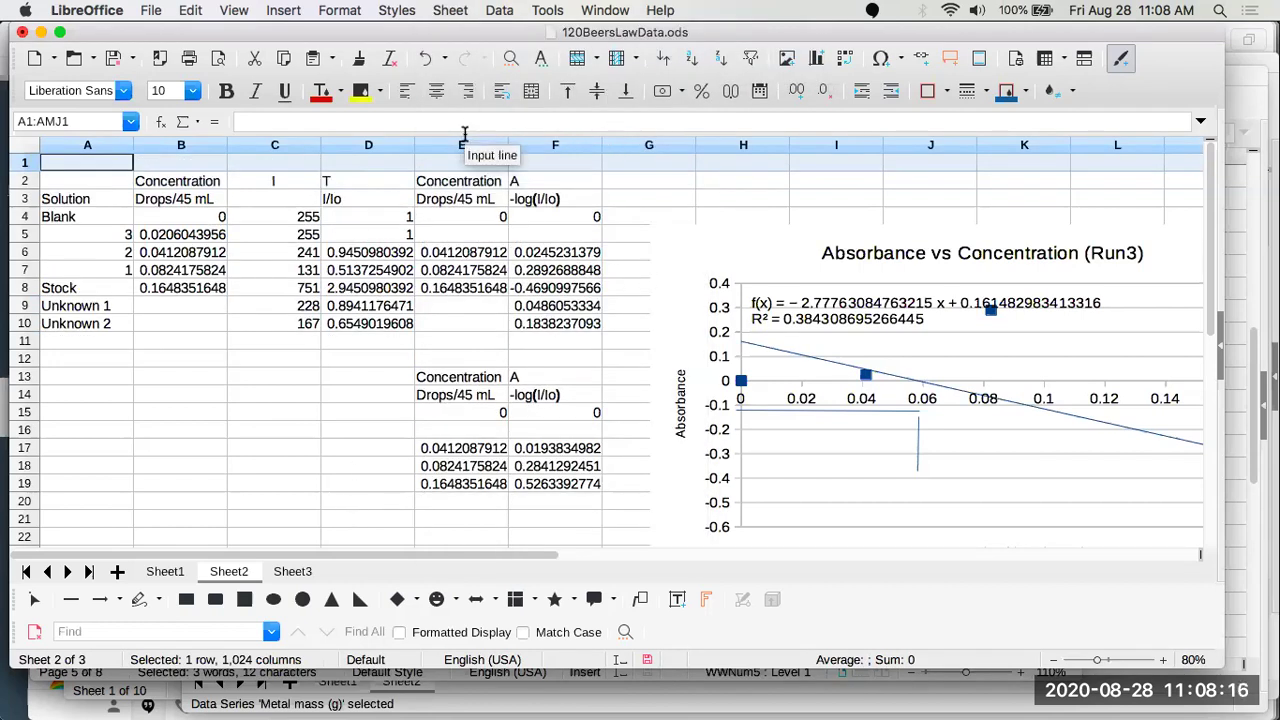
Label E1 'x' and F1 'y', both centre-aligned
{"action": "left_click", "coordinate": [455, 168]}
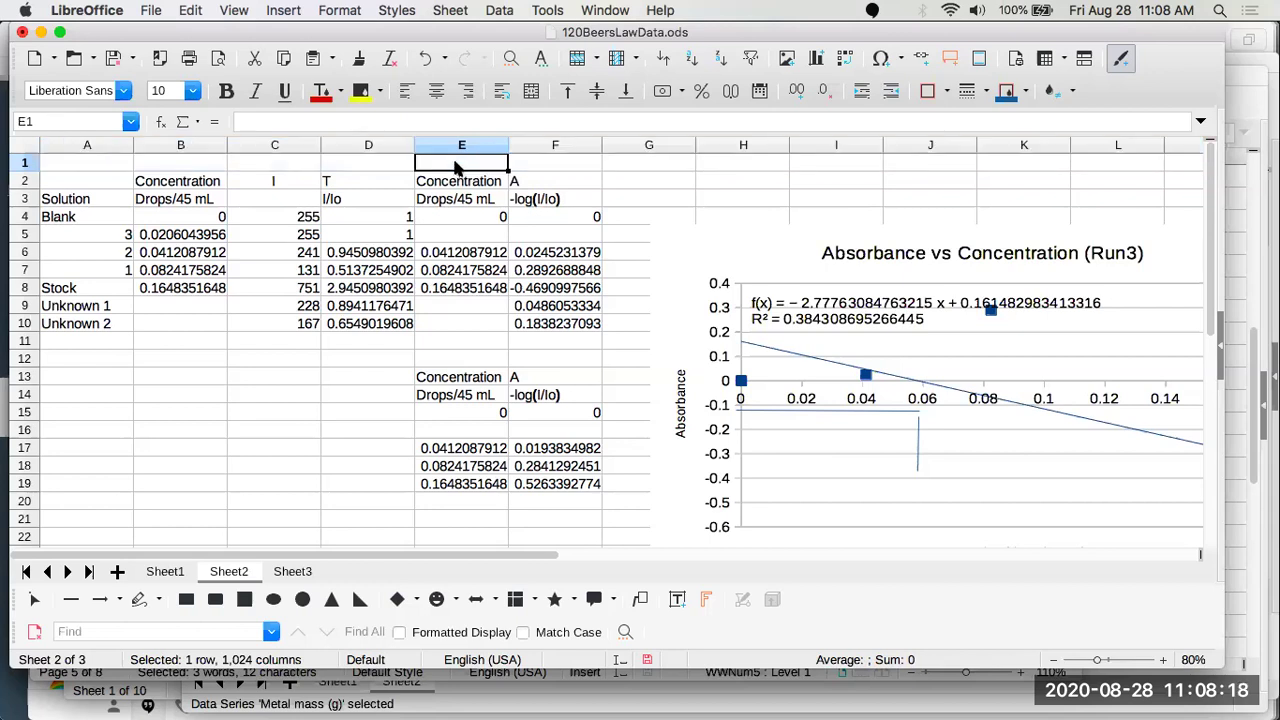
{"action": "type", "text": "x"}
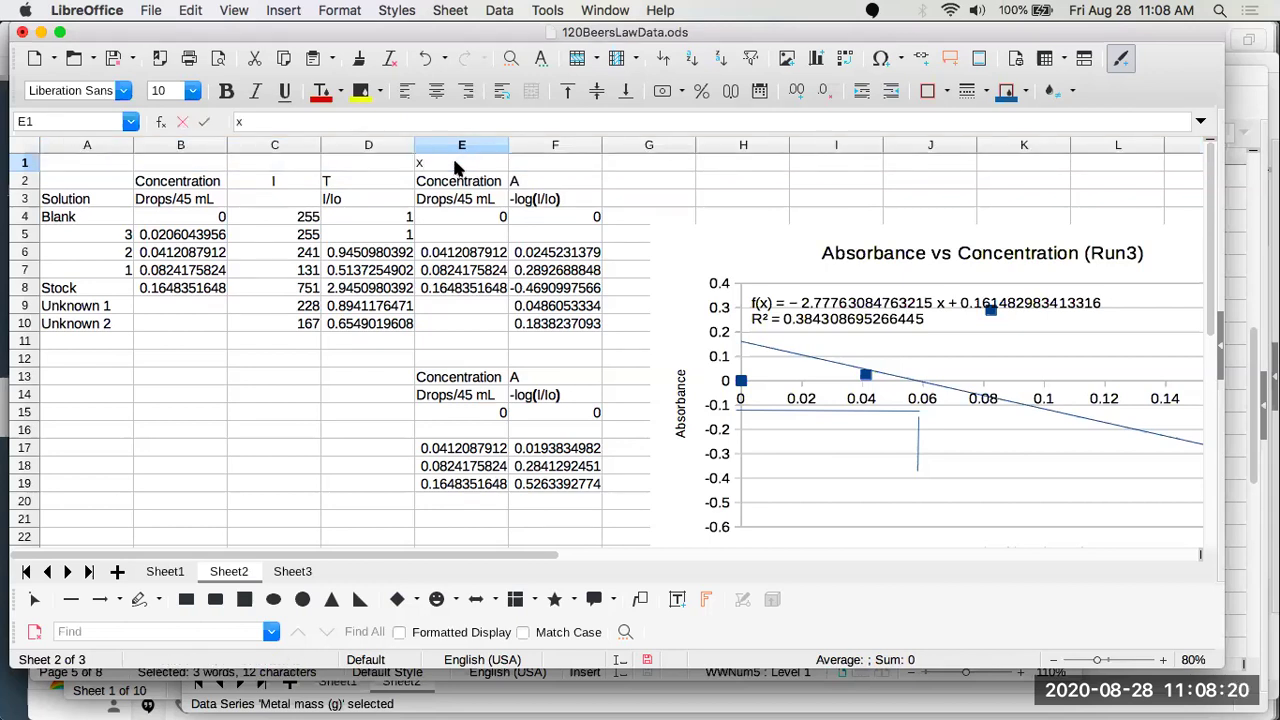
{"action": "key", "text": "Tab"}
{"action": "type", "text": "y"}
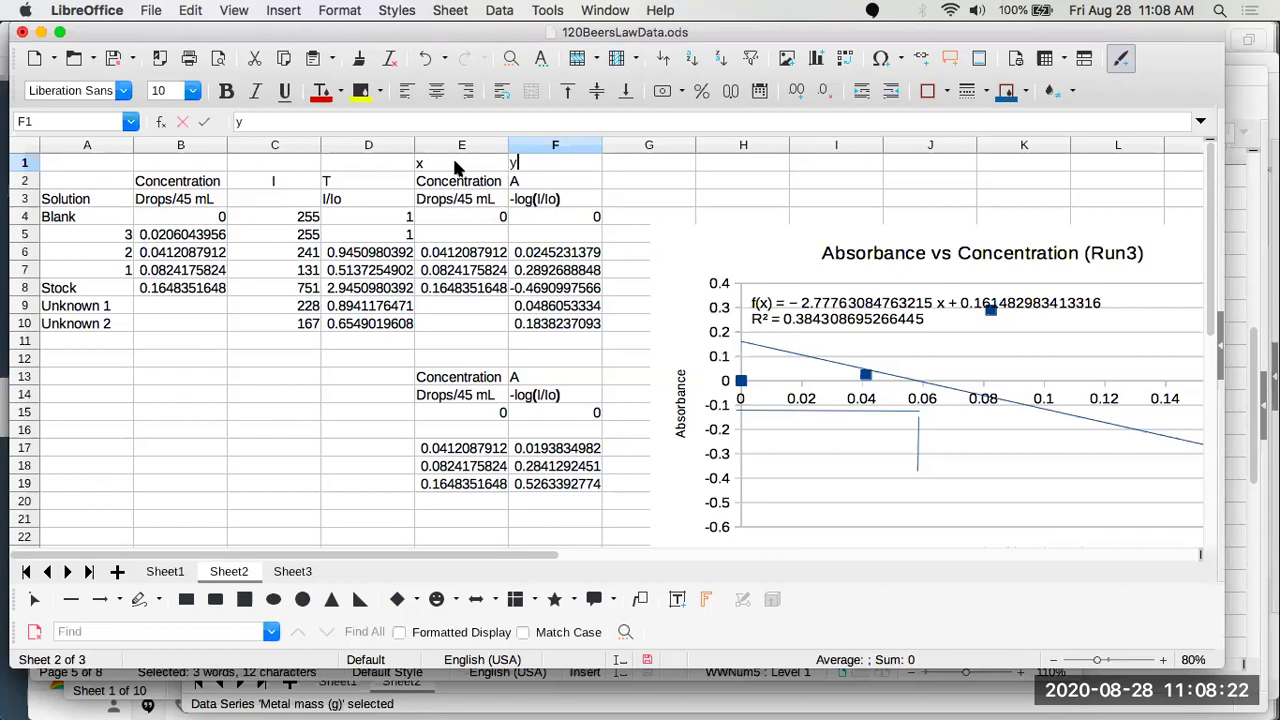
{"action": "left_click", "coordinate": [437, 91]}
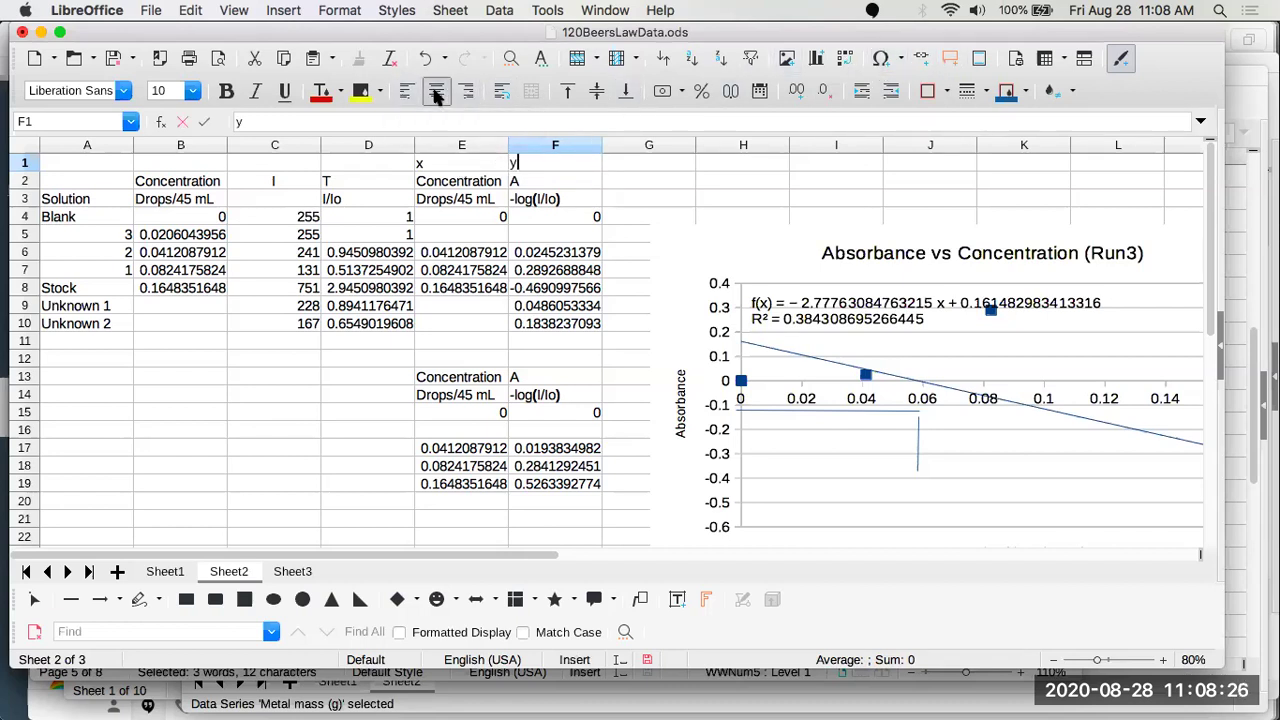
{"action": "left_click", "coordinate": [460, 164]}
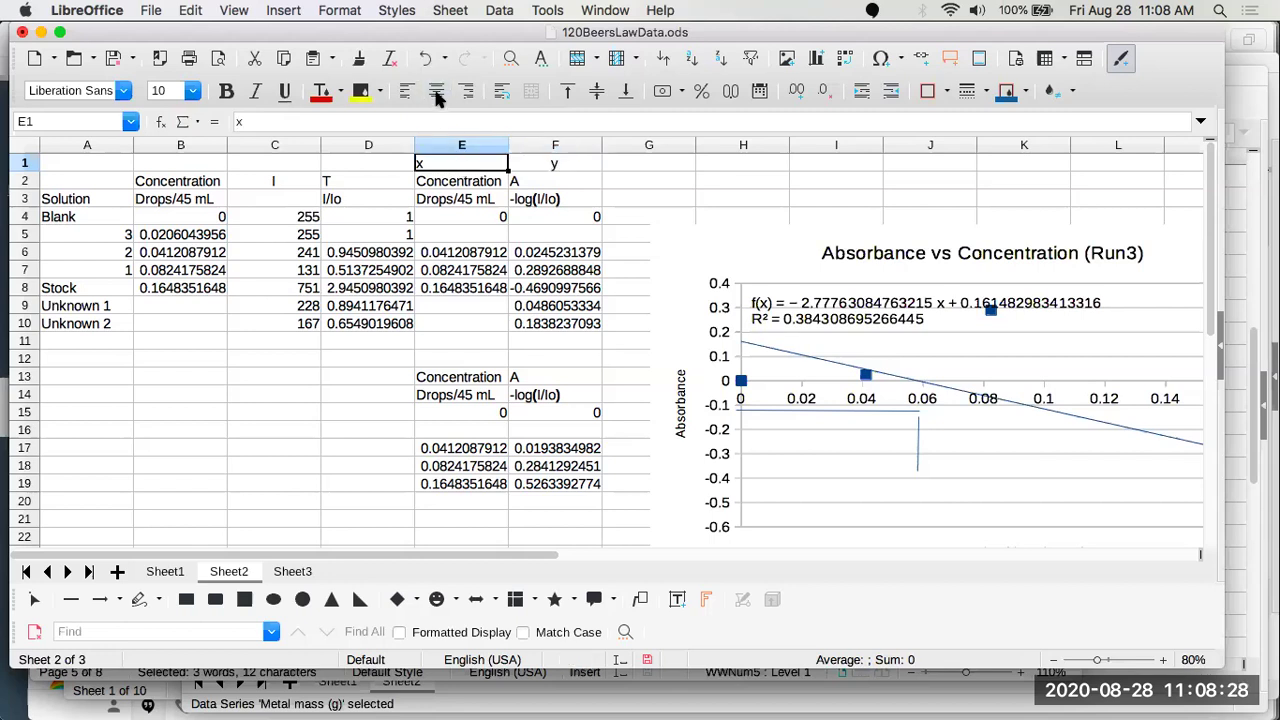
{"action": "left_click", "coordinate": [437, 91]}
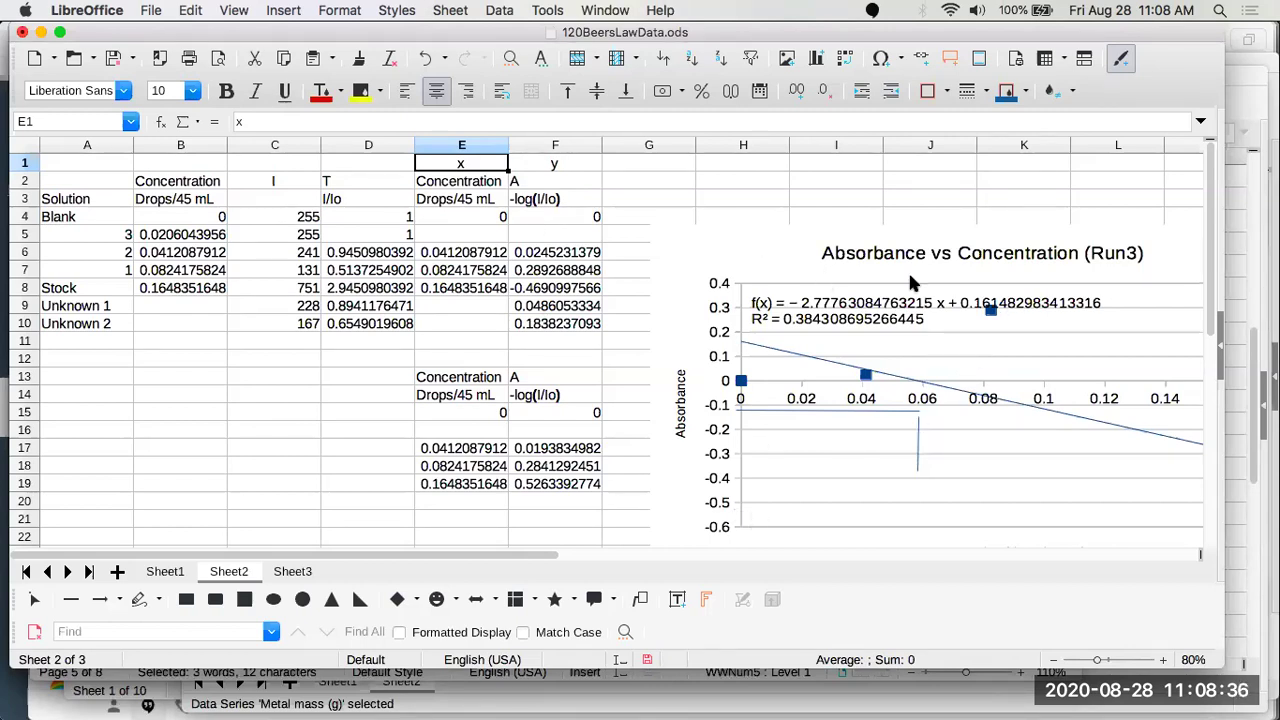
Select the old Run3 absorbance chart and delete it from Sheet2
{"action": "left_click", "coordinate": [720, 246]}
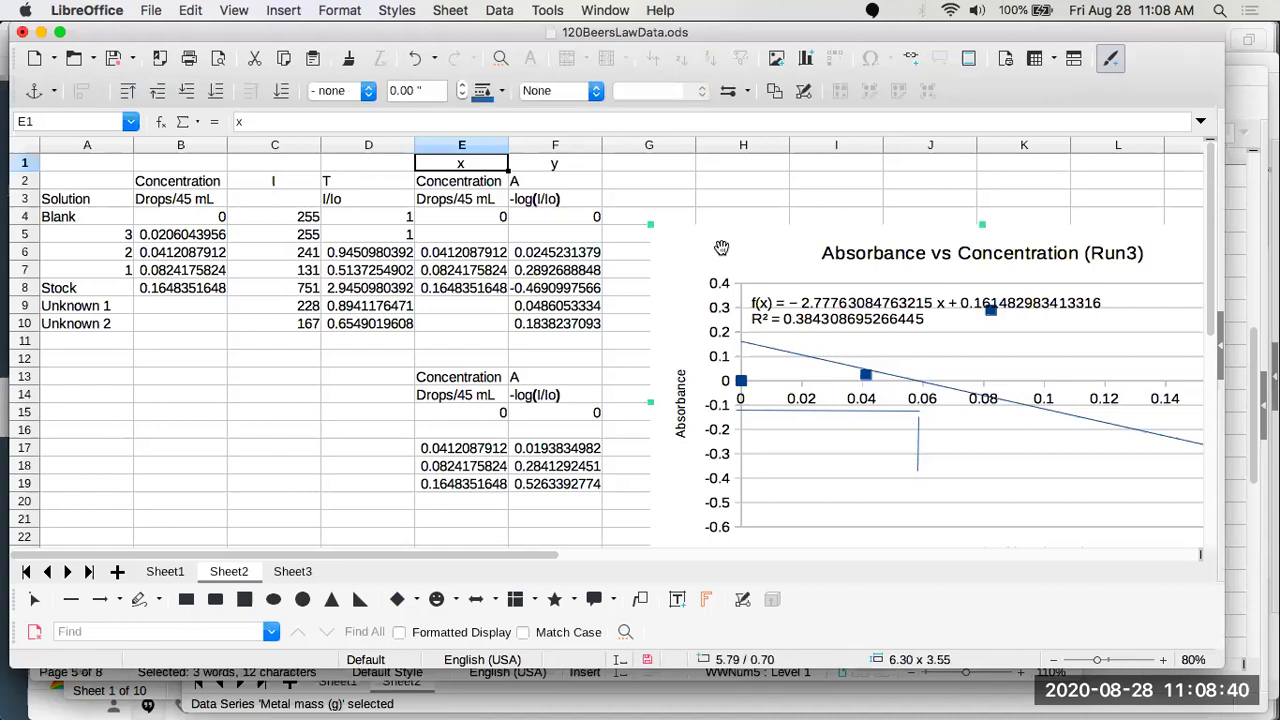
{"action": "key", "text": "Delete"}
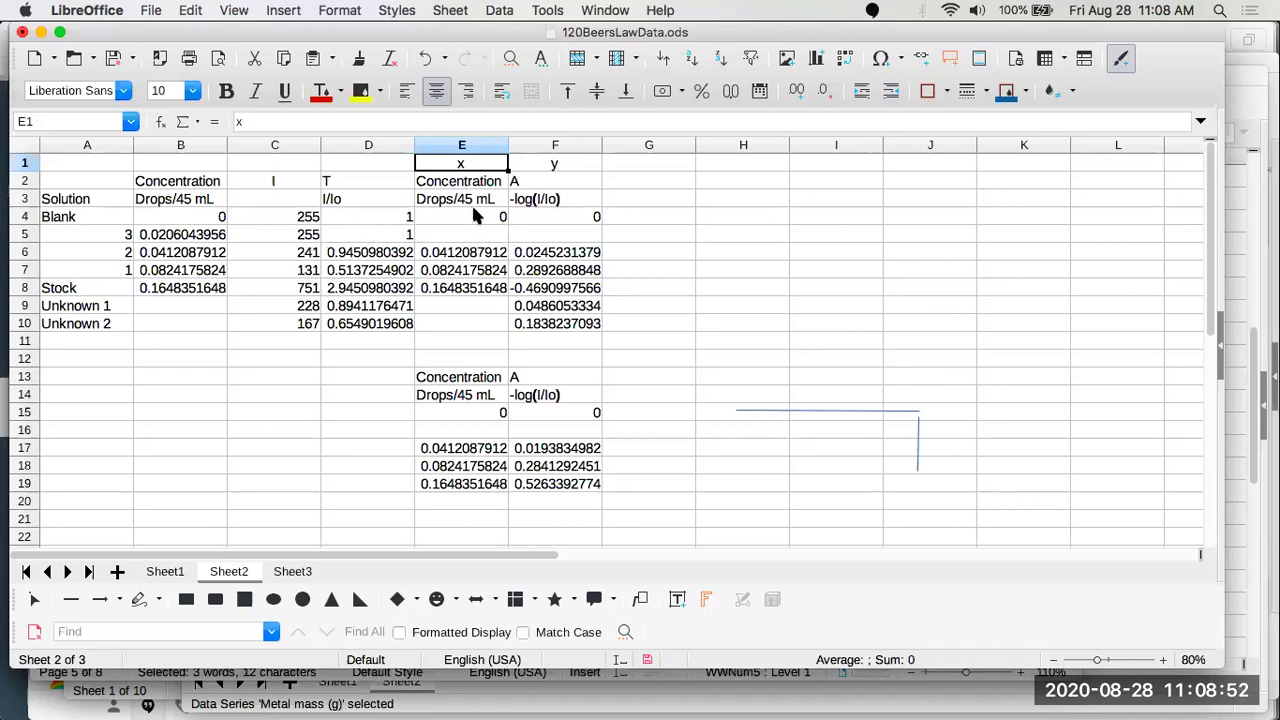
{"action": "left_click", "coordinate": [461, 305]}
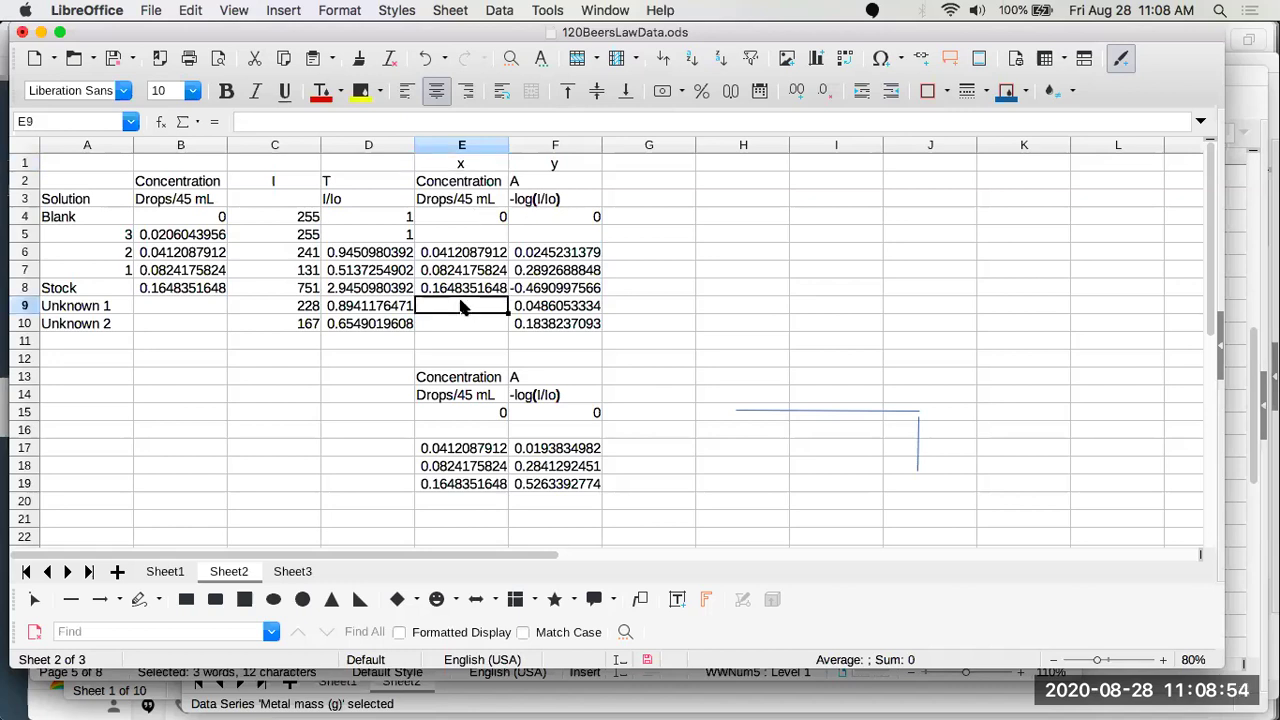
{"action": "left_click", "coordinate": [461, 254]}
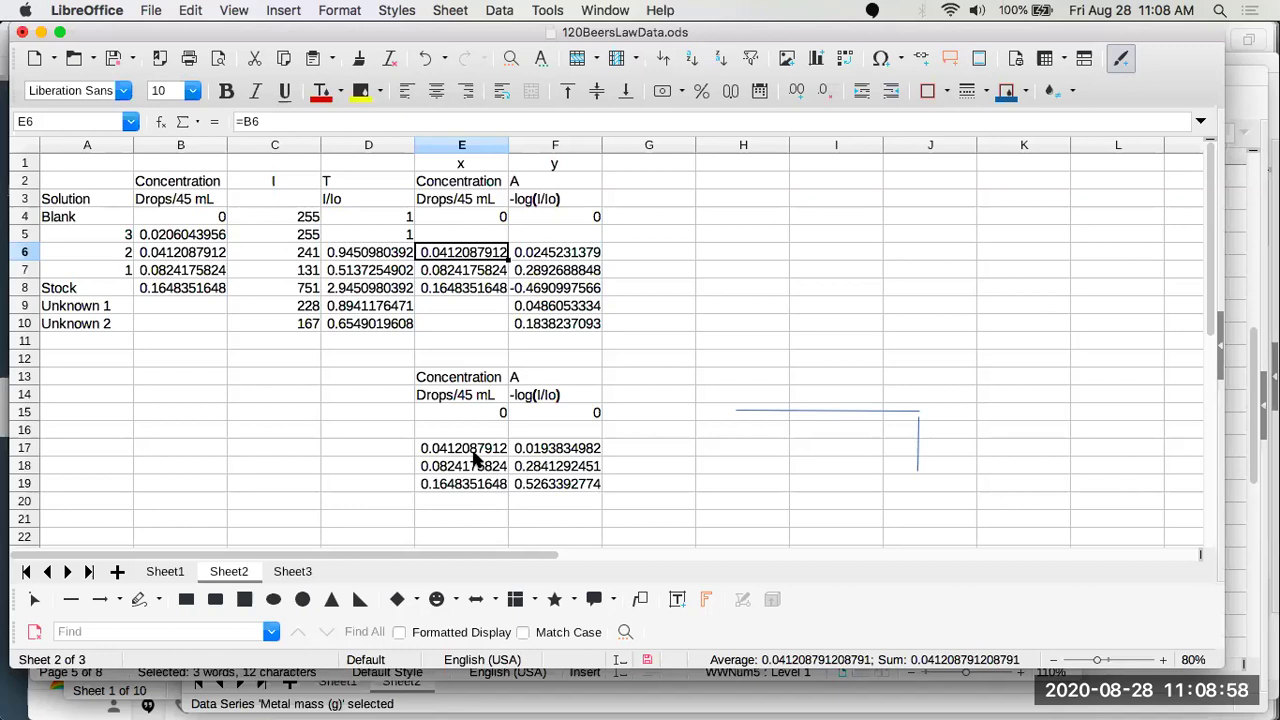
{"action": "key", "text": "BackSpace"}
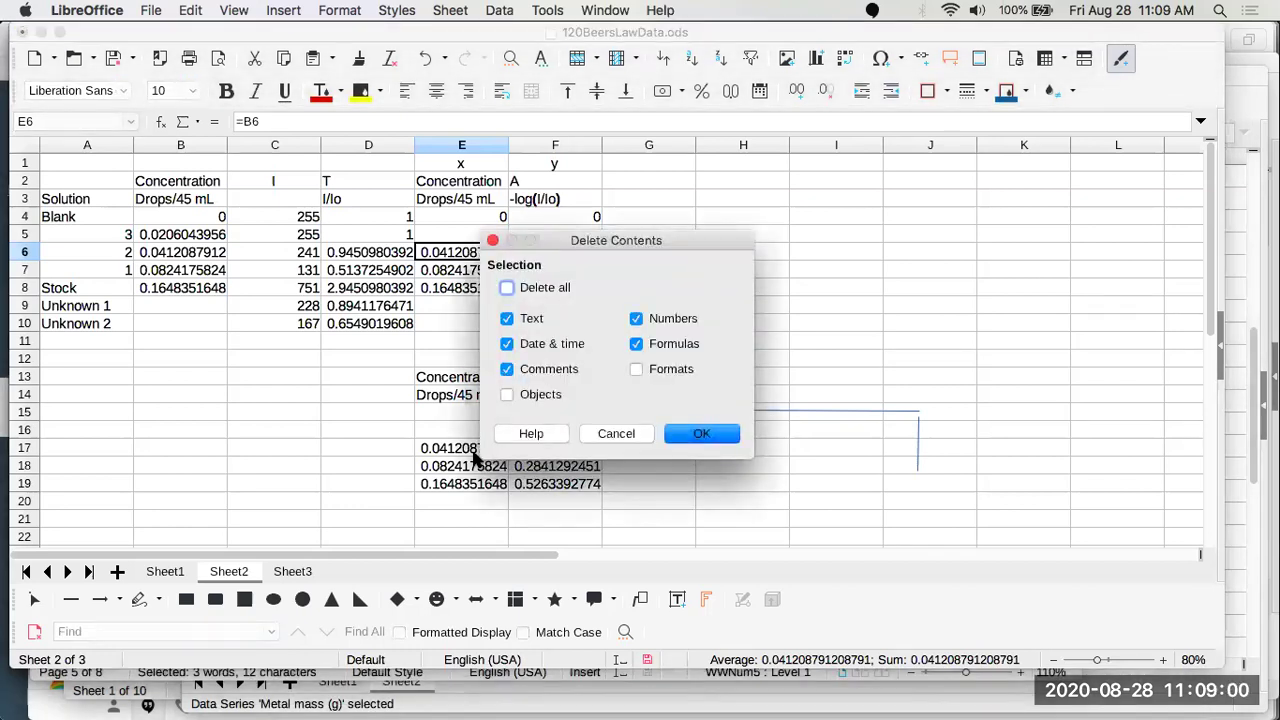
{"action": "key", "text": "Return"}
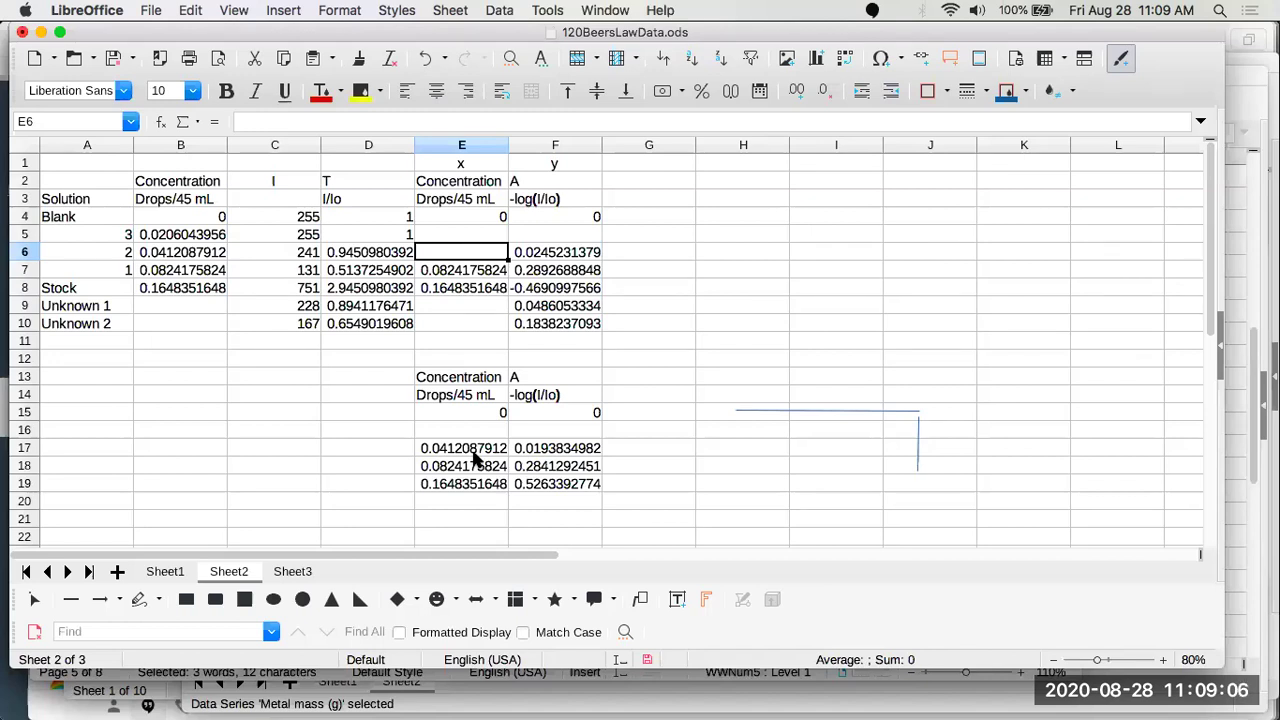
{"action": "type", "text": "="}
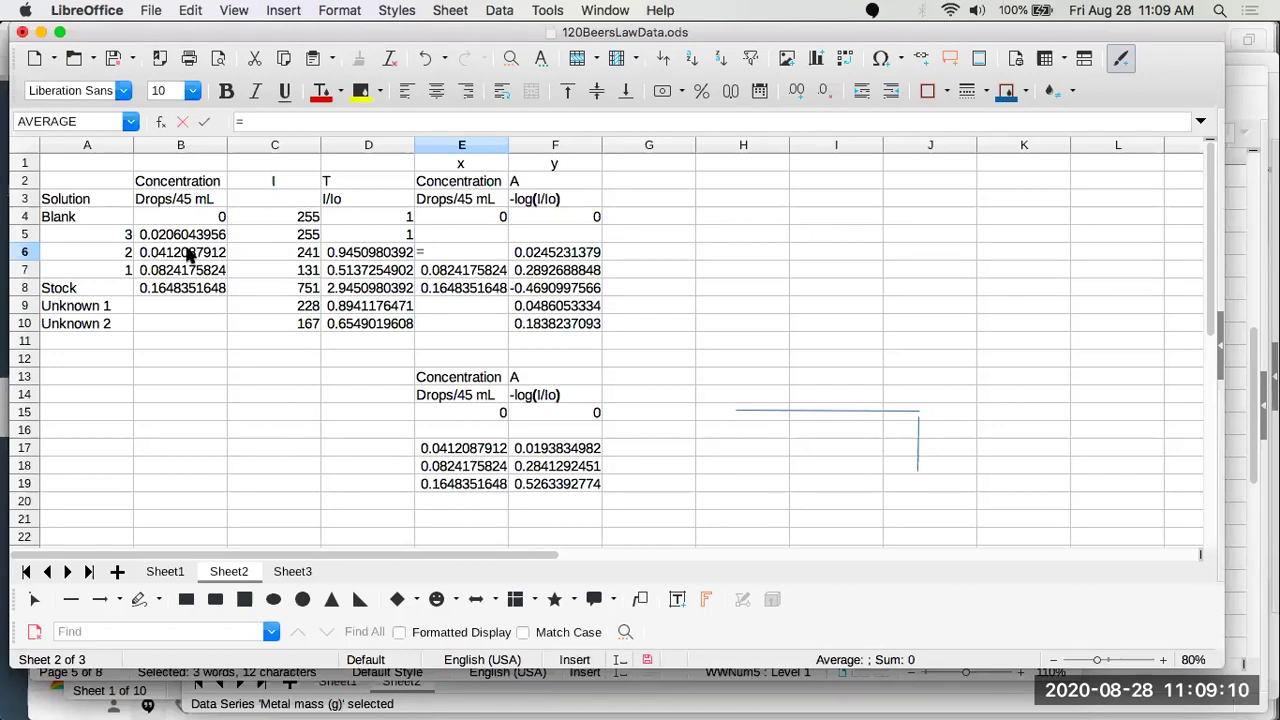
{"action": "left_click", "coordinate": [188, 256]}
{"action": "key", "text": "Return"}
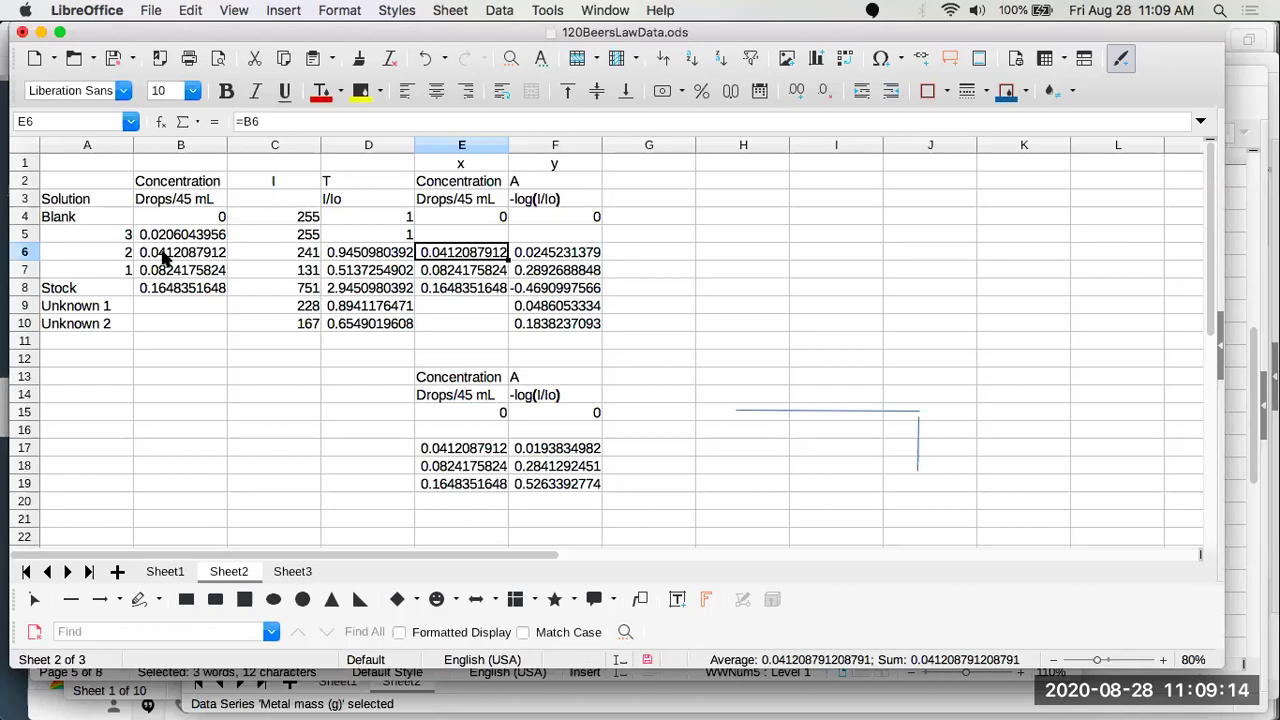
{"action": "left_click", "coordinate": [162, 255]}
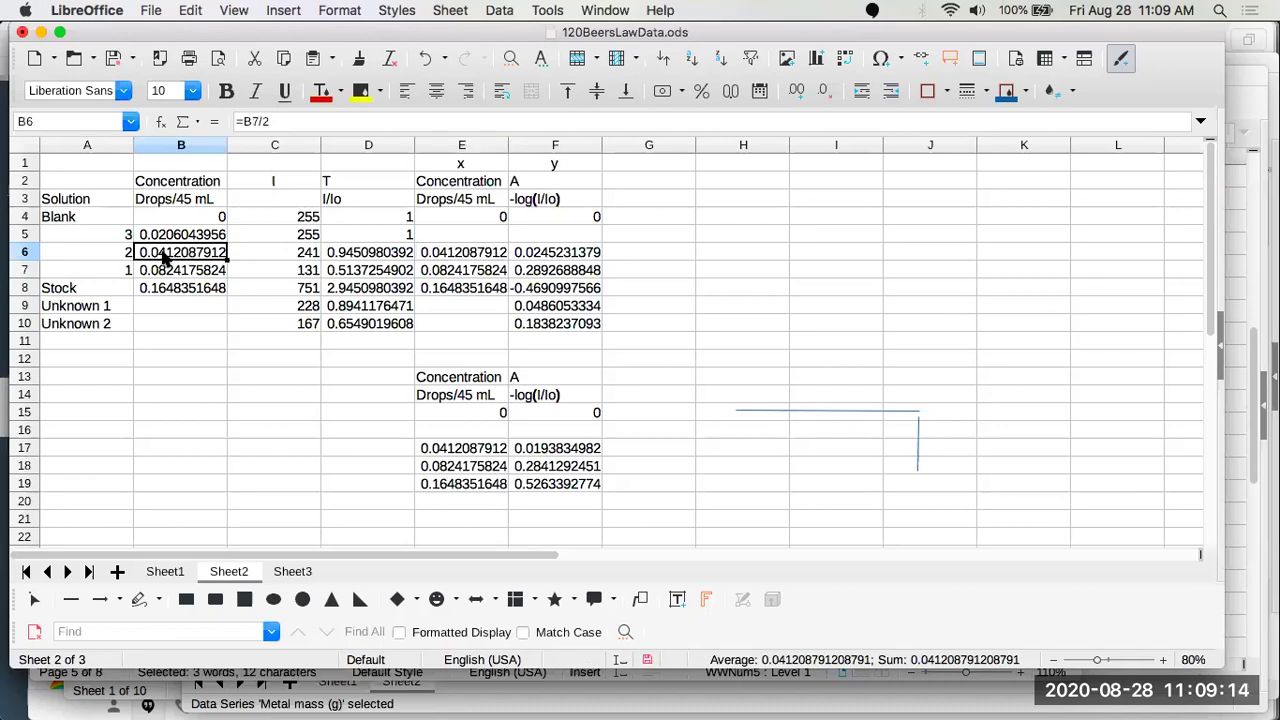
{"action": "left_click", "coordinate": [475, 254]}
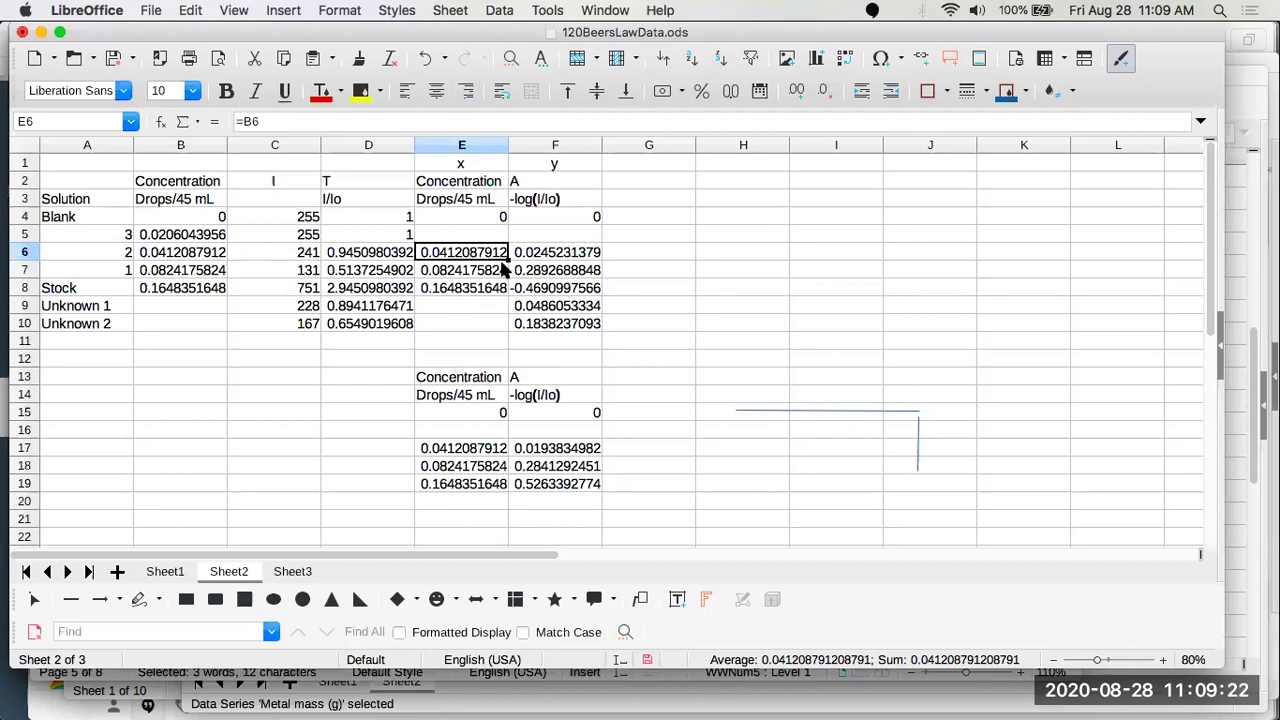
{"action": "left_click", "coordinate": [543, 206]}
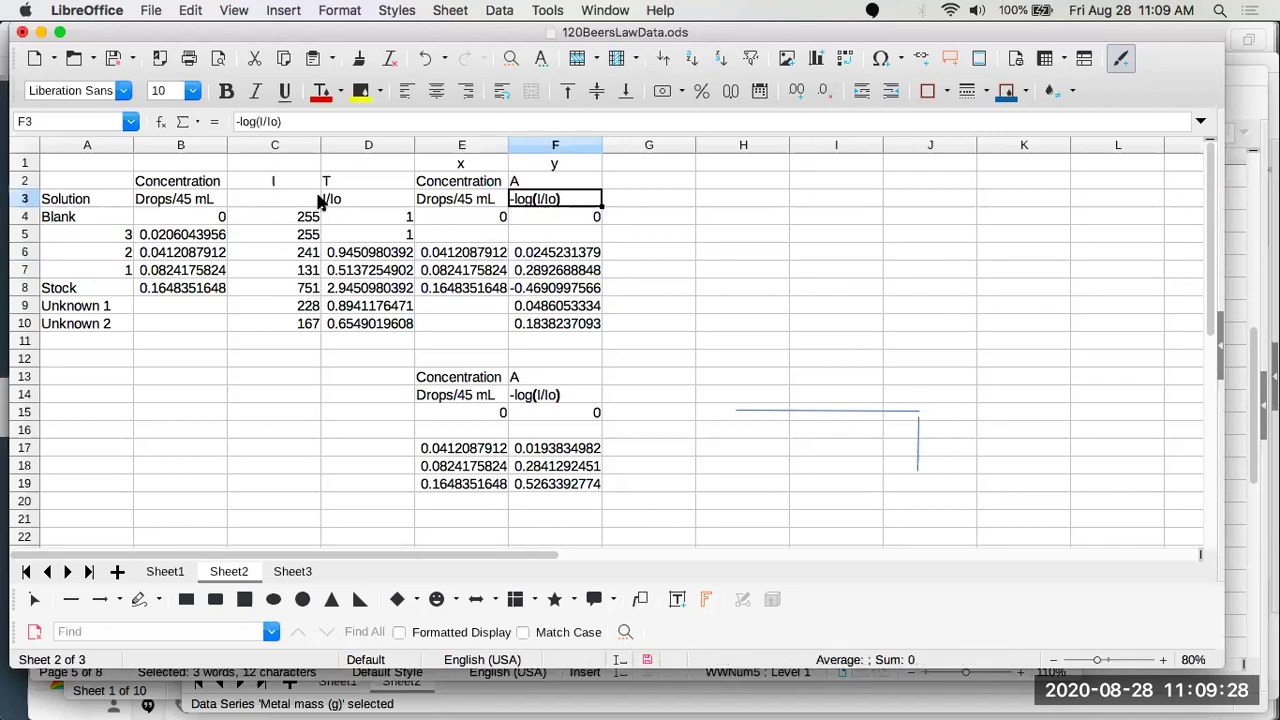
{"action": "left_click", "coordinate": [567, 252]}
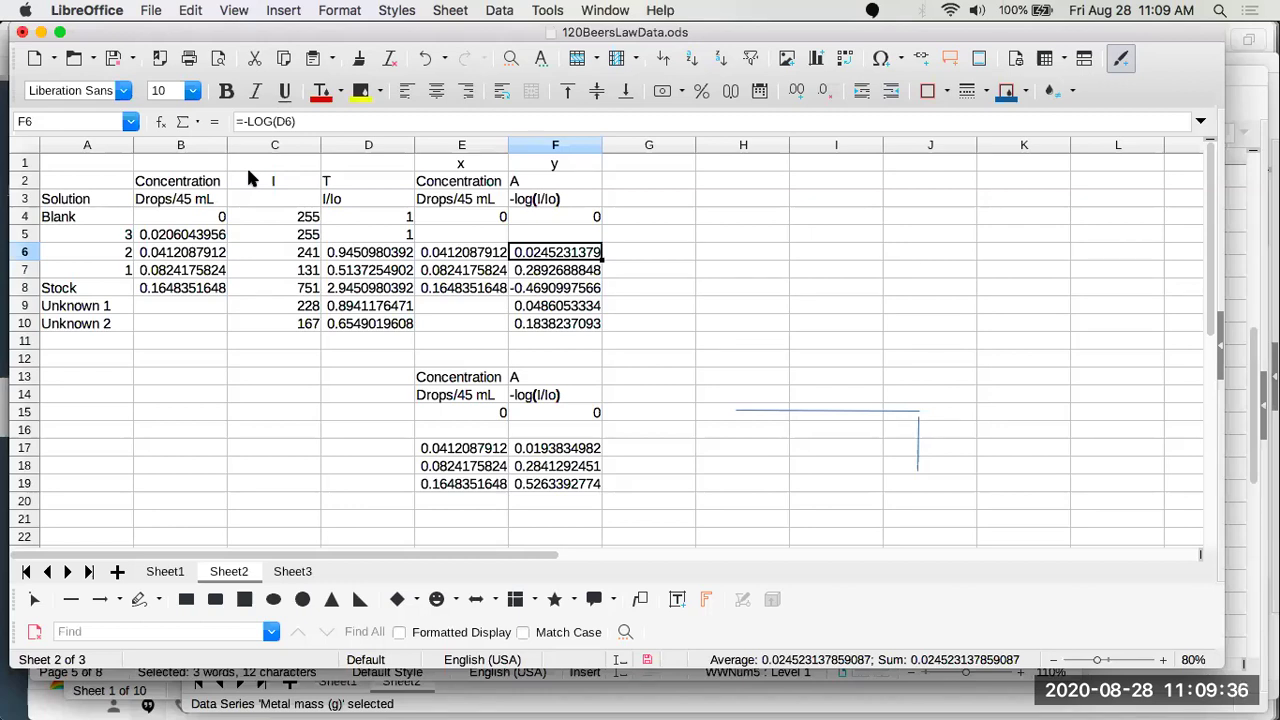
{"action": "key", "text": "BackSpace"}
{"action": "key", "text": "Return"}
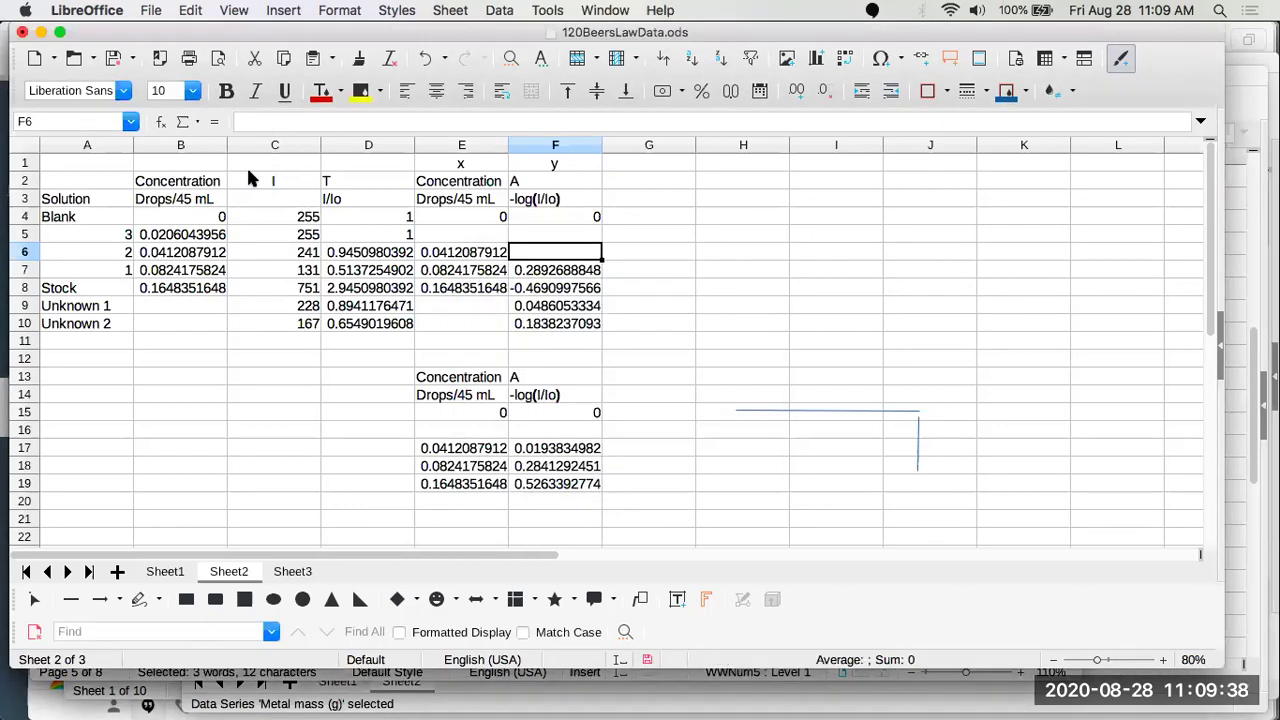
{"action": "type", "text": "="}
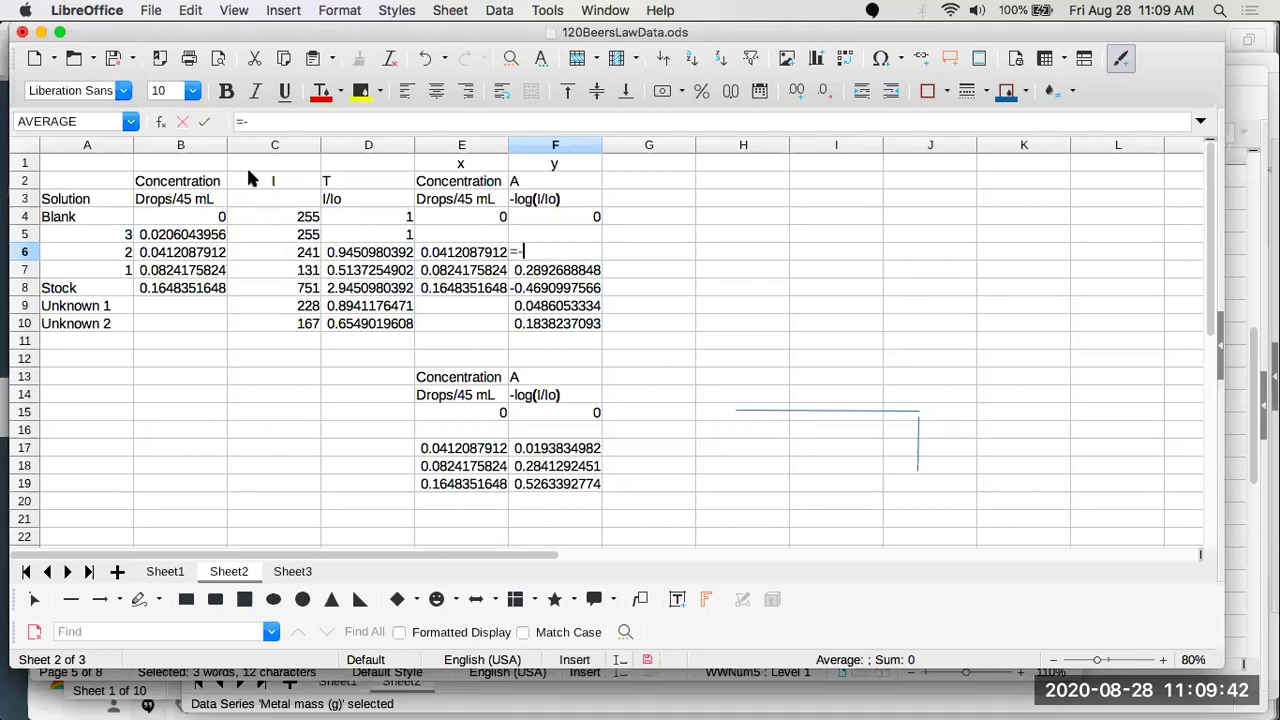
{"action": "type", "text": "-lo"}
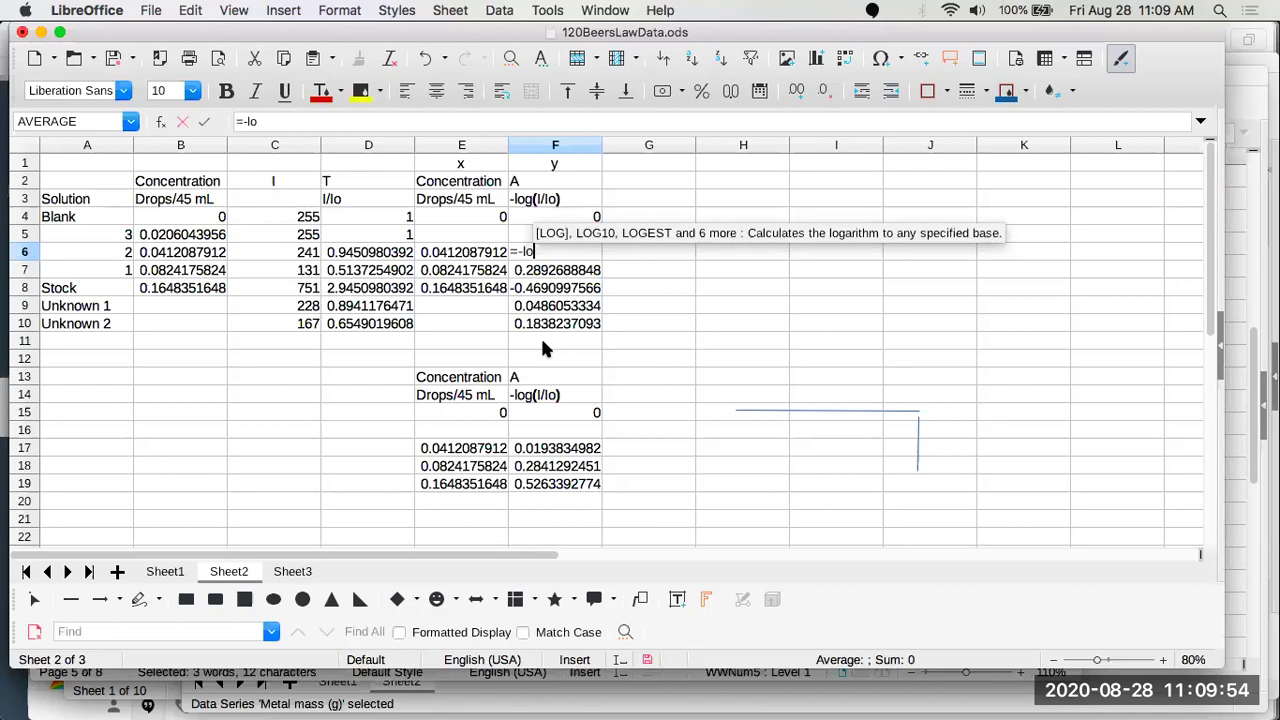
{"action": "type", "text": "g"}
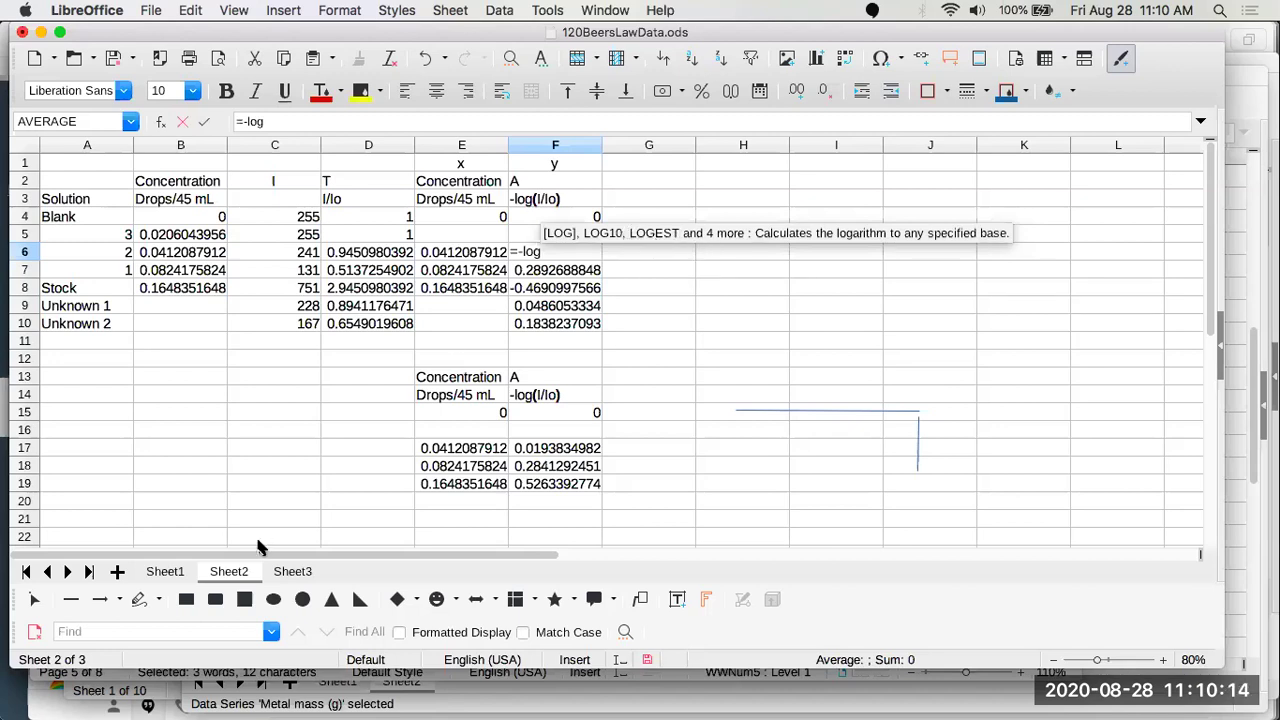
{"action": "type", "text": "("}
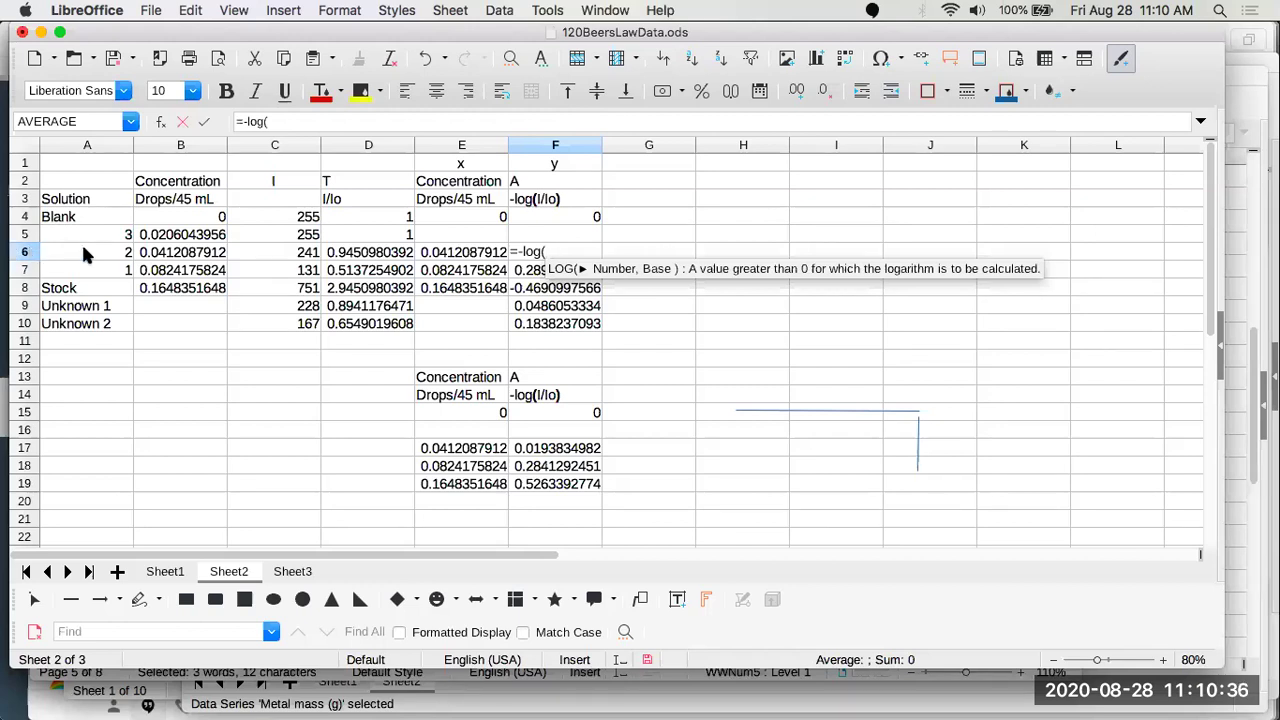
{"action": "left_click", "coordinate": [376, 256]}
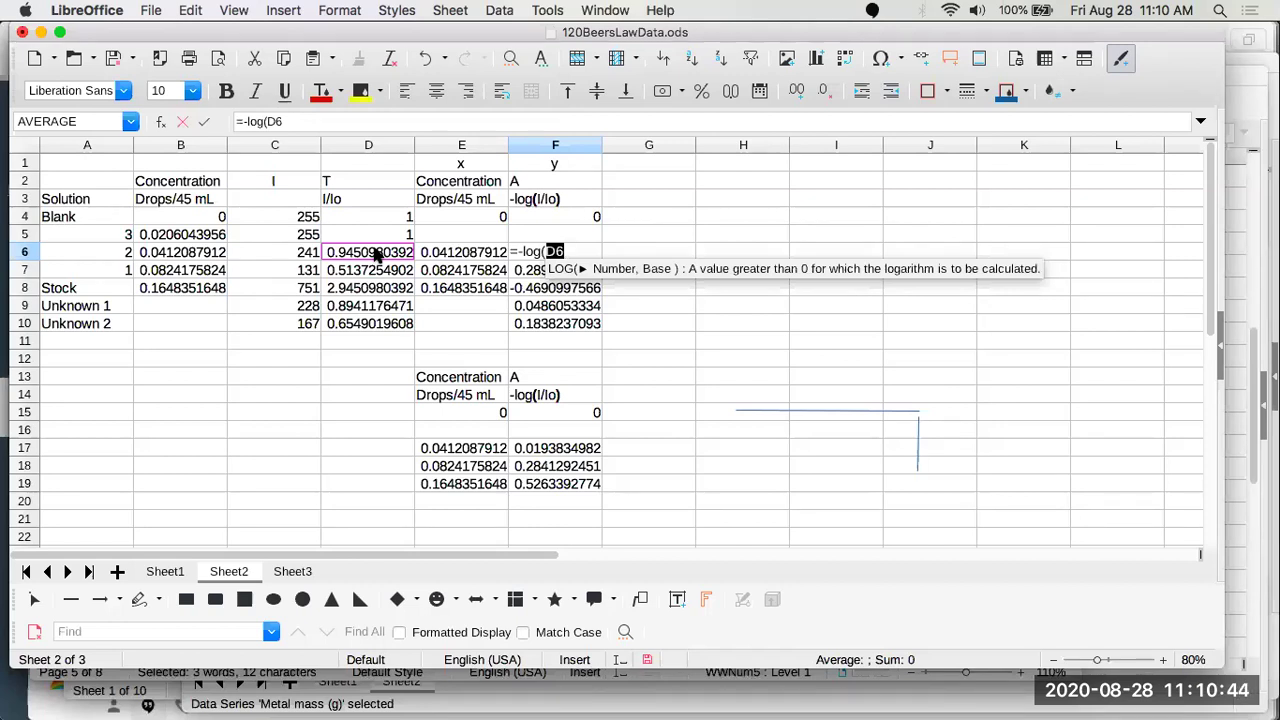
{"action": "type", "text": ")"}
{"action": "key", "text": "Return"}
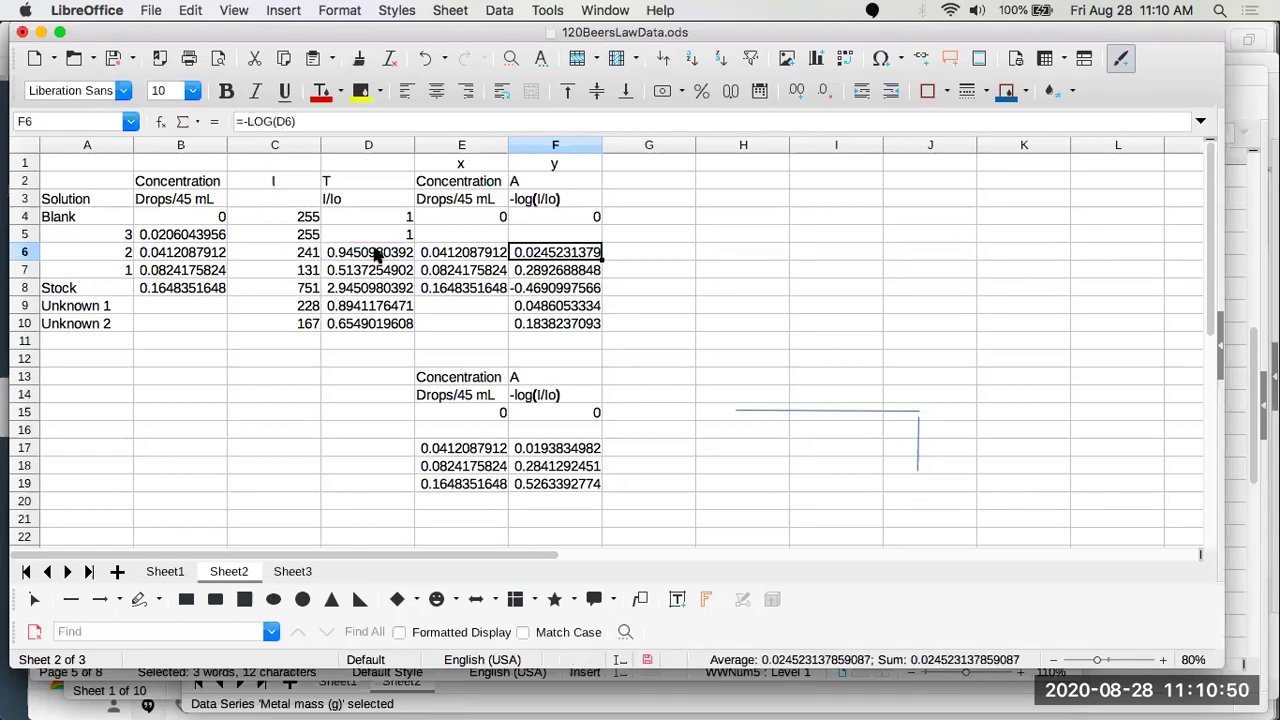
{"action": "key", "text": "Down"}
{"action": "key", "text": "Up"}
{"action": "key", "text": "Down"}
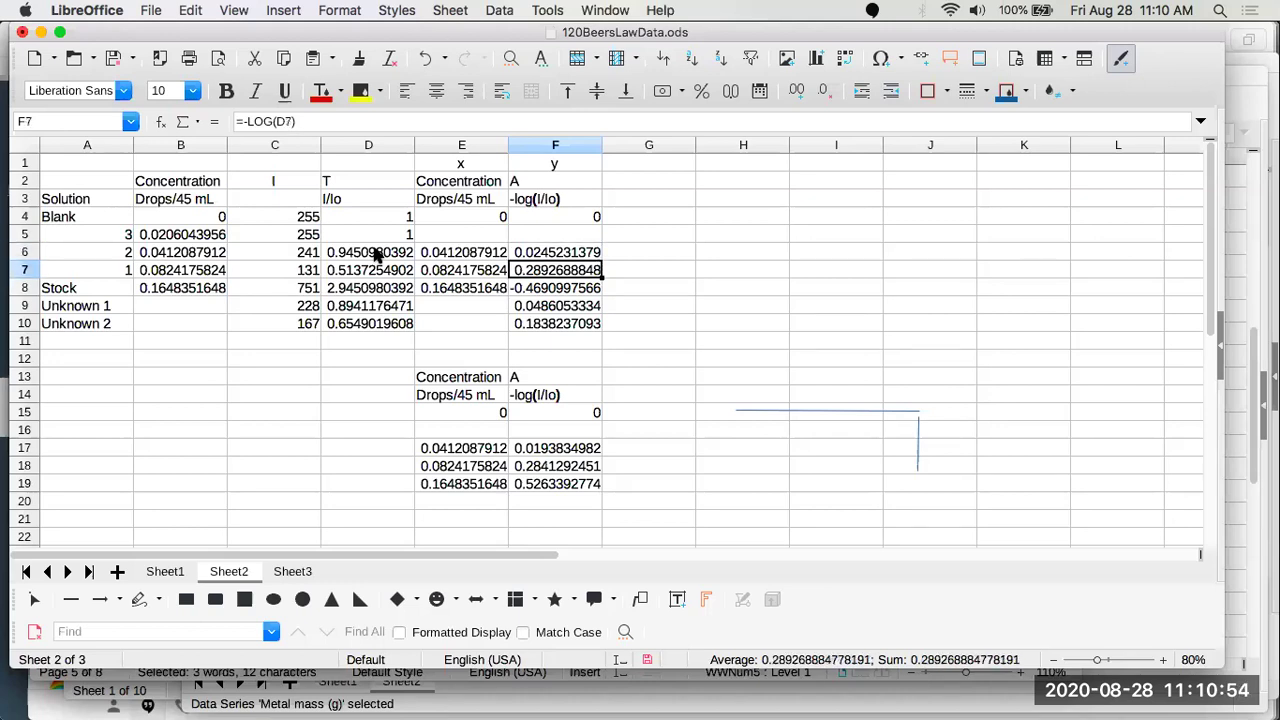
{"action": "key", "text": "Up"}
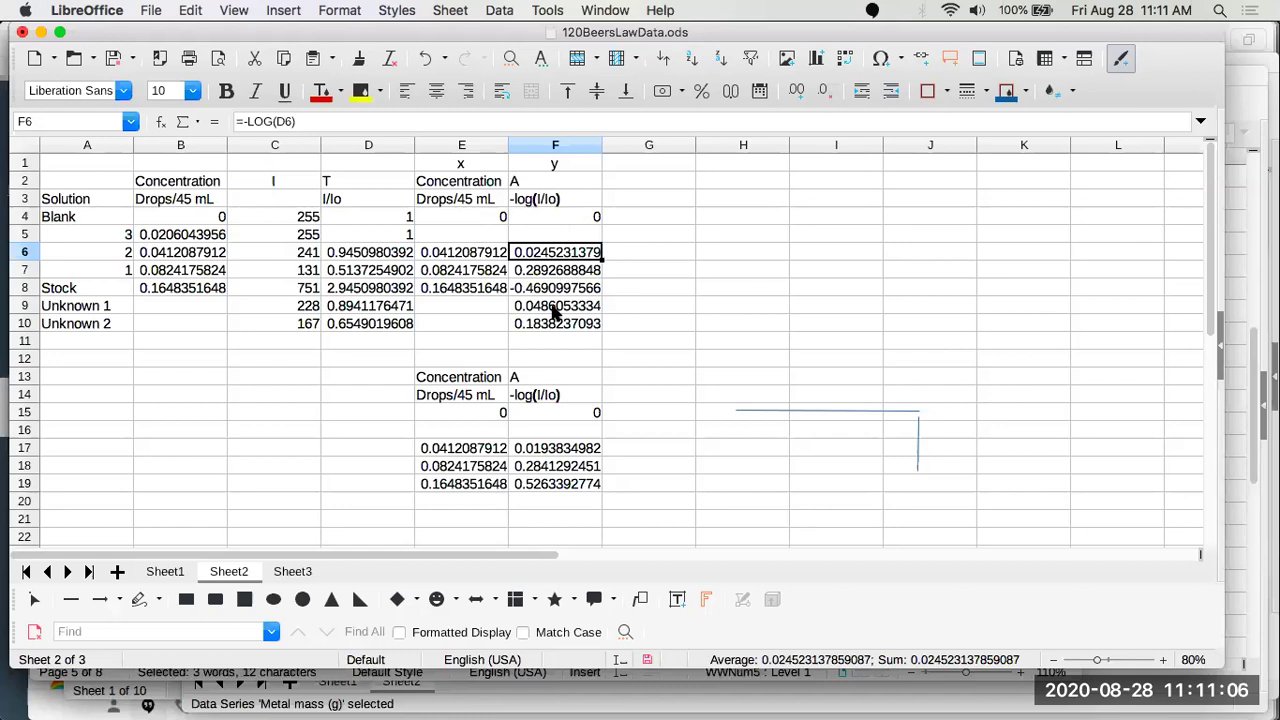
Select E3:F8, the x concentration and y absorbance columns
{"action": "left_click", "coordinate": [467, 203]}
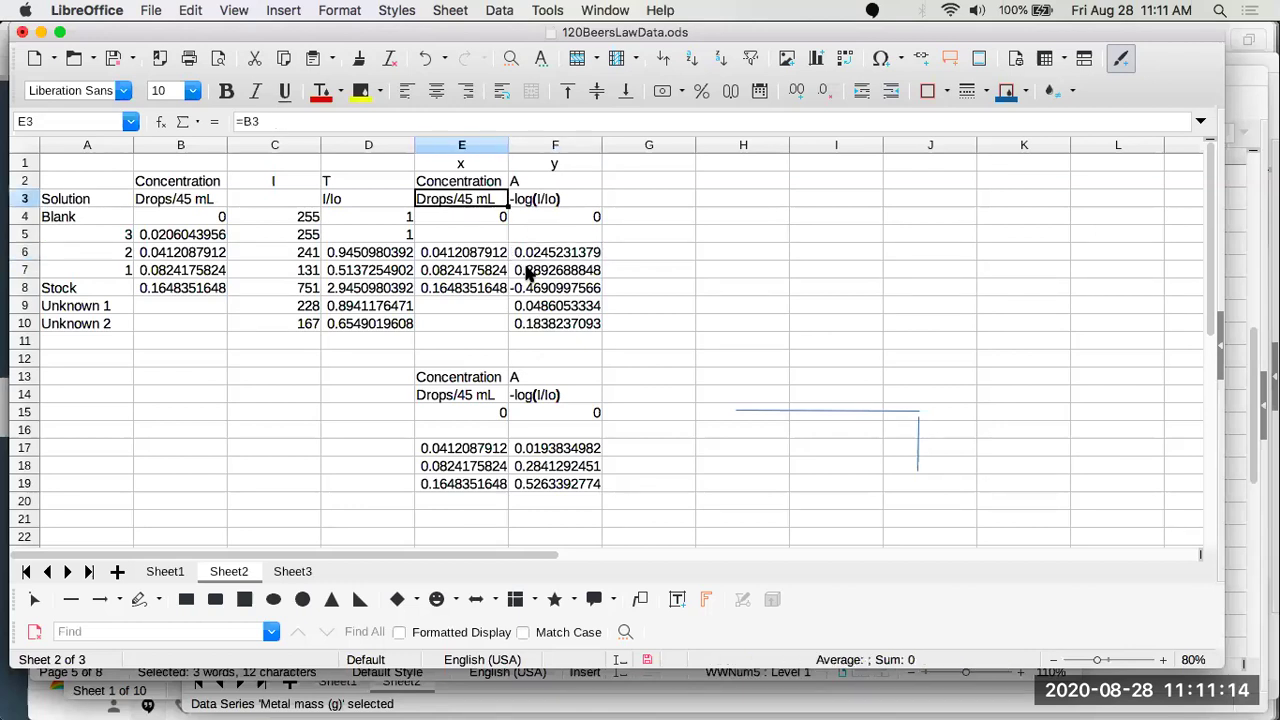
{"action": "left_click", "coordinate": [552, 288], "text": "shift"}
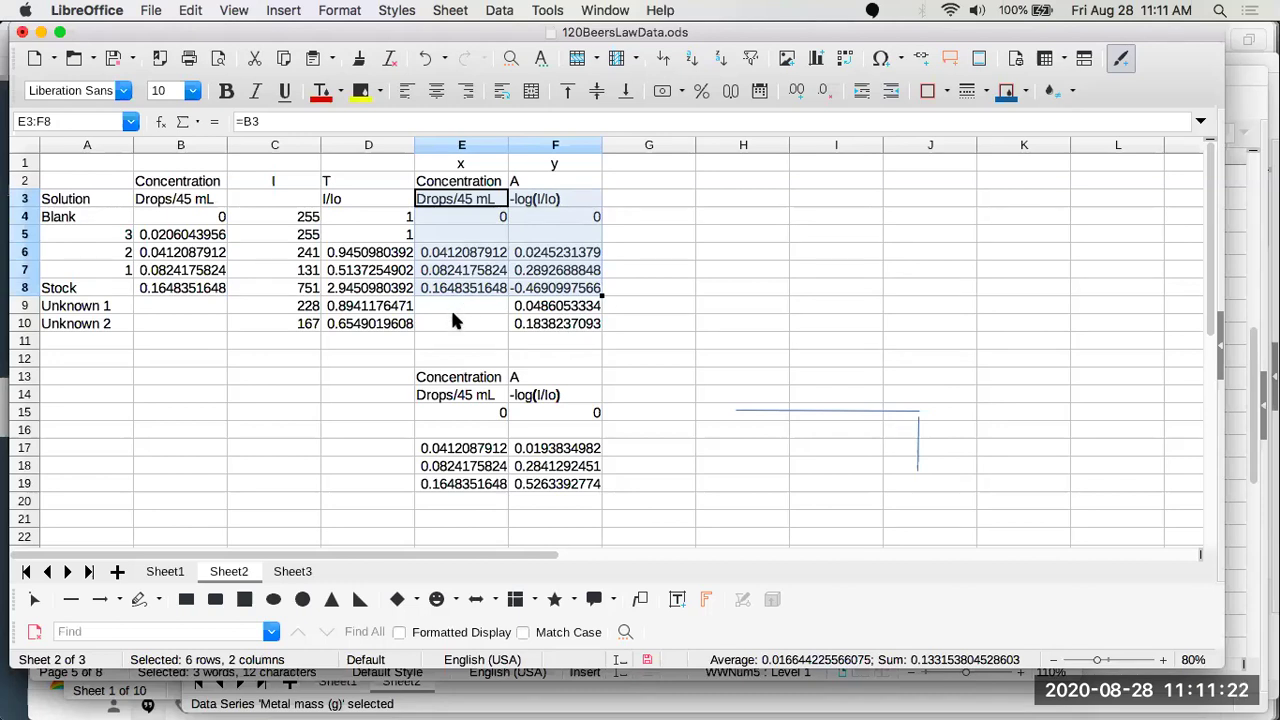
{"action": "scroll", "coordinate": [716, 324], "scroll_direction": "right", "scroll_amount": 3}
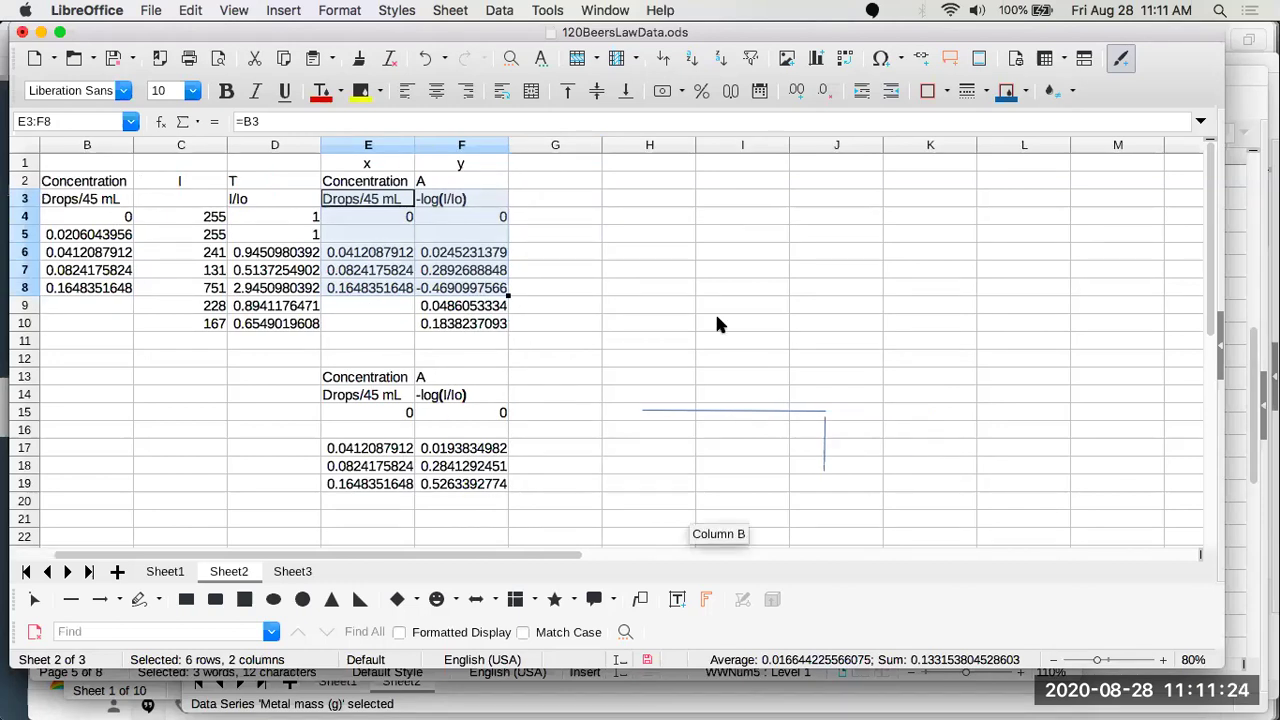
{"action": "scroll", "coordinate": [716, 324], "scroll_direction": "right", "scroll_amount": 2}
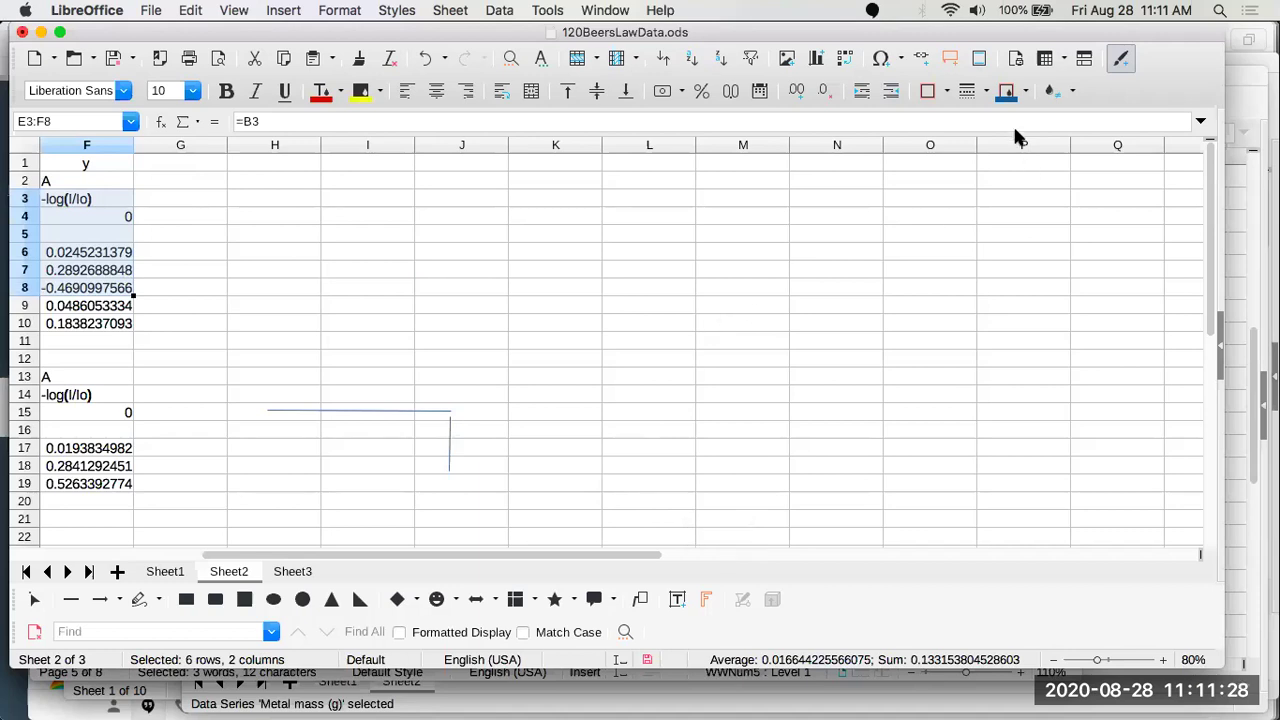
Start an XY (Scatter) chart of E3:F8 and uncheck Display legend
{"action": "left_click", "coordinate": [816, 62]}
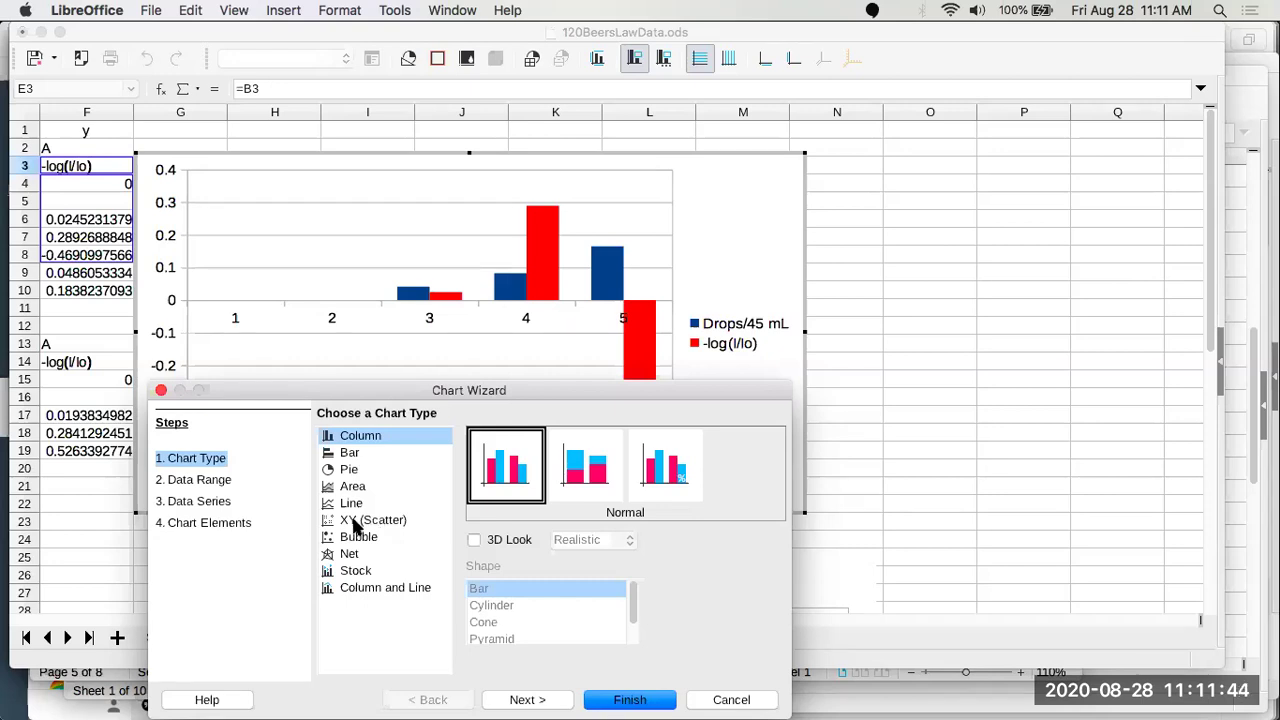
{"action": "left_click", "coordinate": [355, 524]}
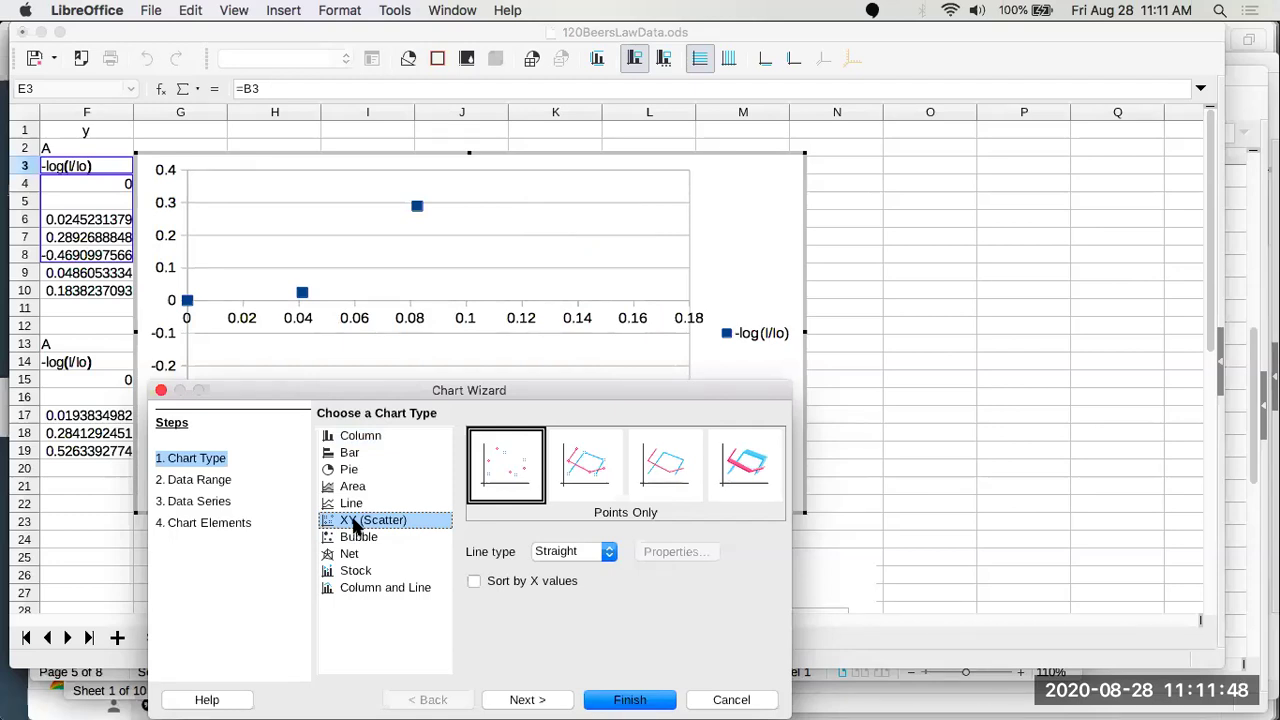
{"action": "left_click", "coordinate": [201, 523]}
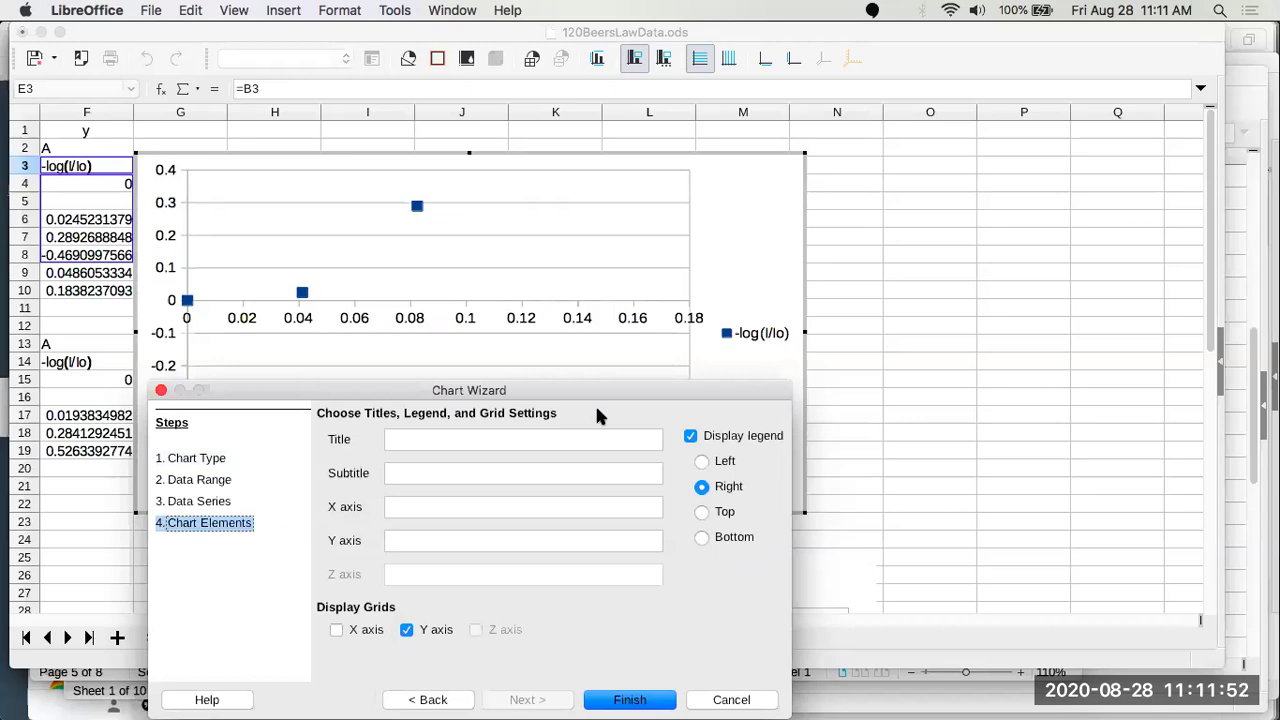
{"action": "left_click", "coordinate": [690, 437]}
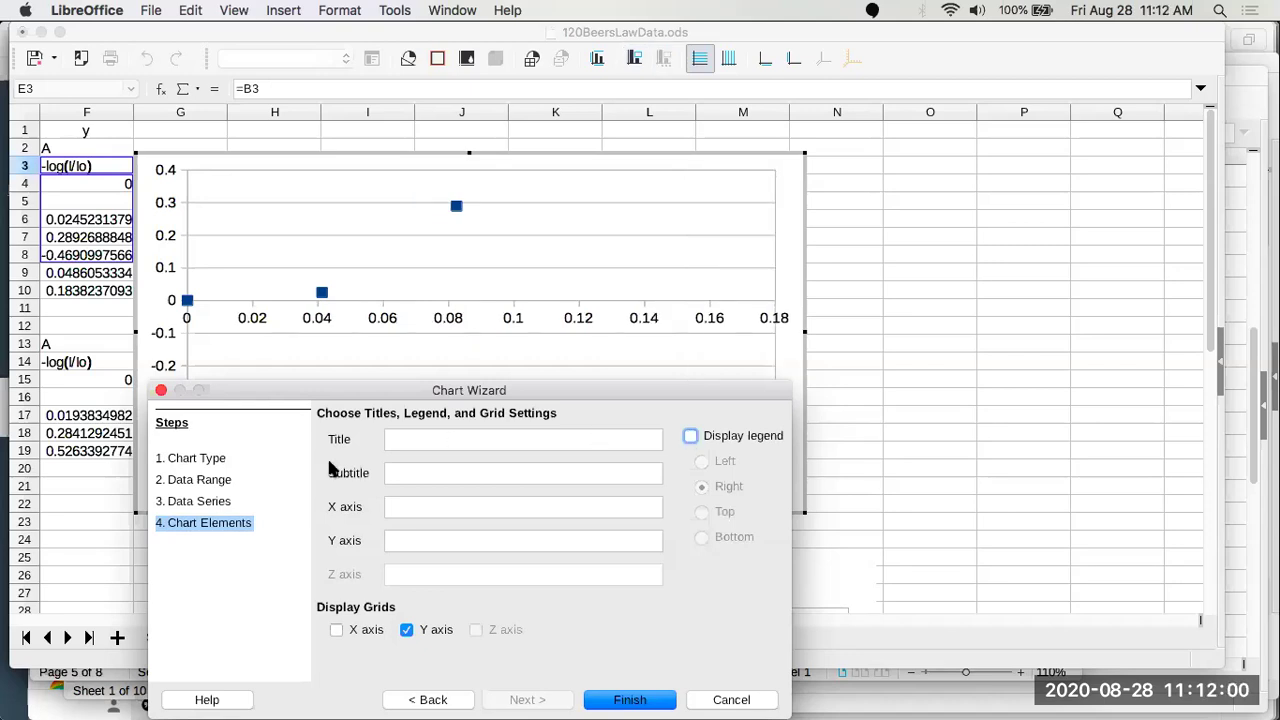
Title the chart 'Abs vs, concentration' with axes 'Concentraton (drops/45 mL)' and 'Absorbance', then finish
{"action": "left_click", "coordinate": [421, 441]}
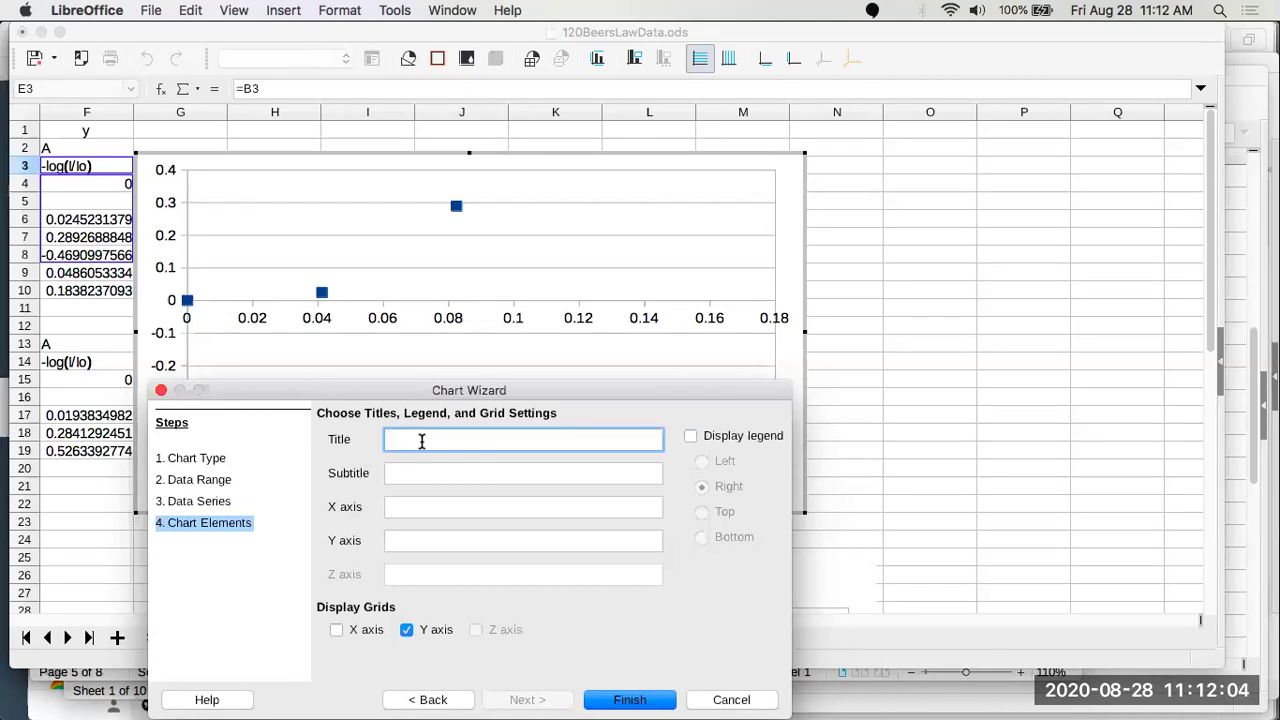
{"action": "type", "text": "Abs vs, concentration"}
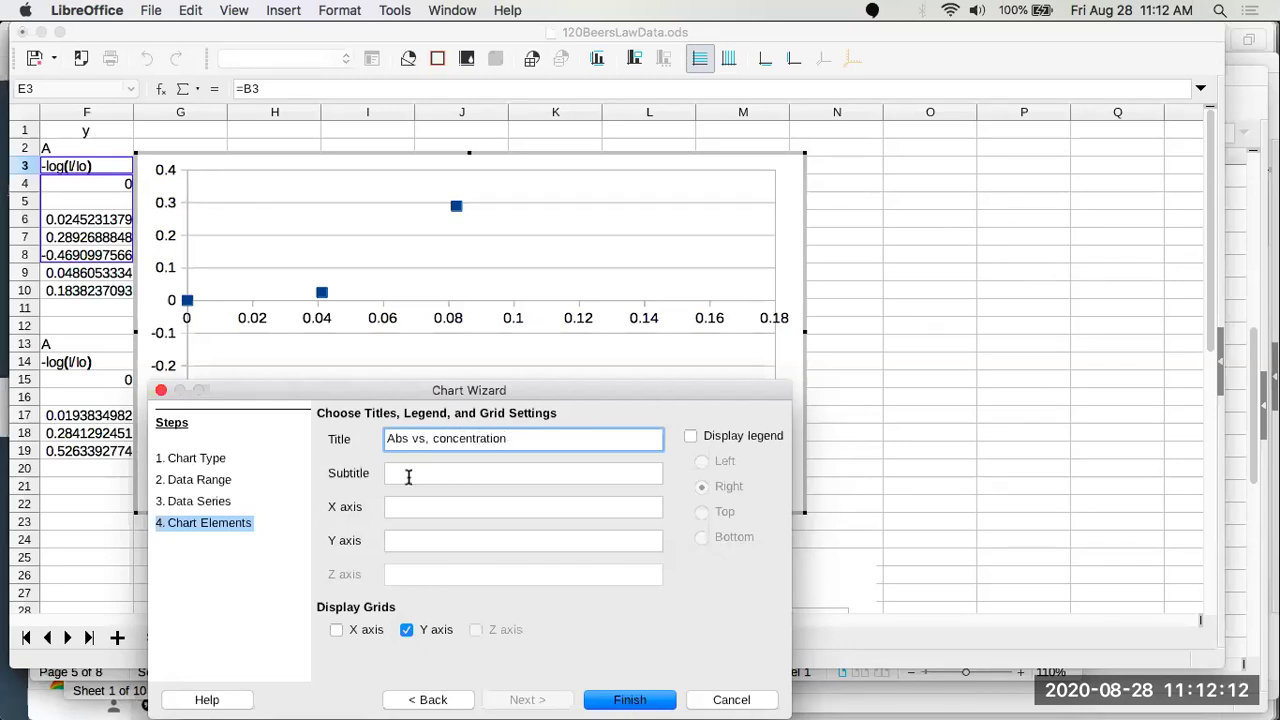
{"action": "left_click", "coordinate": [408, 510]}
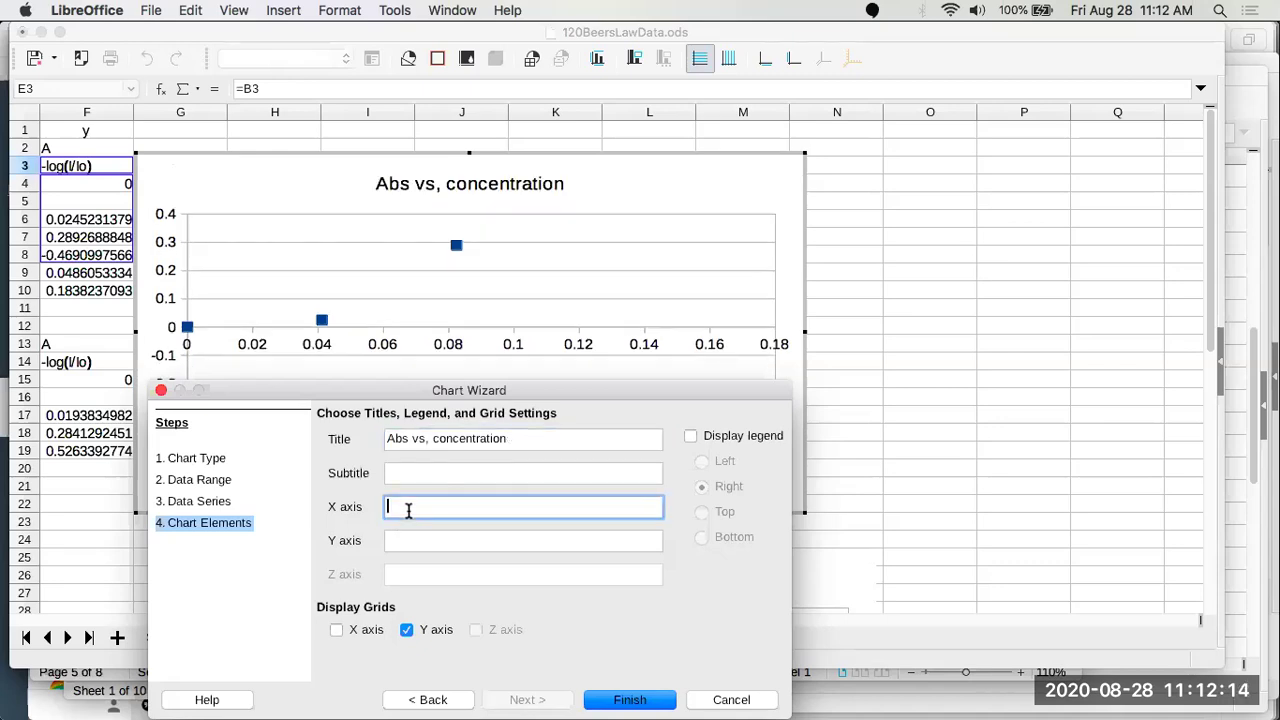
{"action": "type", "text": "Concentraton"}
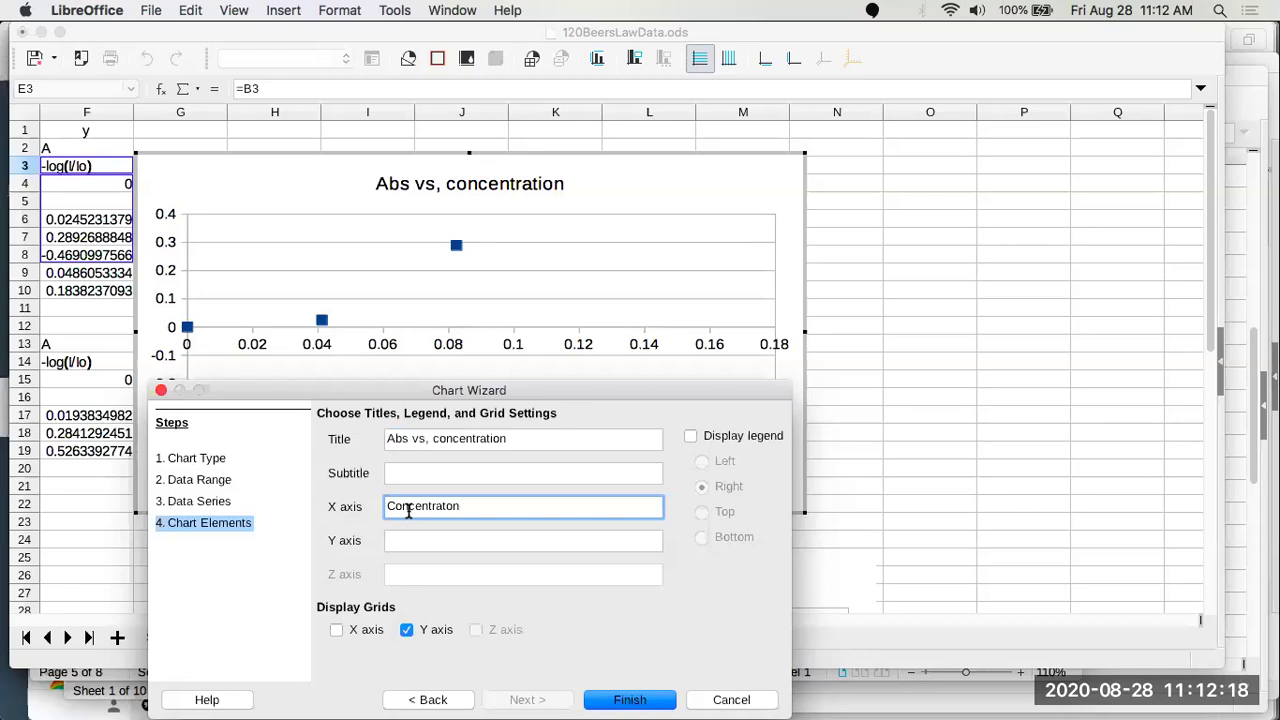
{"action": "type", "text": " (drops/45"}
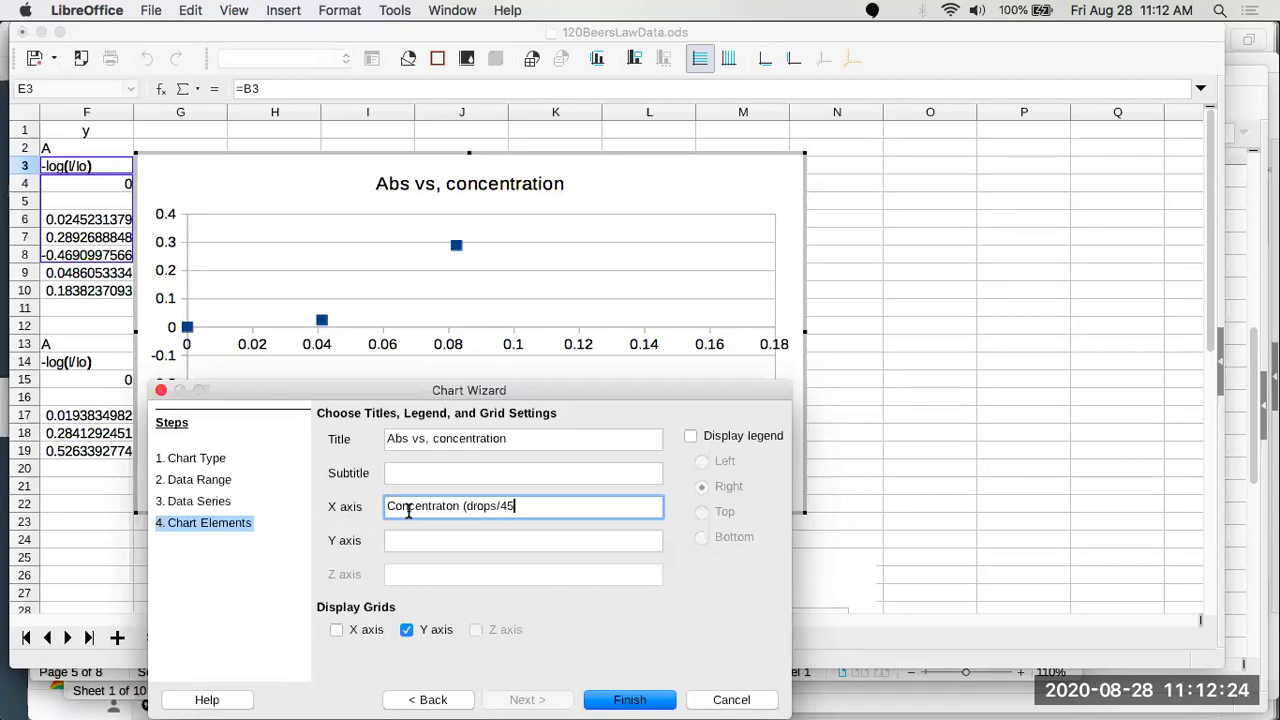
{"action": "type", "text": " m"}
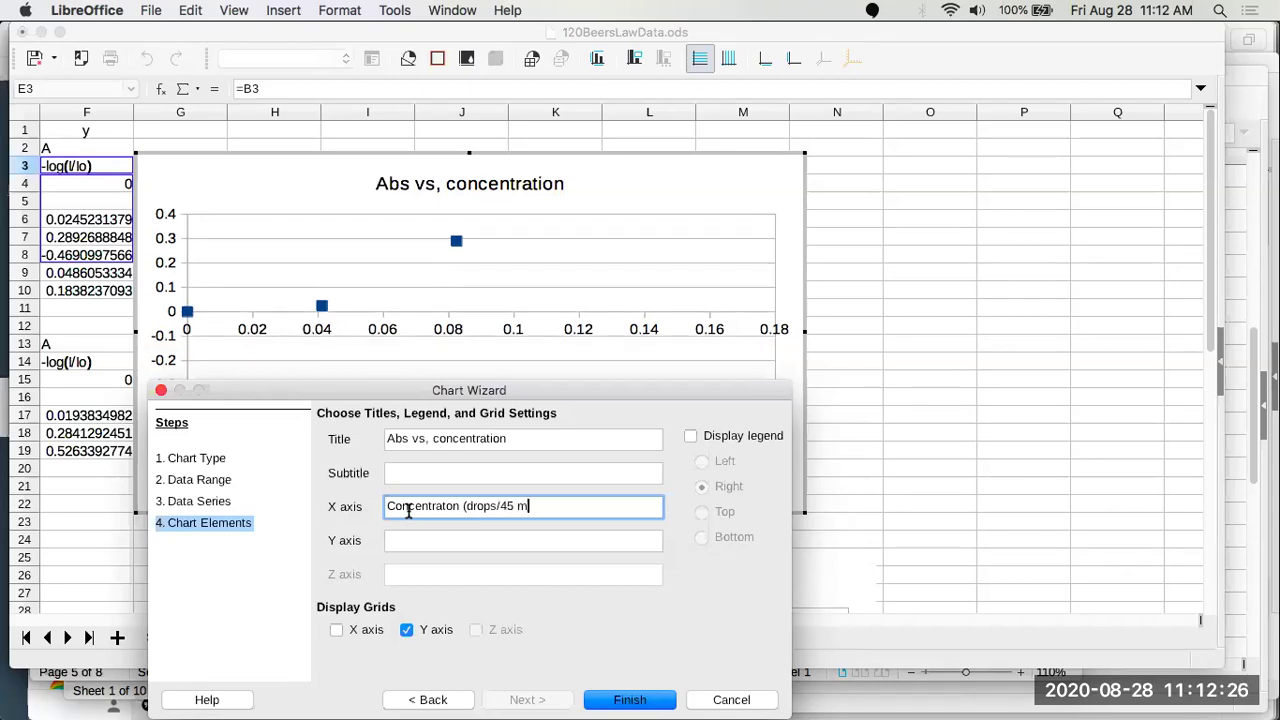
{"action": "type", "text": "L)"}
{"action": "left_click", "coordinate": [414, 541]}
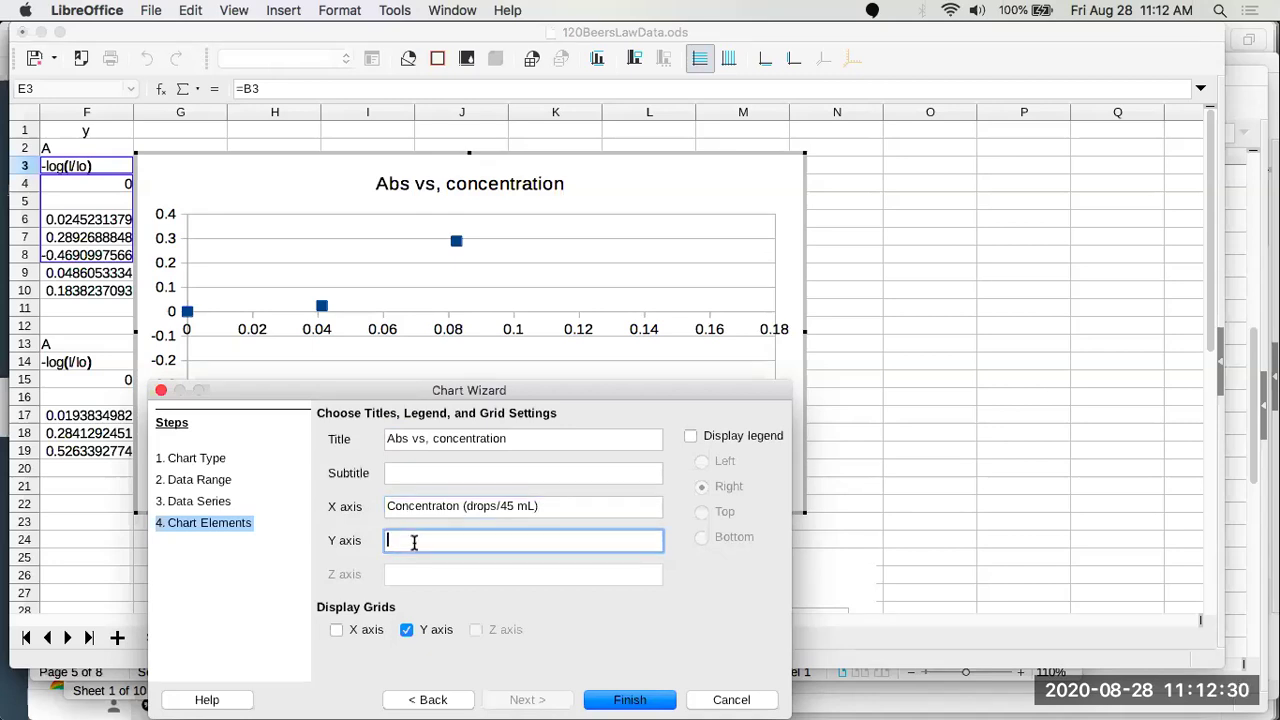
{"action": "type", "text": "Absorbance"}
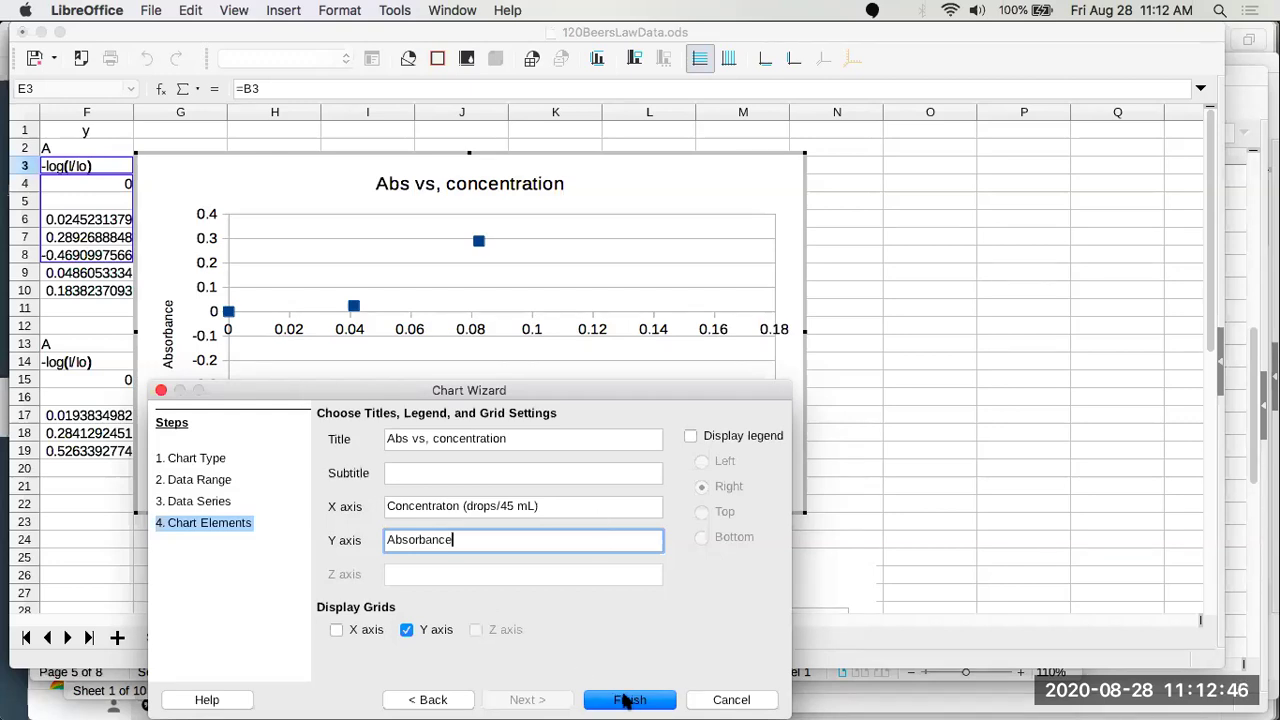
{"action": "left_click", "coordinate": [628, 700]}
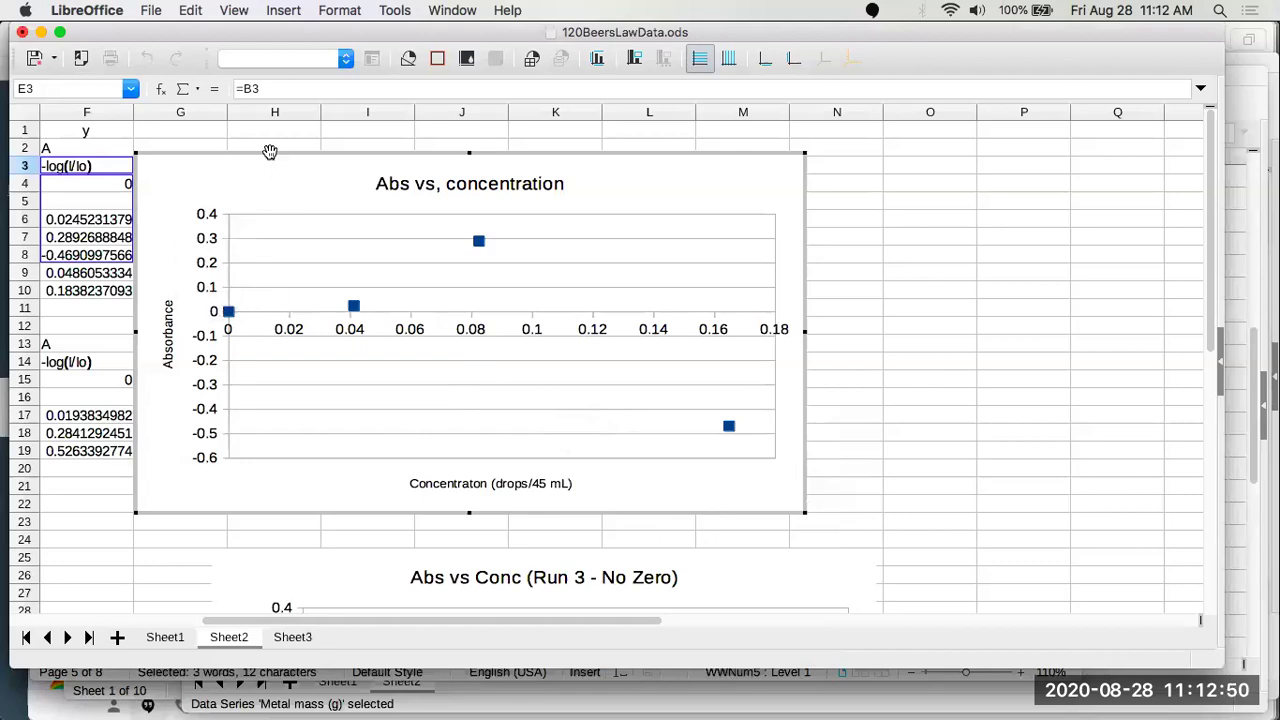
Select the chart area and drag the chart slightly to the right
{"action": "left_click", "coordinate": [342, 155]}
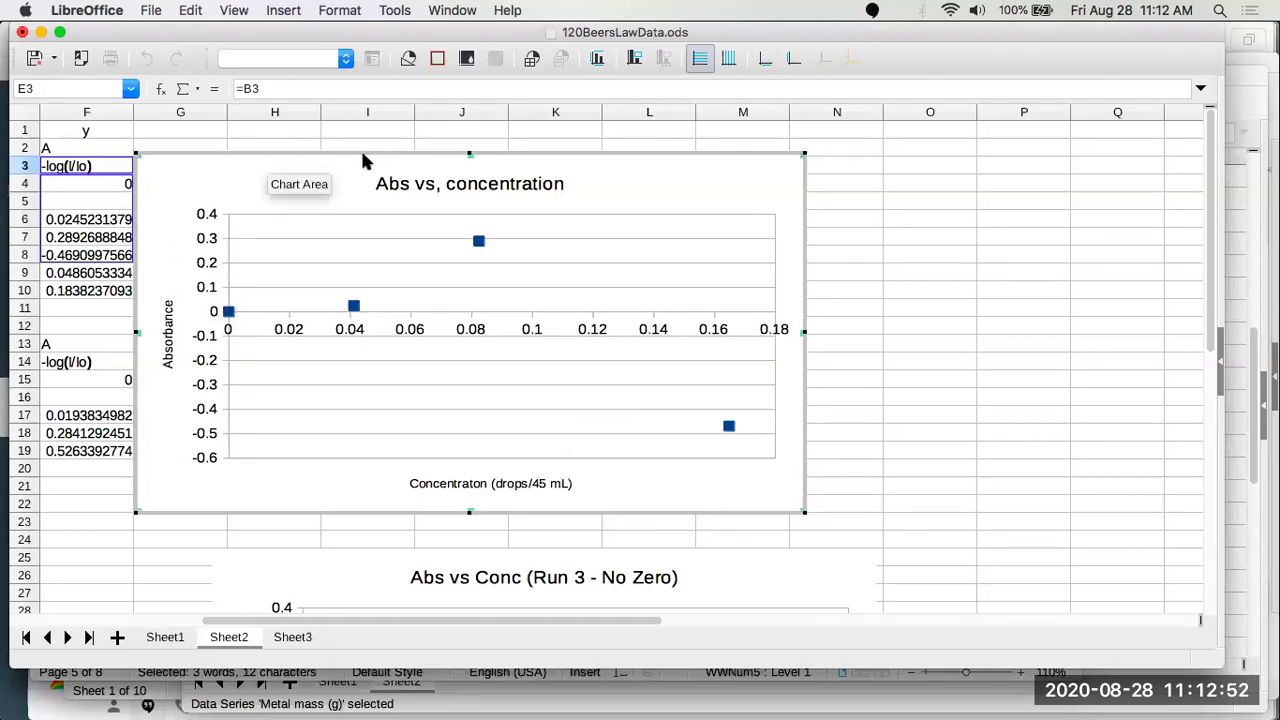
{"action": "left_click", "coordinate": [314, 160]}
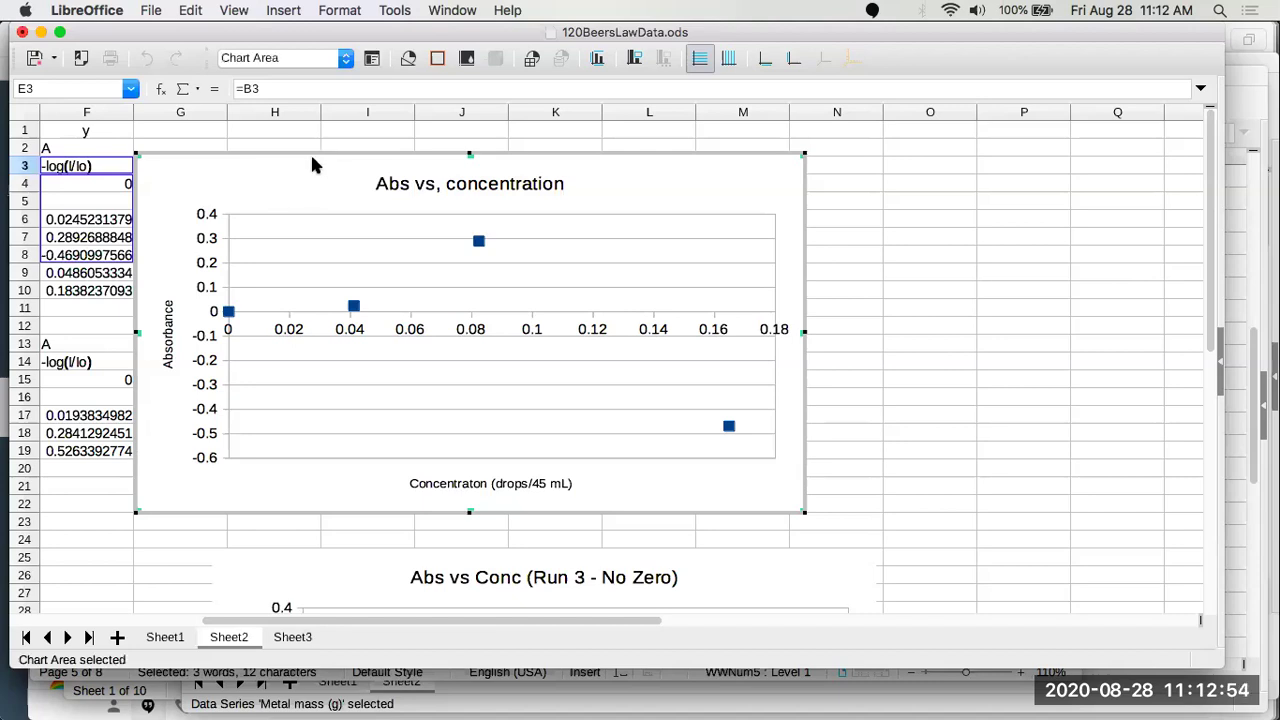
{"action": "left_click_drag", "start_coordinate": [314, 152], "coordinate": [420, 146]}
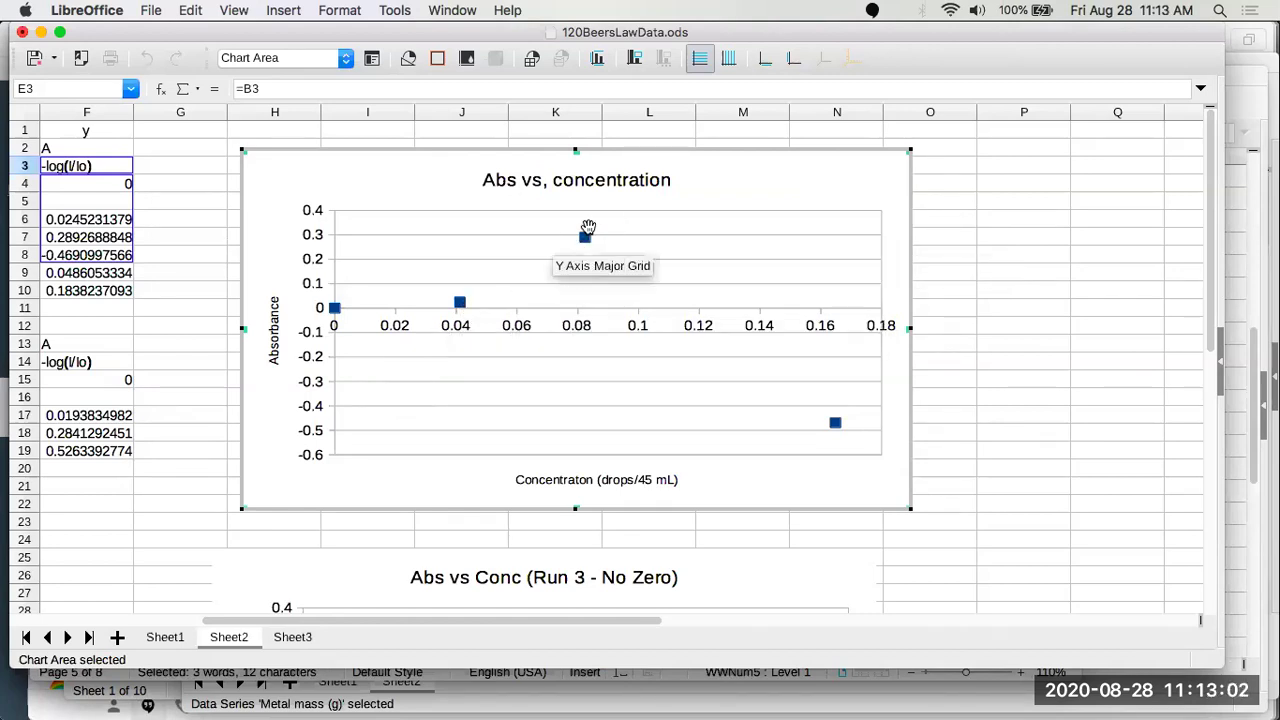
{"action": "mouse_move", "coordinate": [585, 240]}
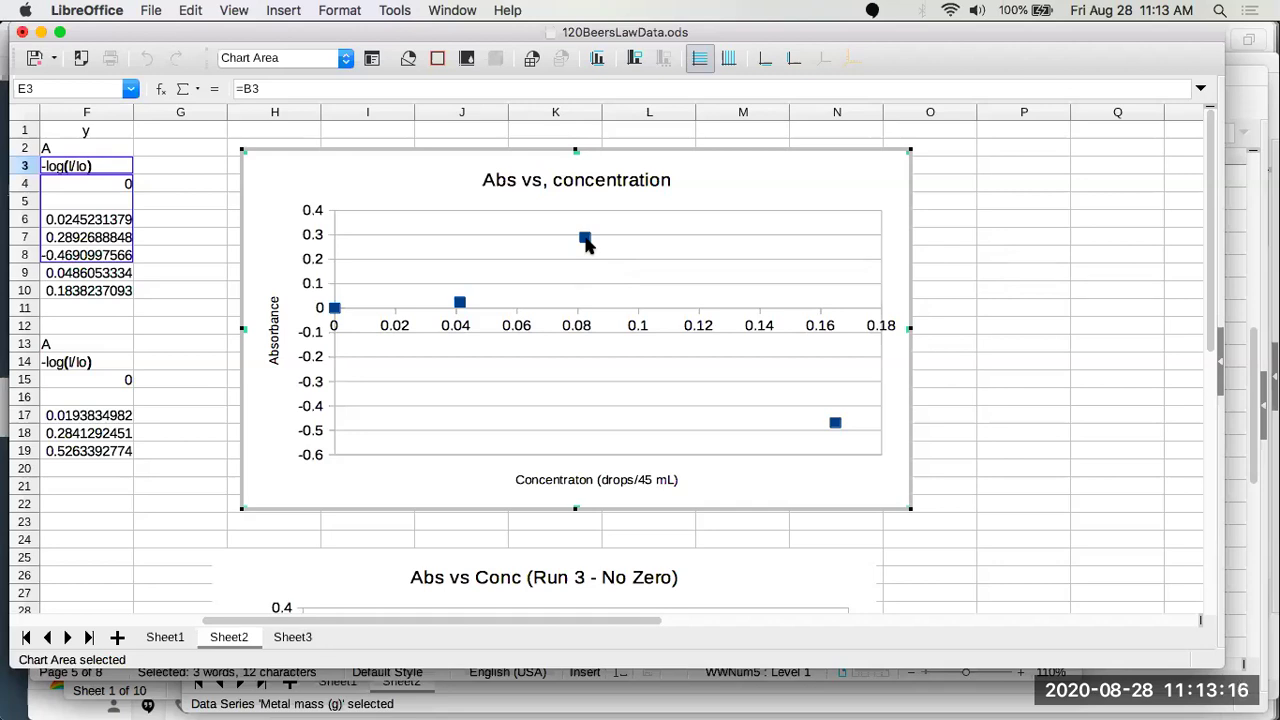
Add a linear trendline to the absorbance series, showing its equation and R²
{"action": "right_click", "coordinate": [587, 245]}
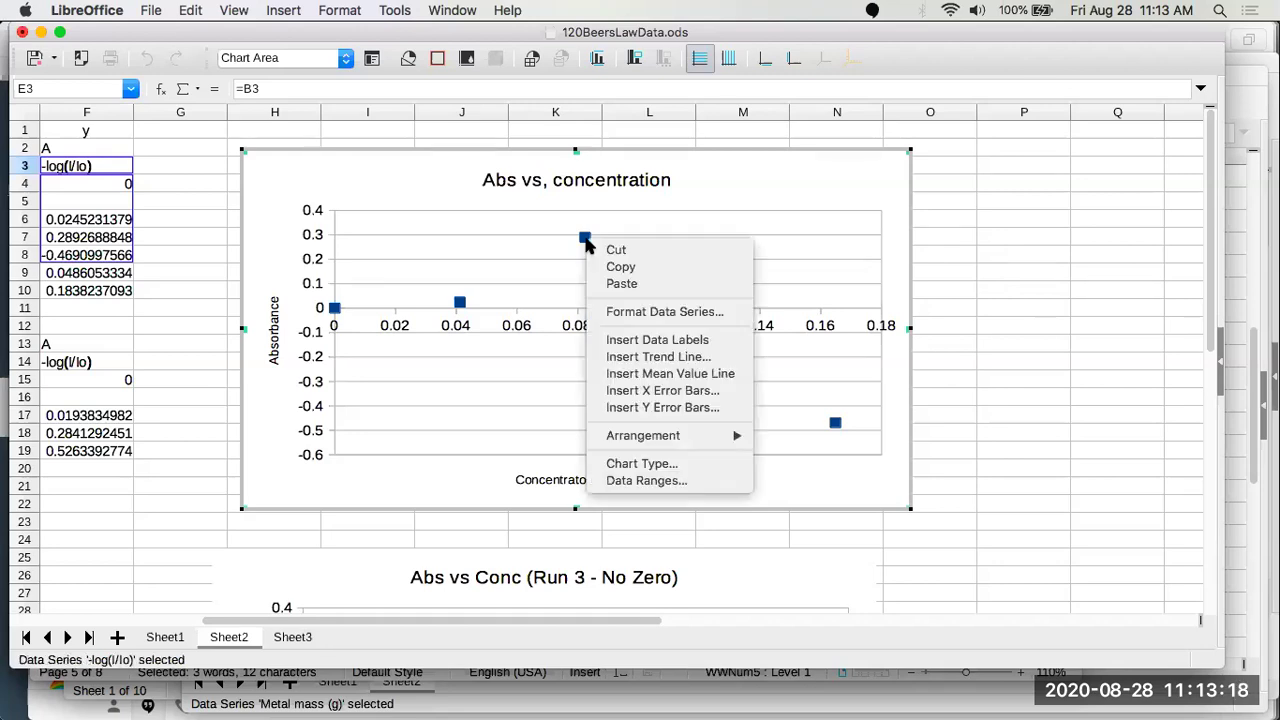
{"action": "left_click", "coordinate": [658, 357]}
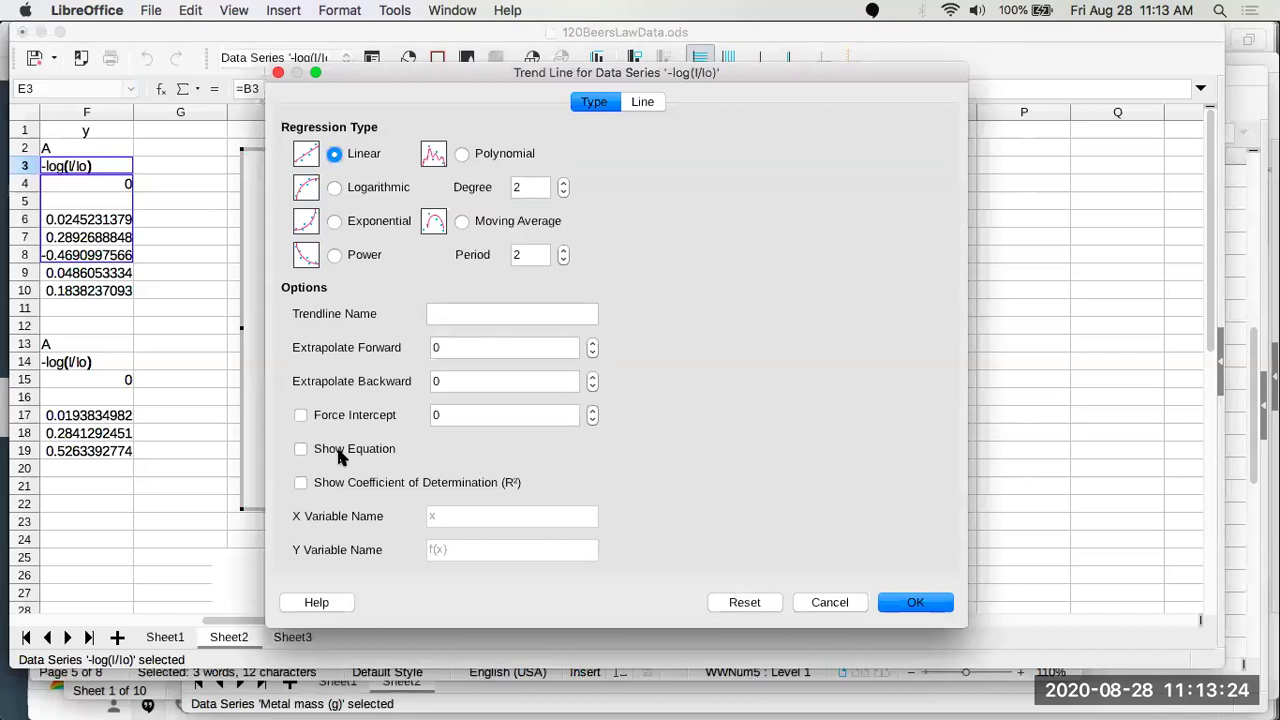
{"action": "left_click", "coordinate": [301, 449]}
{"action": "left_click", "coordinate": [301, 482]}
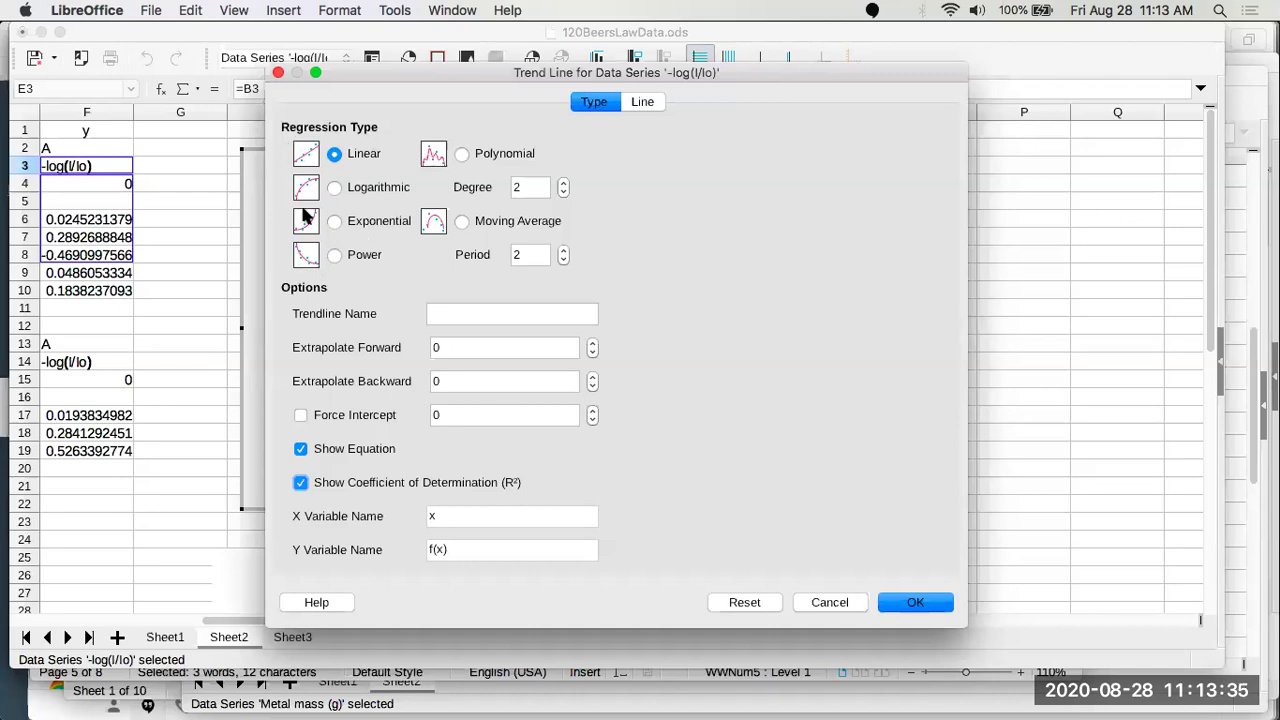
{"action": "left_click", "coordinate": [916, 602]}
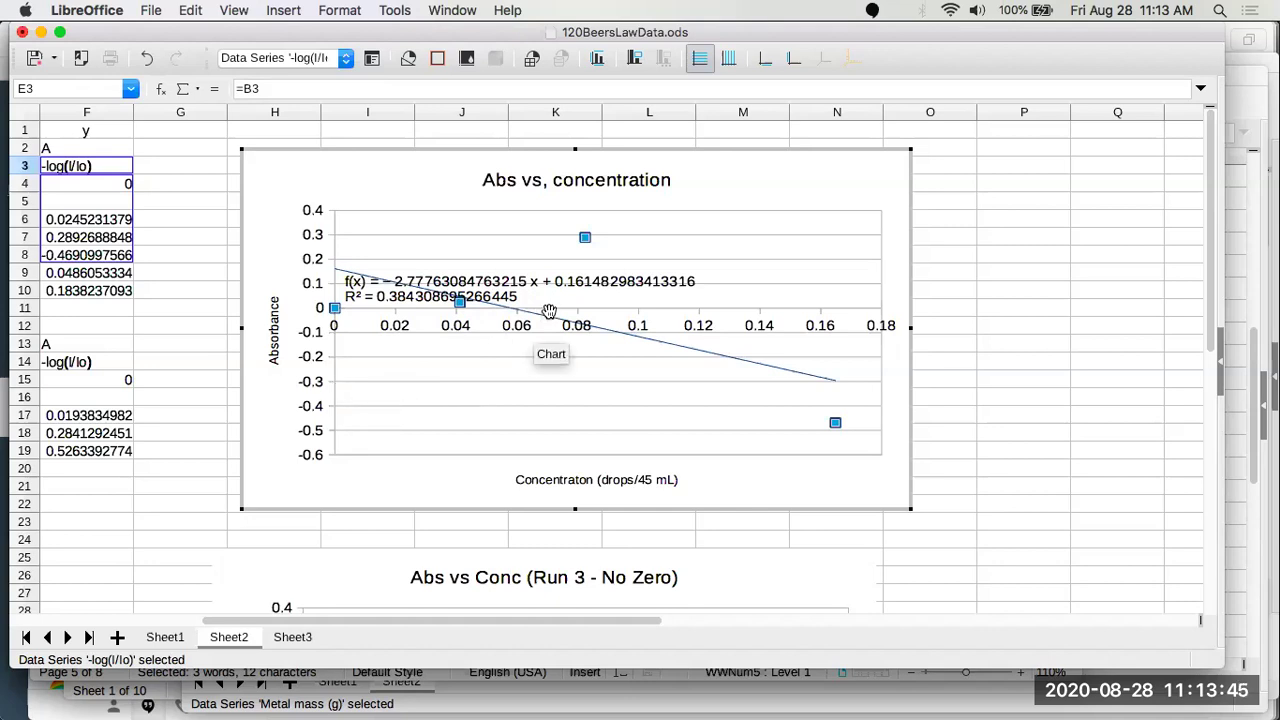
Drag the trendline's equation and R² label lower in the chart, then delete it
{"action": "left_click_drag", "start_coordinate": [493, 273], "coordinate": [528, 421]}
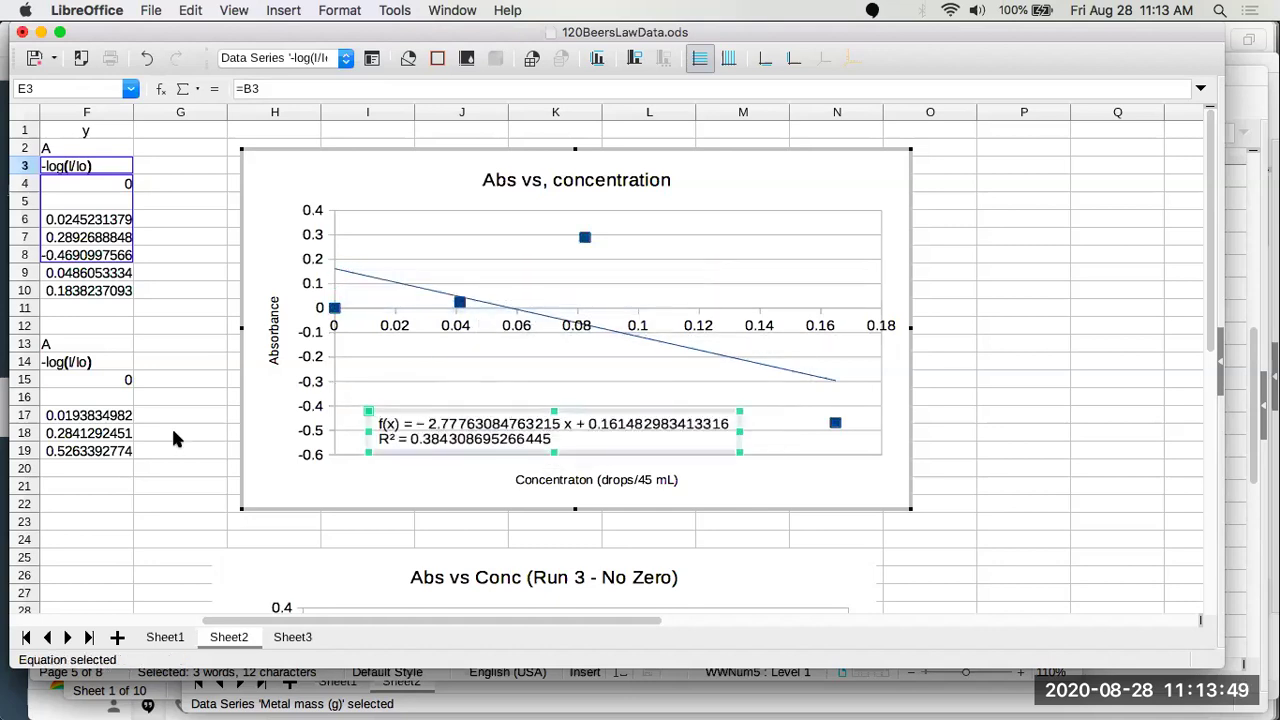
{"action": "scroll", "coordinate": [171, 425], "scroll_direction": "left", "scroll_amount": 1}
{"action": "scroll", "coordinate": [173, 438], "scroll_direction": "left", "scroll_amount": 4}
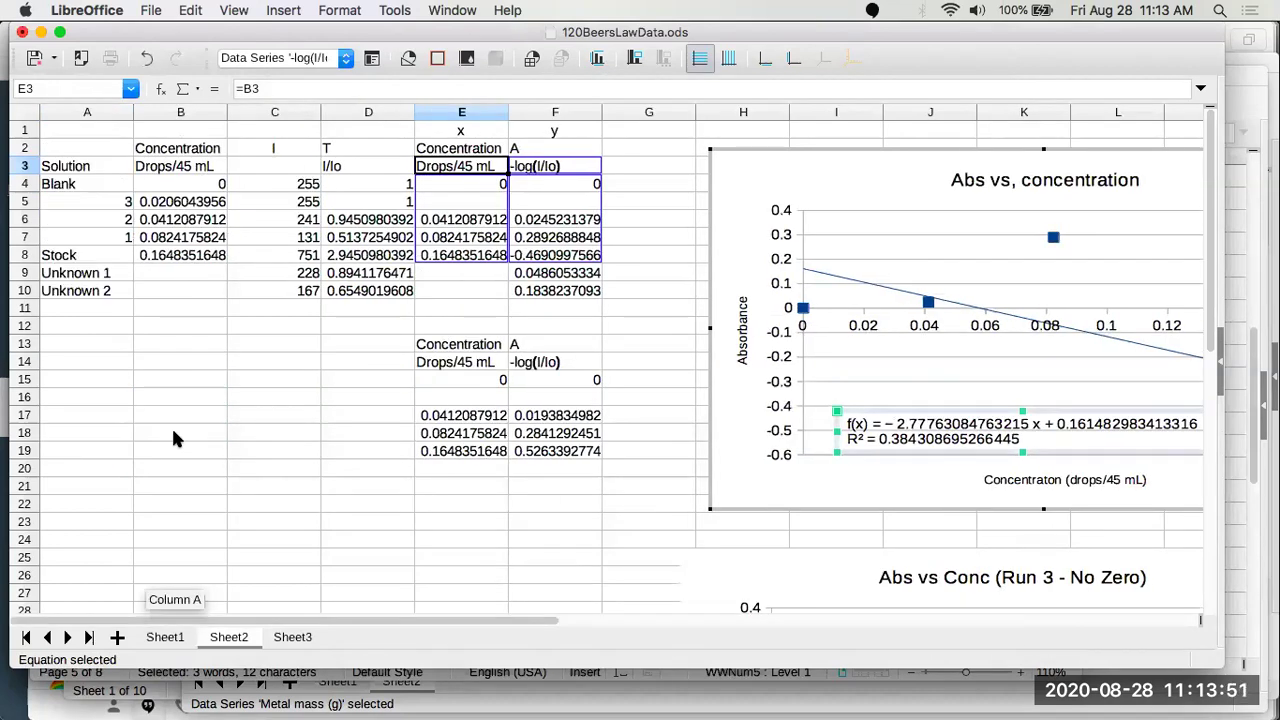
{"action": "scroll", "coordinate": [266, 442], "scroll_direction": "right", "scroll_amount": 5}
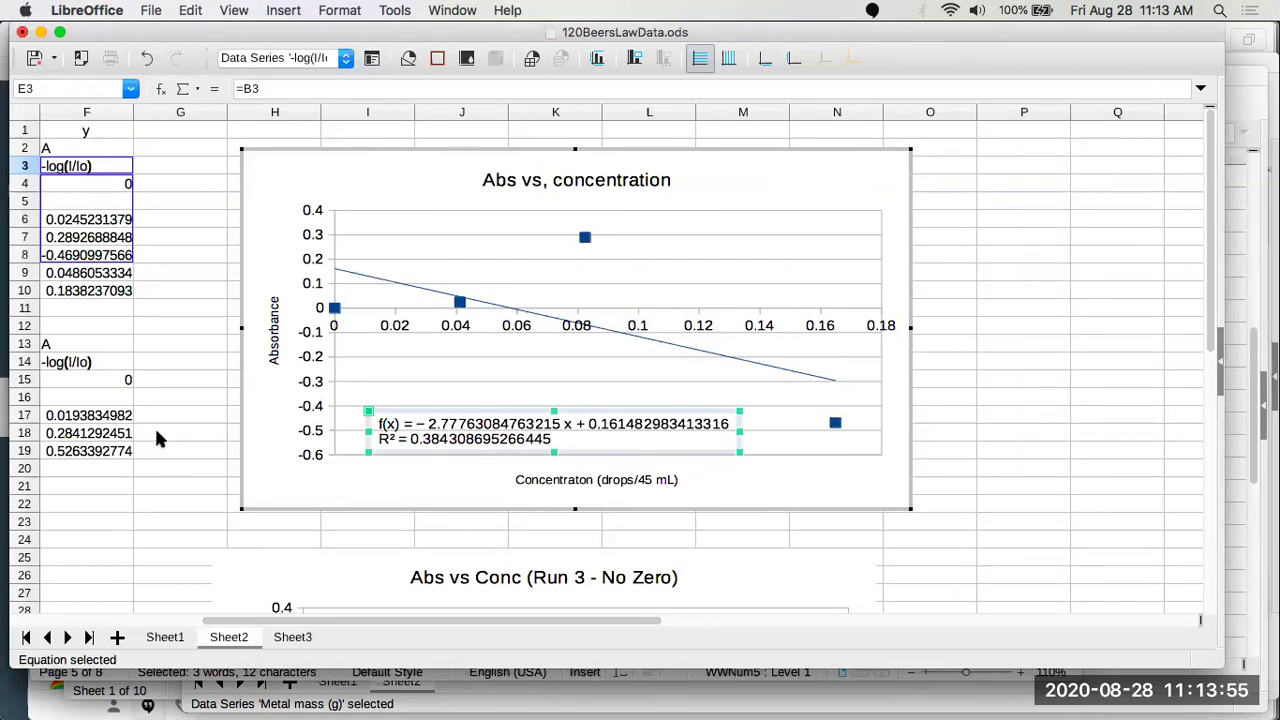
{"action": "scroll", "coordinate": [155, 430], "scroll_direction": "left", "scroll_amount": 1}
{"action": "scroll", "coordinate": [157, 440], "scroll_direction": "left", "scroll_amount": 3}
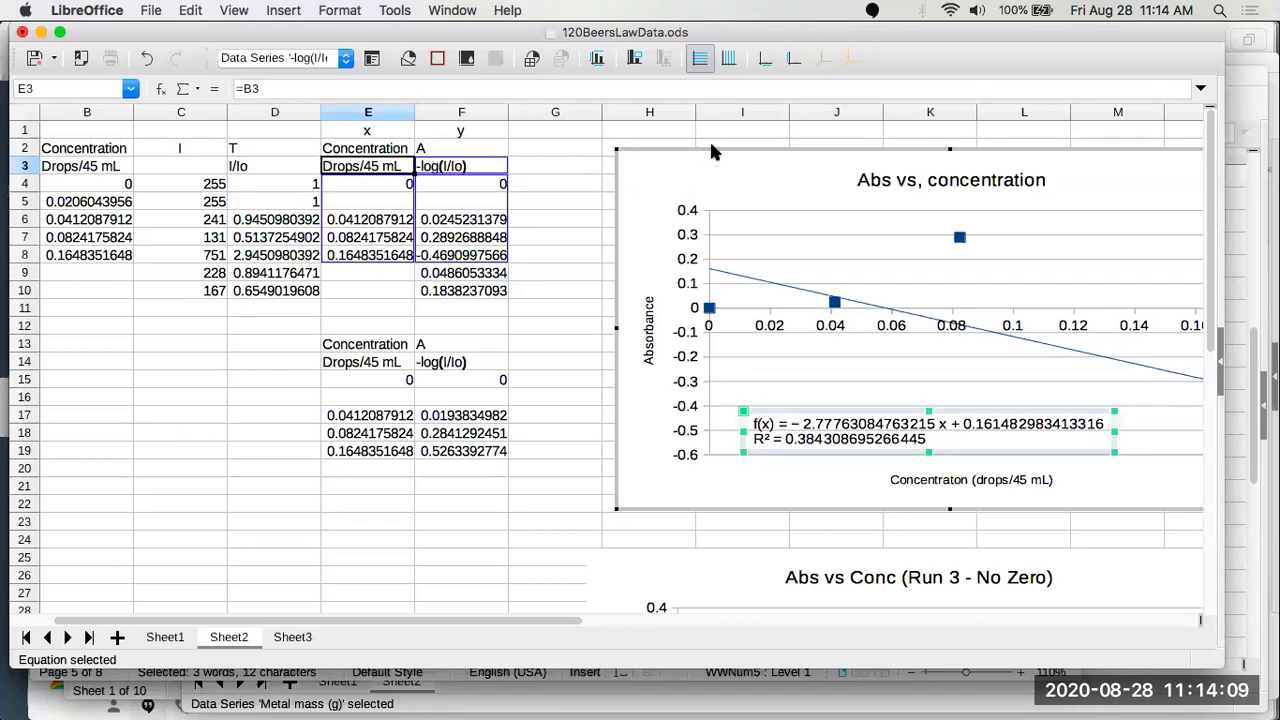
{"action": "key", "text": "Delete"}
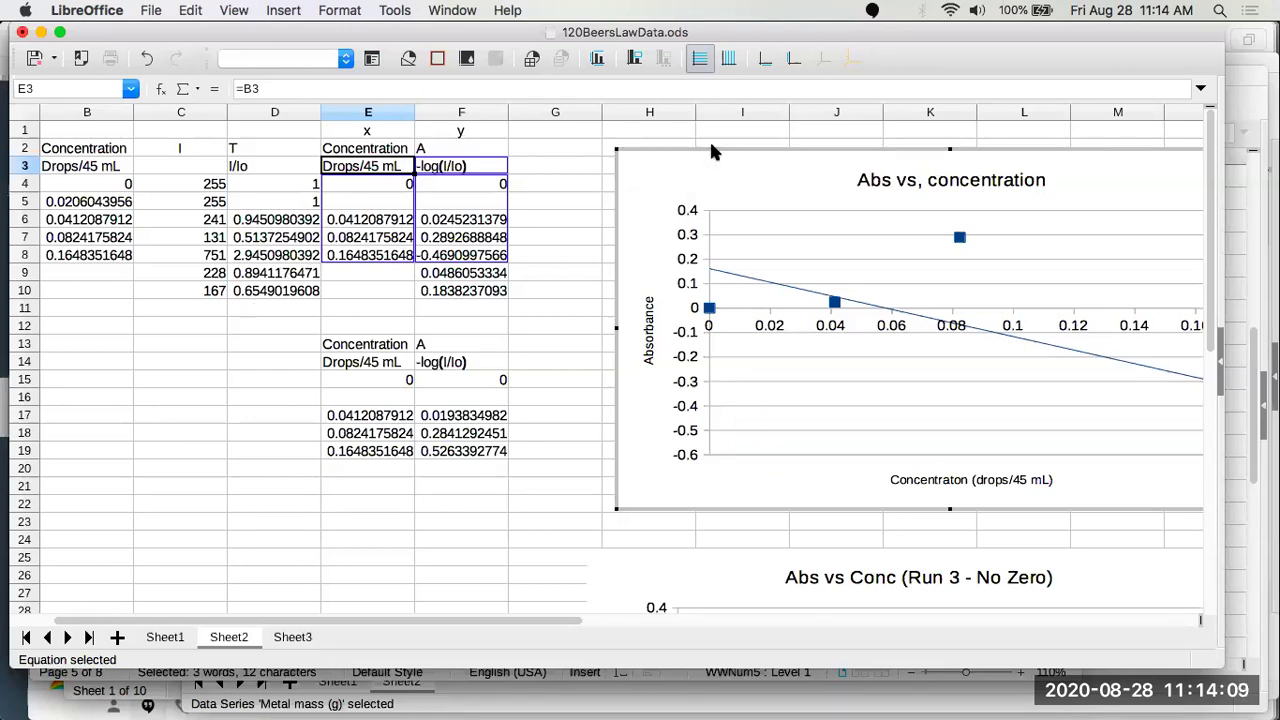
{"action": "left_click", "coordinate": [205, 257]}
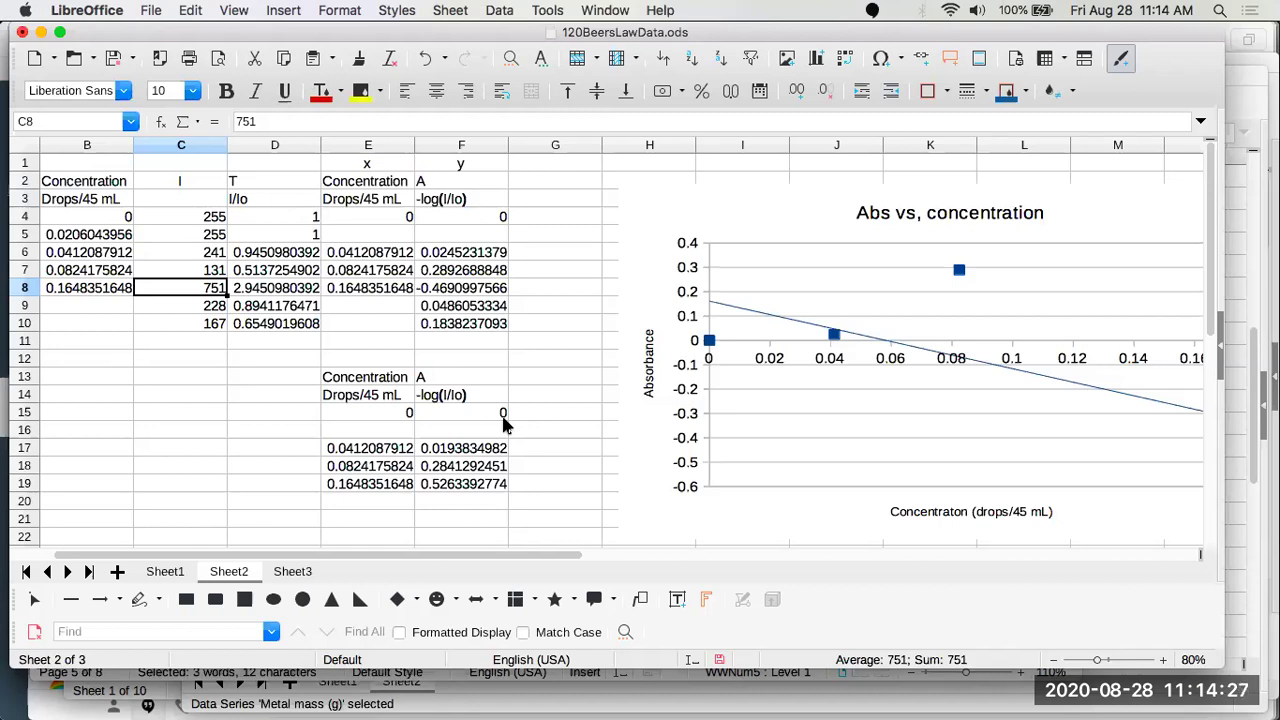
{"action": "scroll", "coordinate": [218, 452], "scroll_direction": "left", "scroll_amount": 1}
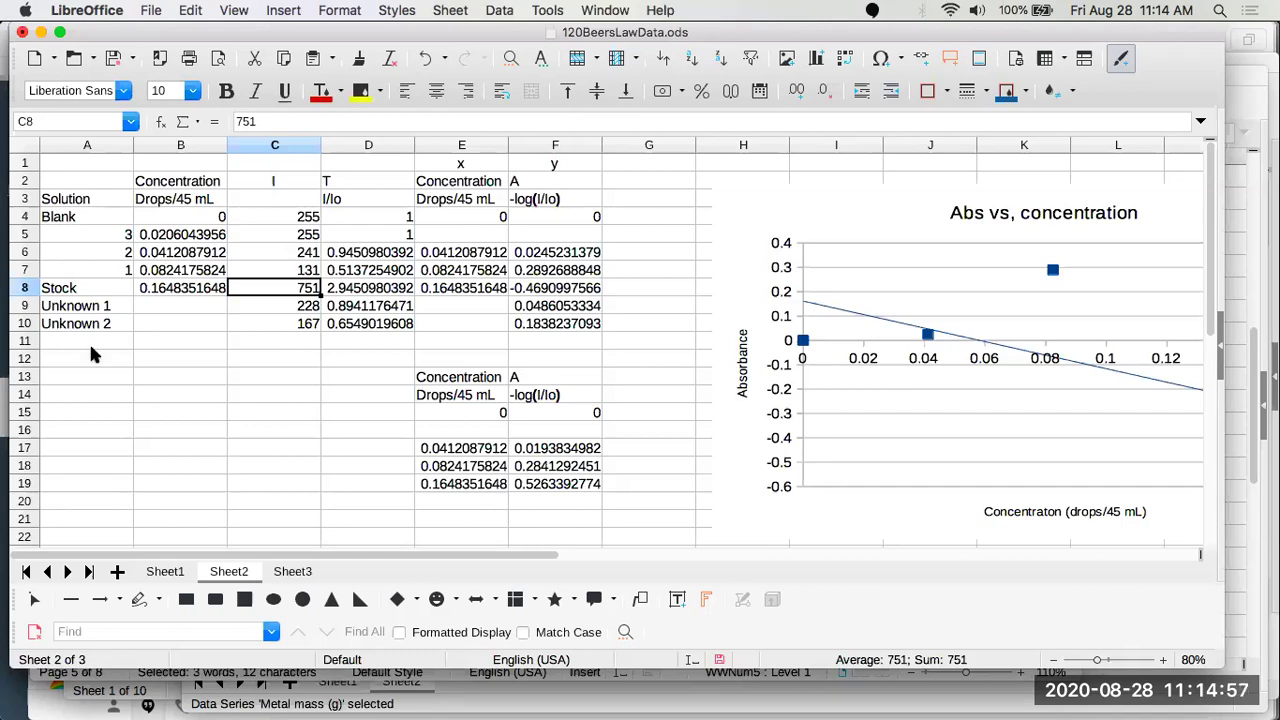
Change the Stock intensity in C8 from 751 to 75 and check the updated chart
{"action": "left_click", "coordinate": [268, 122]}
{"action": "key", "text": "BackSpace"}
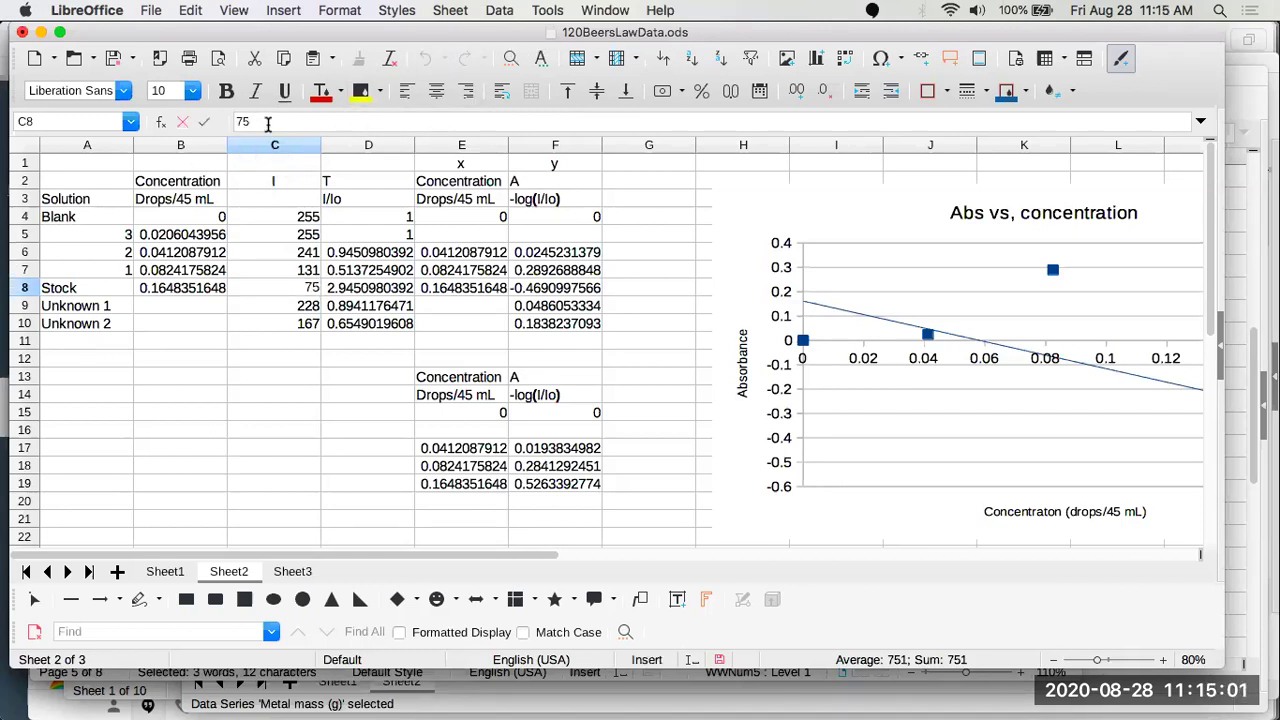
{"action": "key", "text": "Return"}
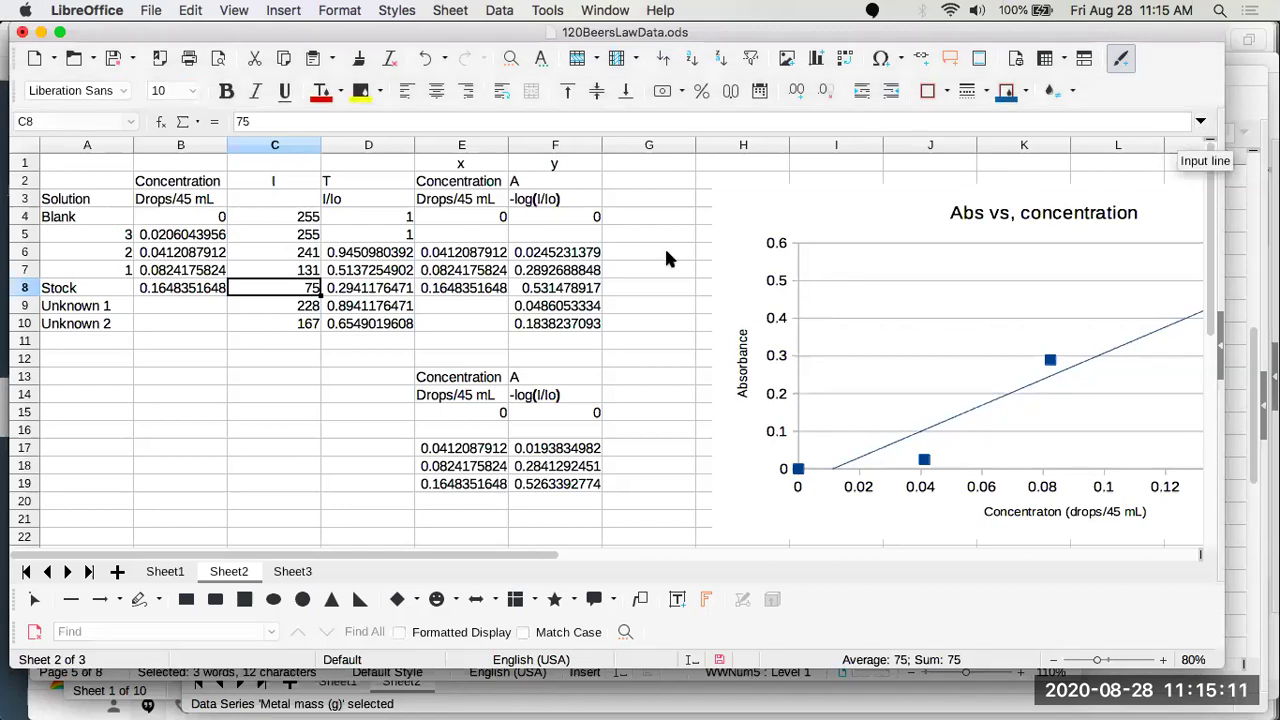
{"action": "scroll", "coordinate": [1052, 261], "scroll_direction": "right", "scroll_amount": 5}
{"action": "scroll", "coordinate": [1054, 267], "scroll_direction": "left", "scroll_amount": 4}
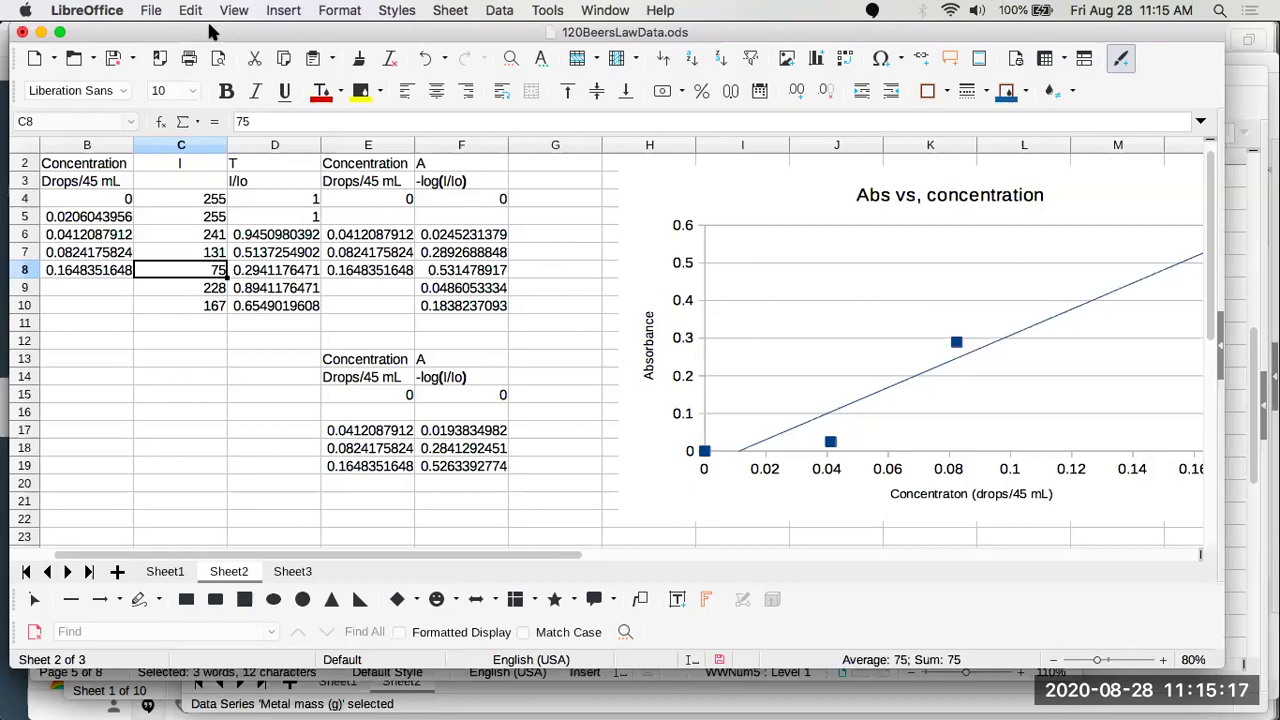
{"action": "scroll", "coordinate": [995, 388], "scroll_direction": "right", "scroll_amount": 4}
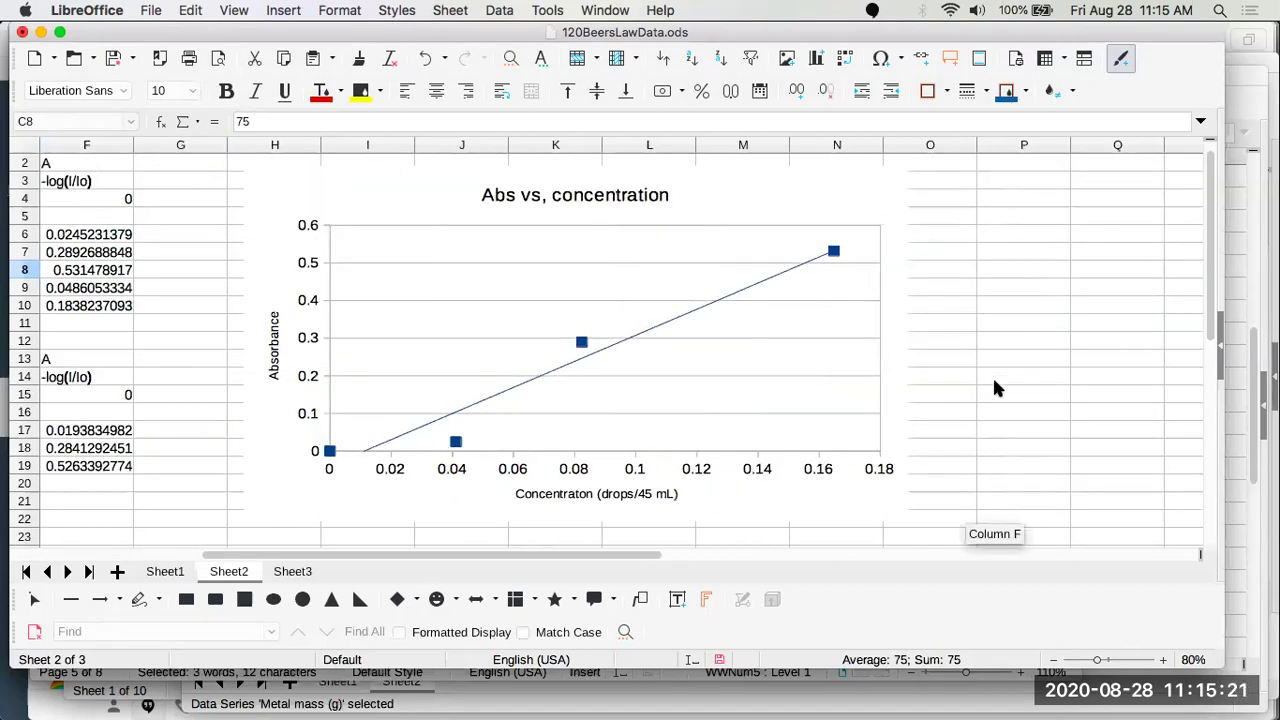
{"action": "scroll", "coordinate": [995, 388], "scroll_direction": "left", "scroll_amount": 3}
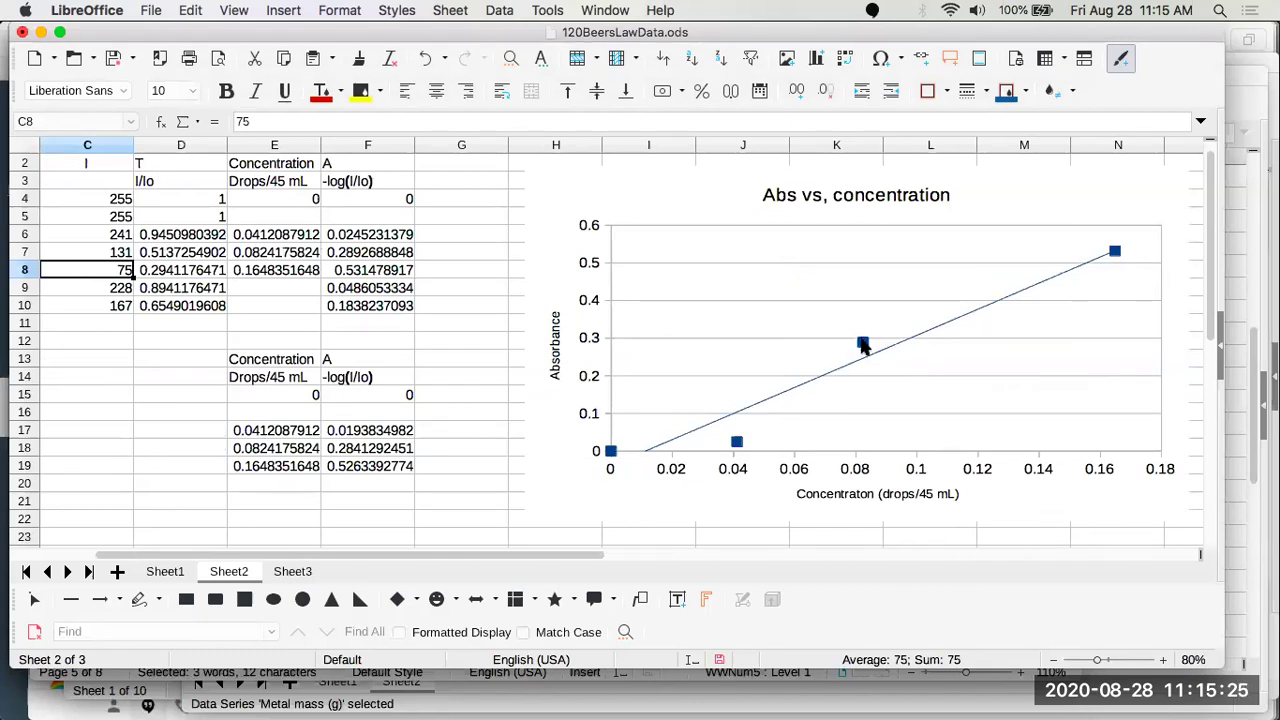
Copy the old 'Abs vs, concentration' chart, then delete it from Sheet2
{"action": "right_click", "coordinate": [864, 347]}
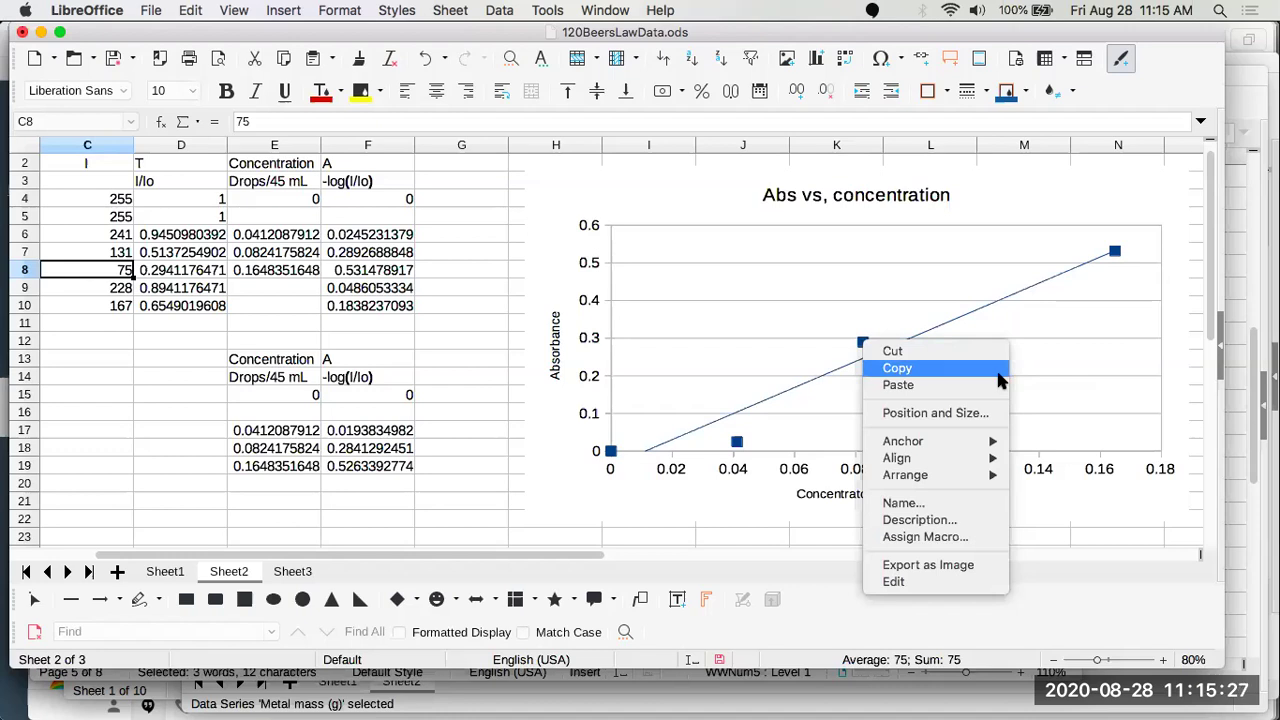
{"action": "left_click", "coordinate": [897, 368]}
{"action": "left_click", "coordinate": [721, 314]}
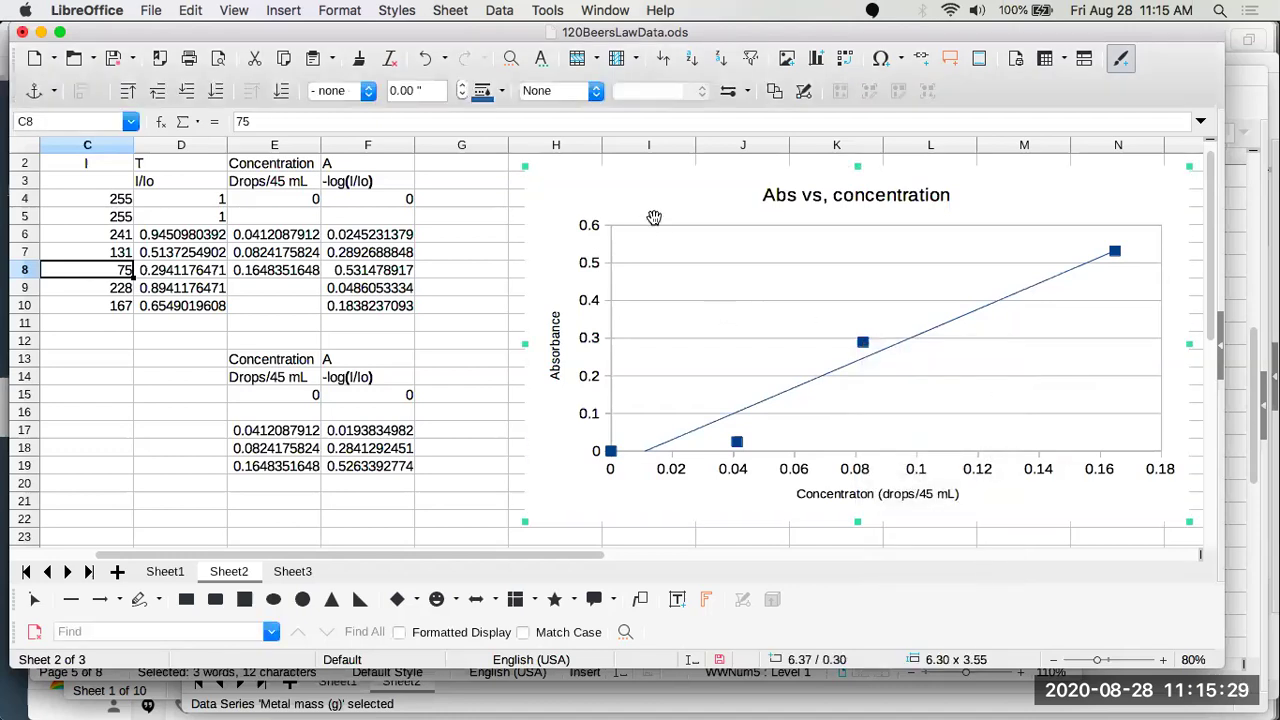
{"action": "key", "text": "Delete"}
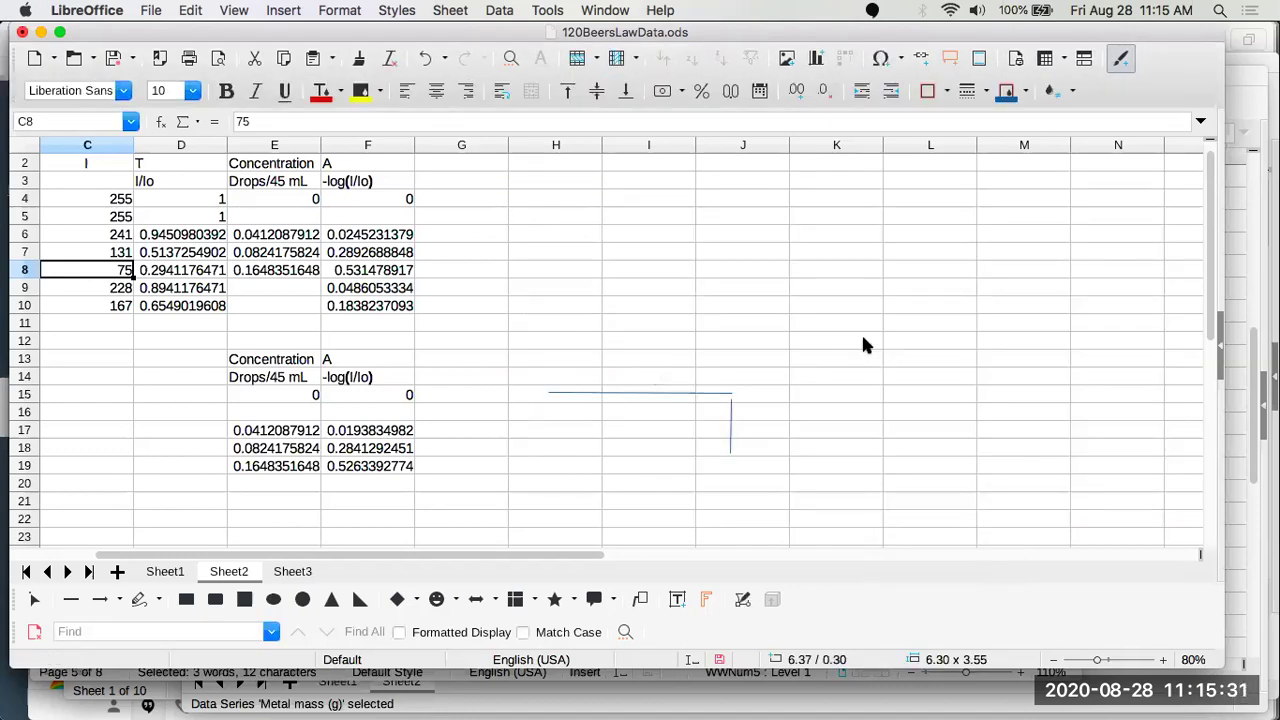
Select the concentration and absorbance data in E3:F8
{"action": "scroll", "coordinate": [861, 332], "scroll_direction": "left", "scroll_amount": 2}
{"action": "scroll", "coordinate": [861, 332], "scroll_direction": "up", "scroll_amount": 1}
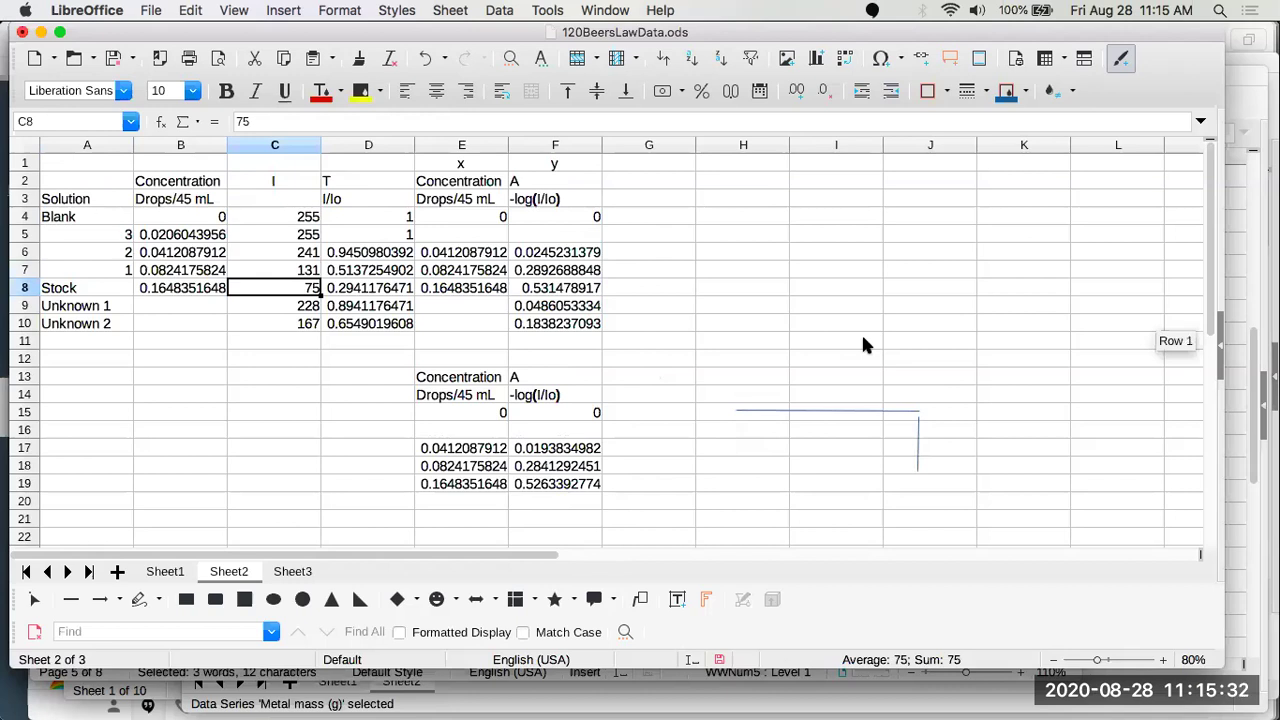
{"action": "left_click", "coordinate": [470, 200]}
{"action": "left_click_drag", "start_coordinate": [470, 200], "coordinate": [548, 290]}
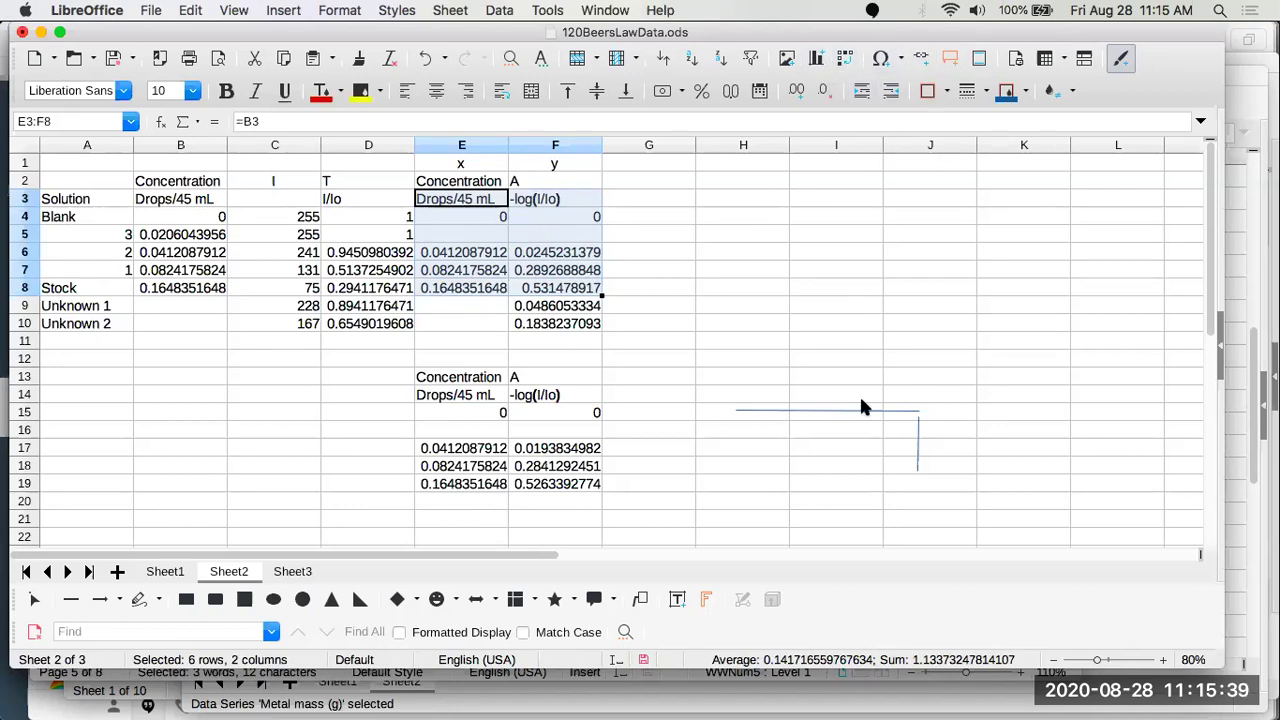
{"action": "scroll", "coordinate": [859, 394], "scroll_direction": "right", "scroll_amount": 5}
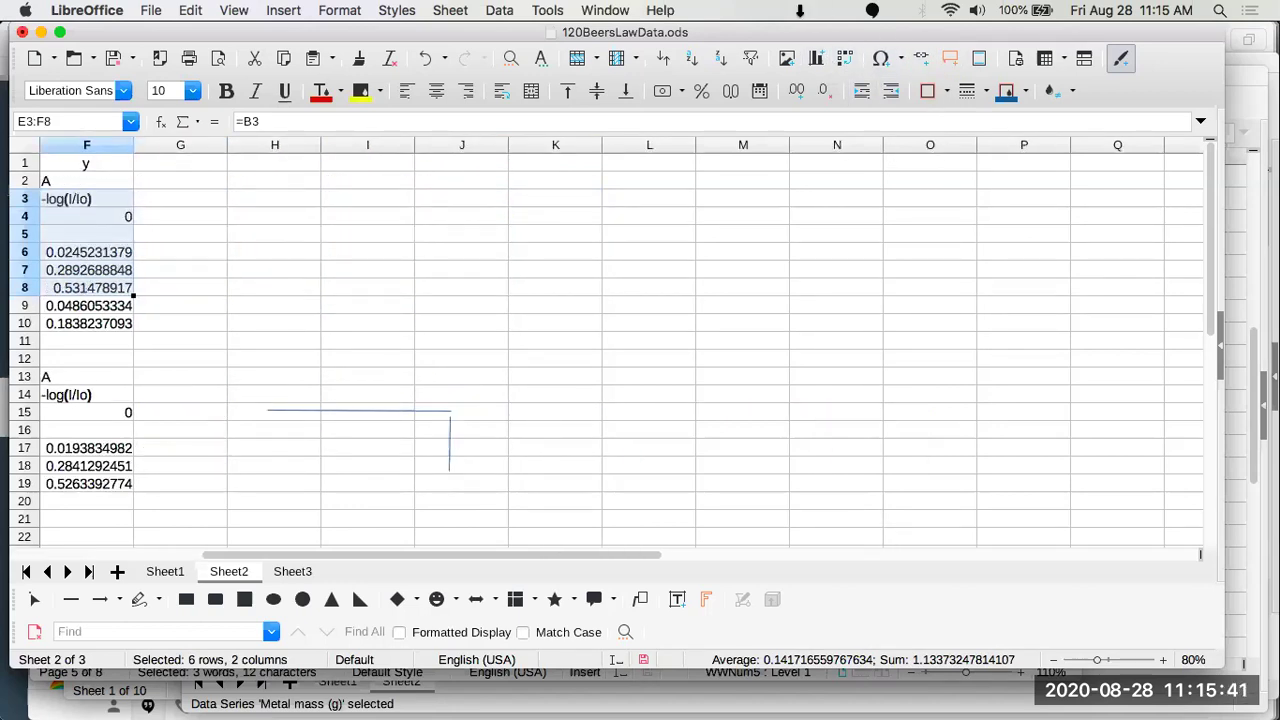
Start a new chart from the selection as an XY (Scatter) with the legend hidden
{"action": "left_click", "coordinate": [816, 58]}
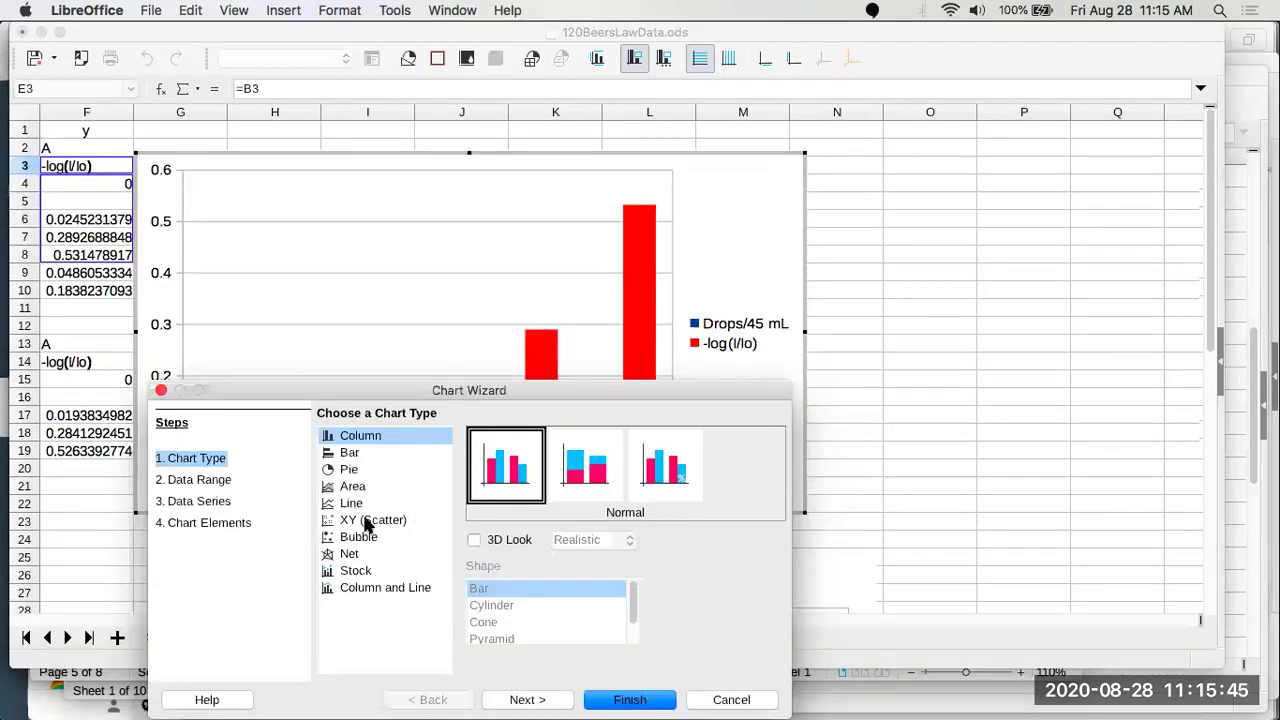
{"action": "left_click", "coordinate": [366, 520]}
{"action": "left_click", "coordinate": [212, 527]}
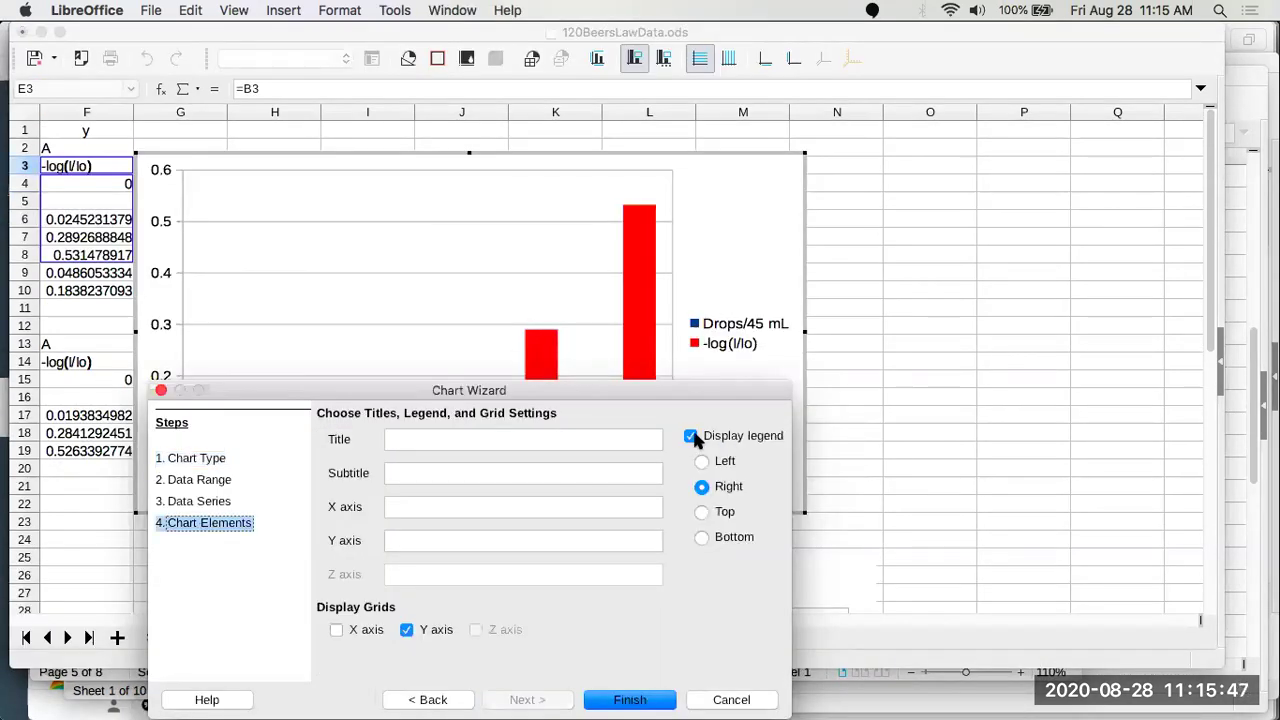
{"action": "left_click", "coordinate": [690, 436]}
Title the chart 'Abs vs Conc', with X axis 'Conc (drops/45 mL)' and Y axis 'Absorbance'
{"action": "left_click", "coordinate": [412, 437]}
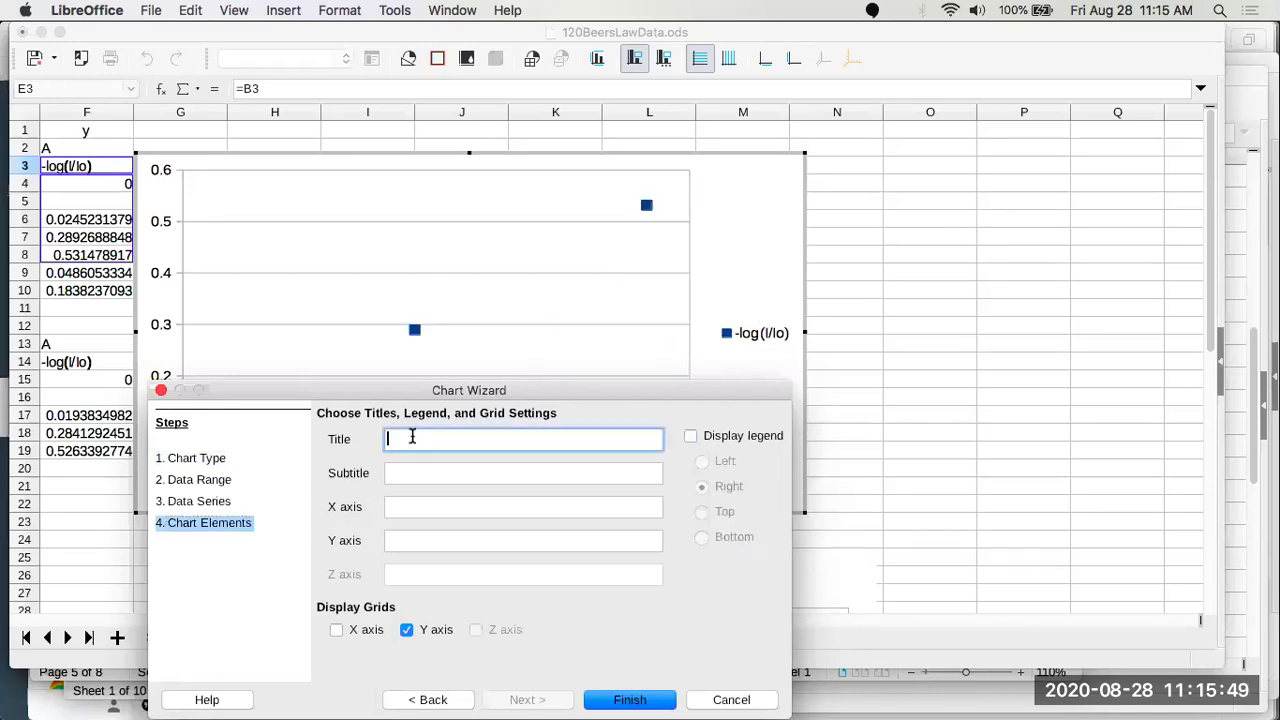
{"action": "type", "text": "Ab"}
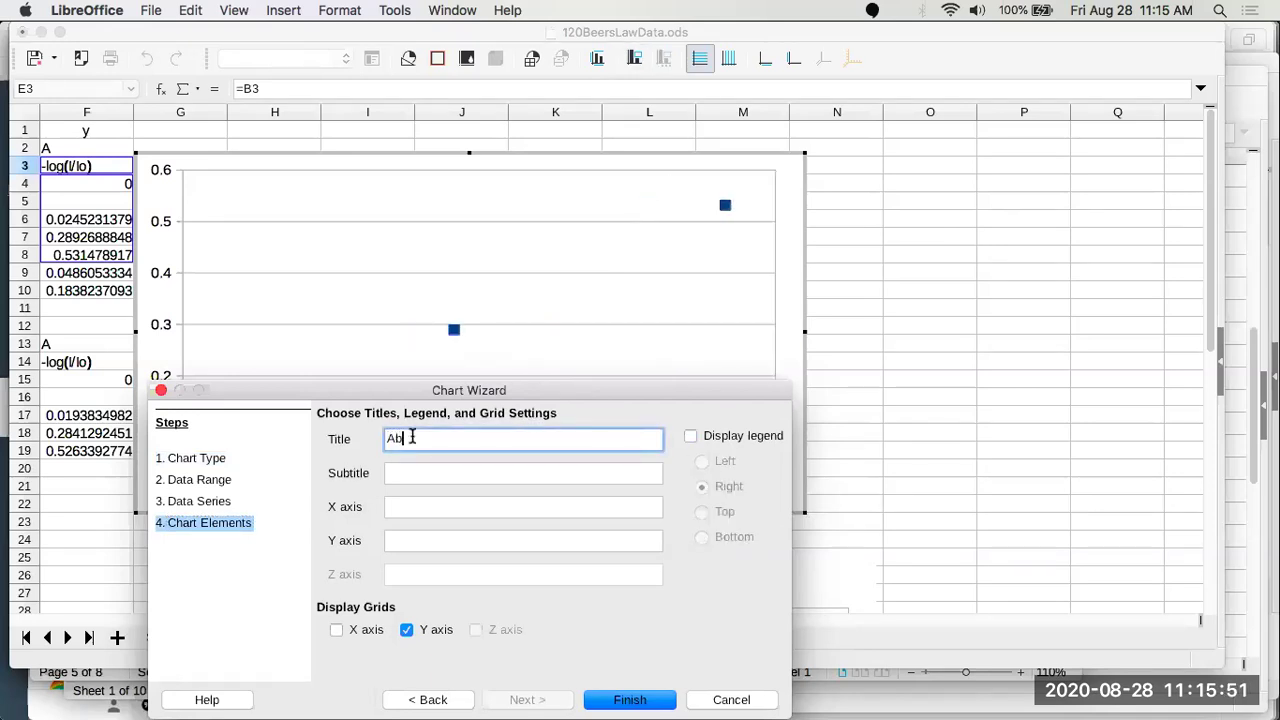
{"action": "type", "text": "s vs Conc"}
{"action": "left_click", "coordinate": [425, 507]}
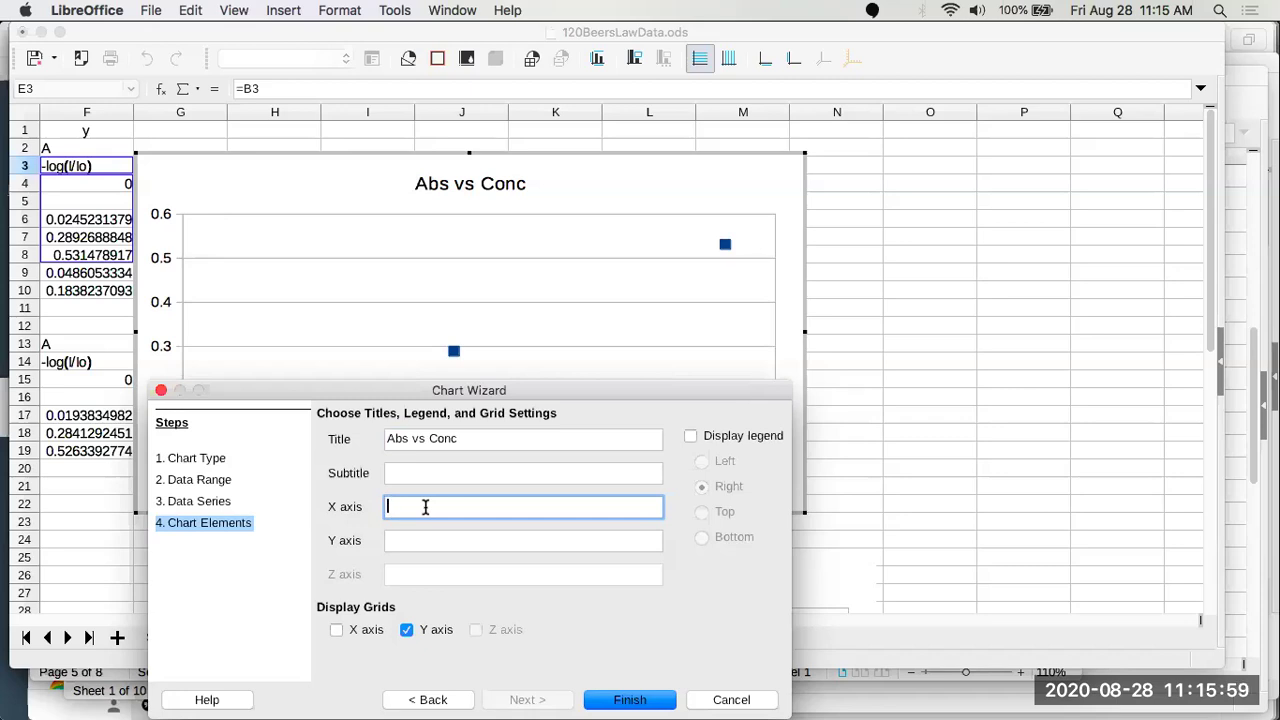
{"action": "type", "text": "Conc ("}
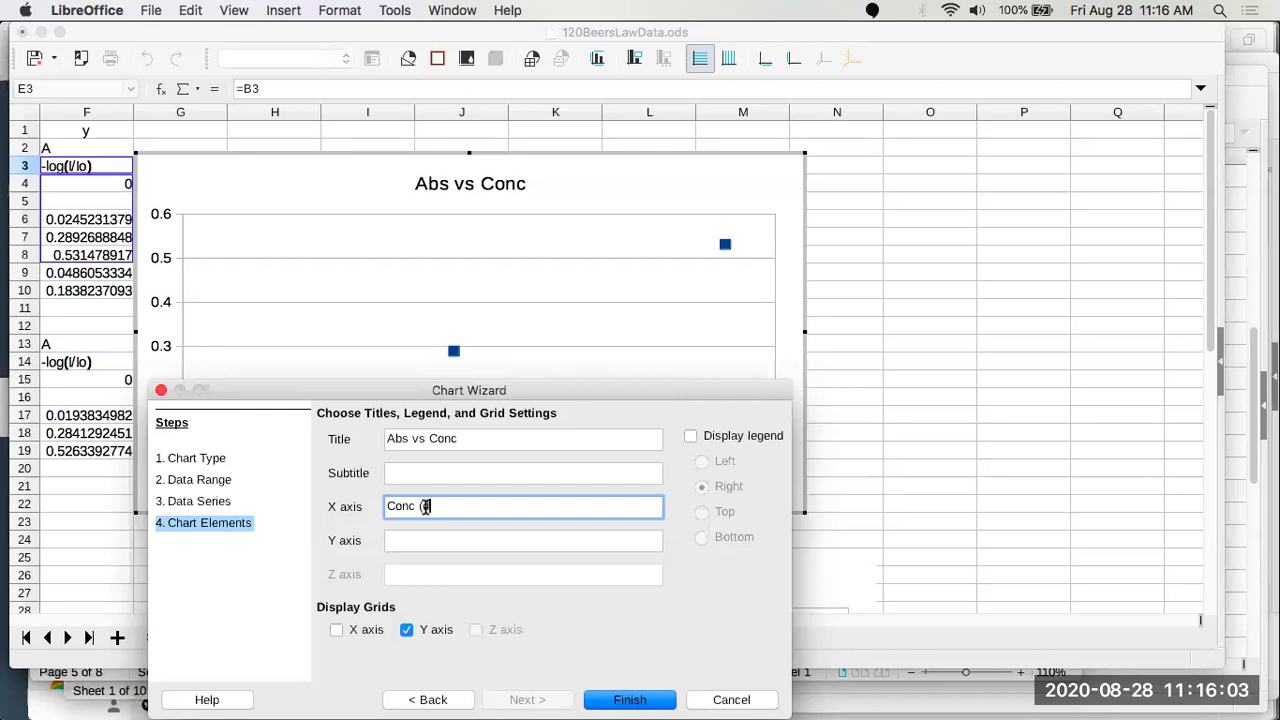
{"action": "type", "text": "Mrops/45 mL)"}
{"action": "left_click", "coordinate": [414, 540]}
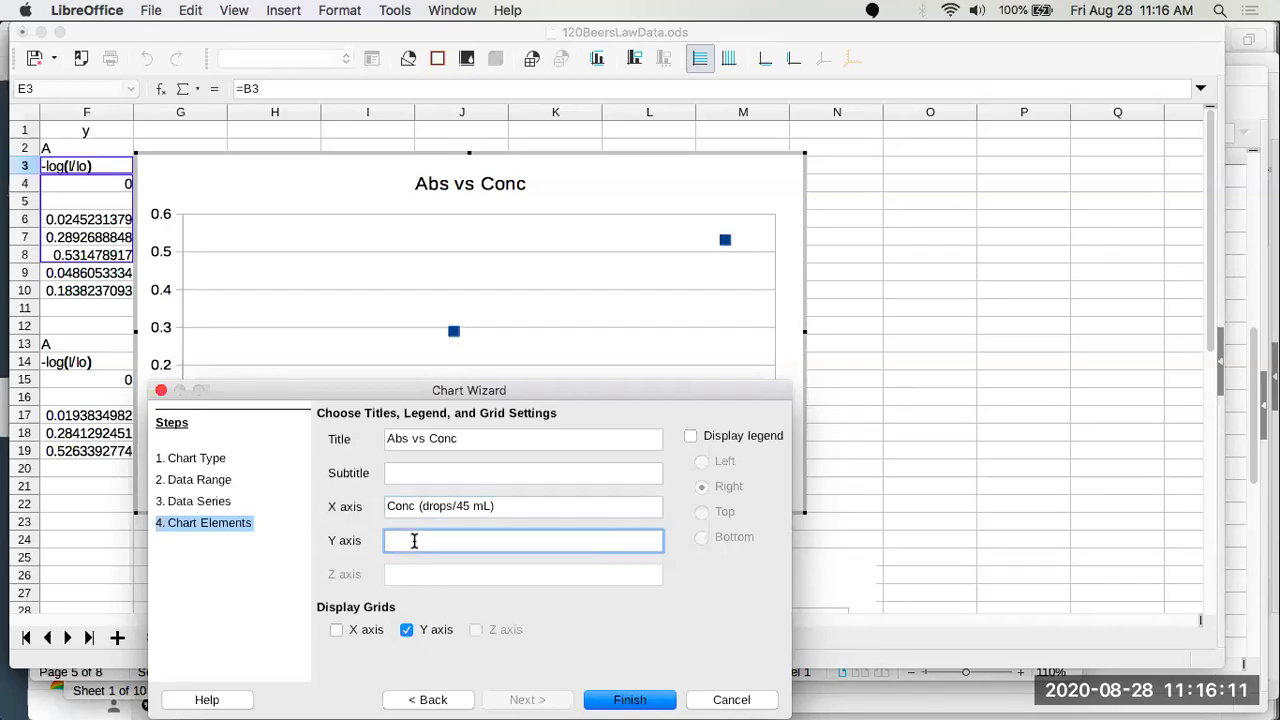
{"action": "type", "text": "Absorbance"}
Finish the chart, move it right, and add a linear trendline displaying equation and R²
{"action": "left_click", "coordinate": [613, 700]}
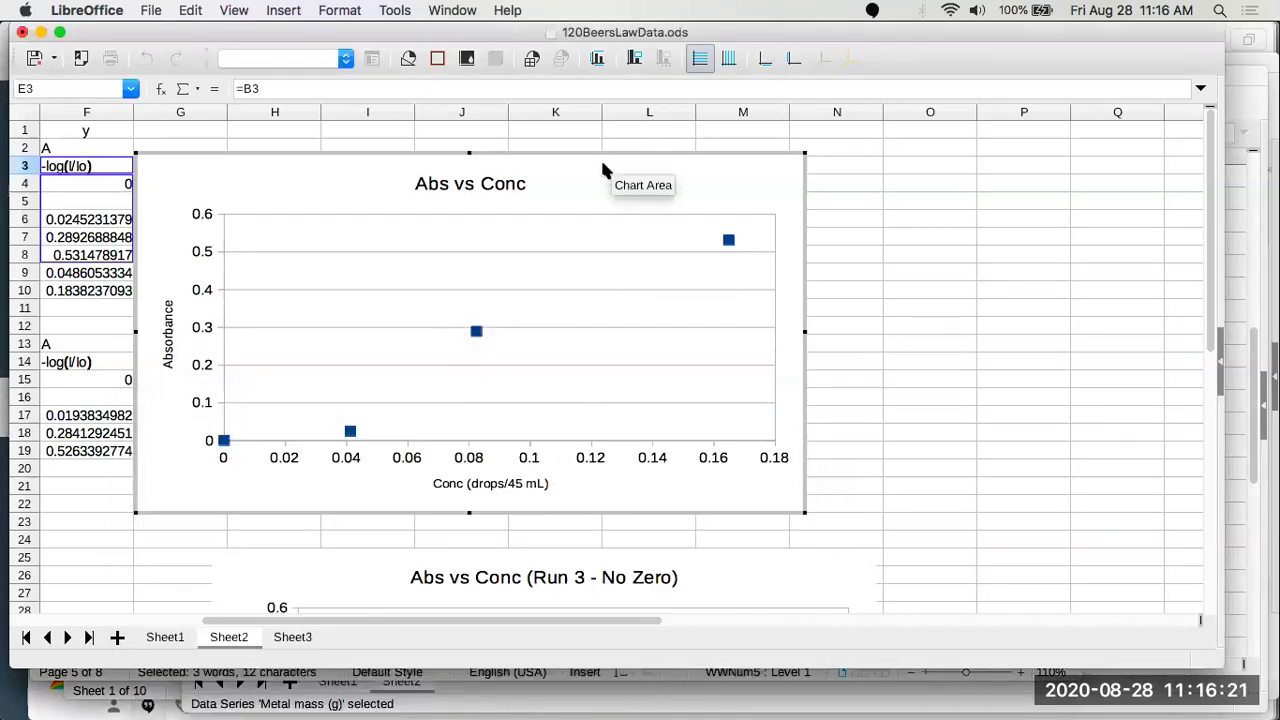
{"action": "left_click_drag", "start_coordinate": [611, 153], "coordinate": [698, 150]}
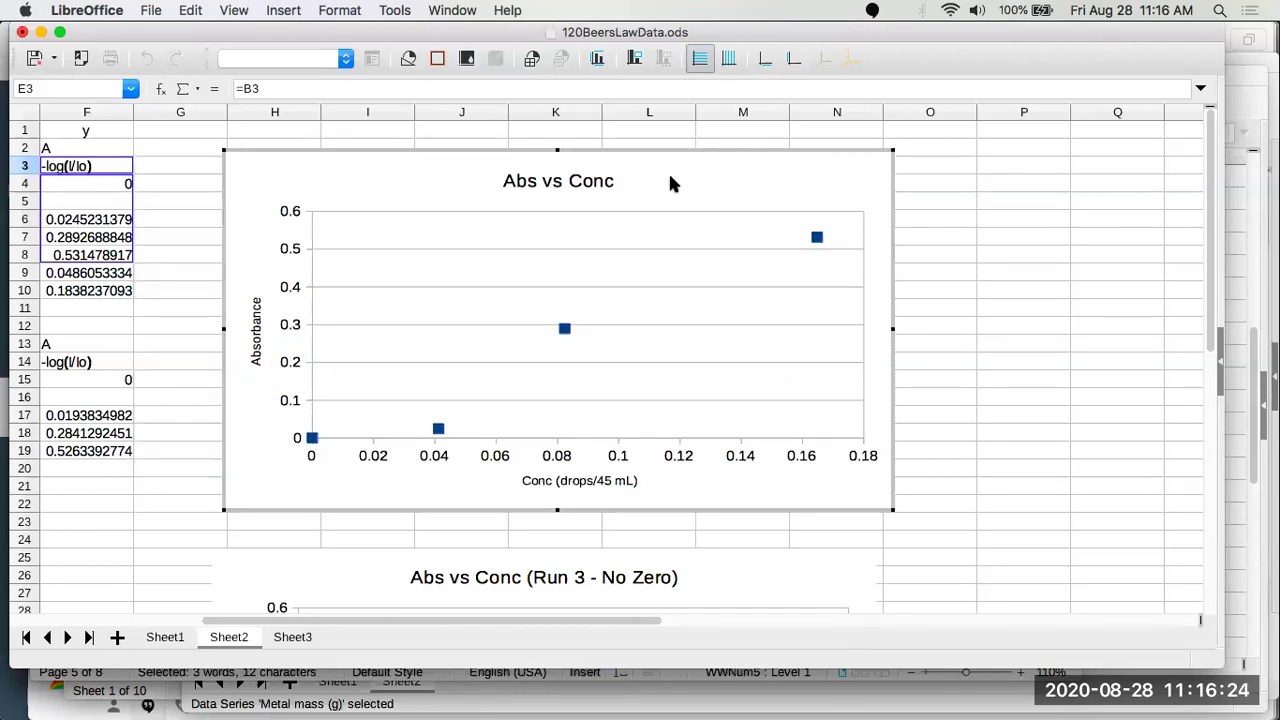
{"action": "right_click", "coordinate": [565, 335]}
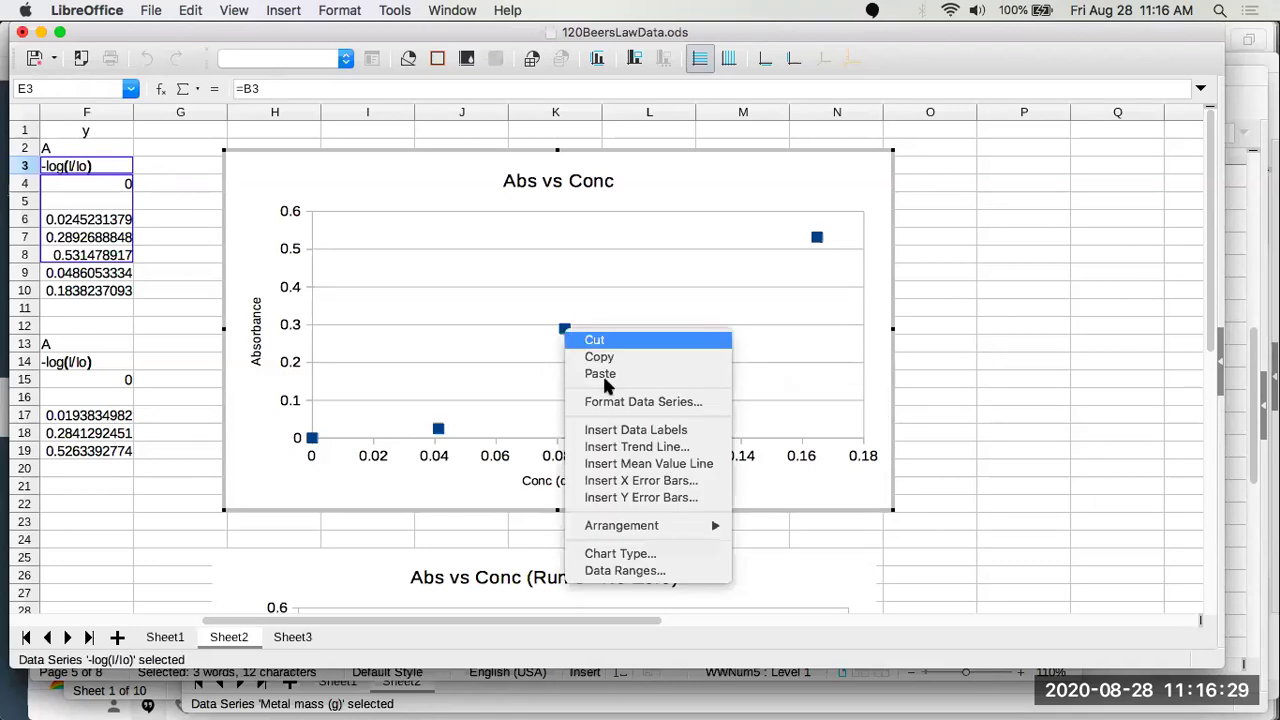
{"action": "left_click", "coordinate": [631, 448]}
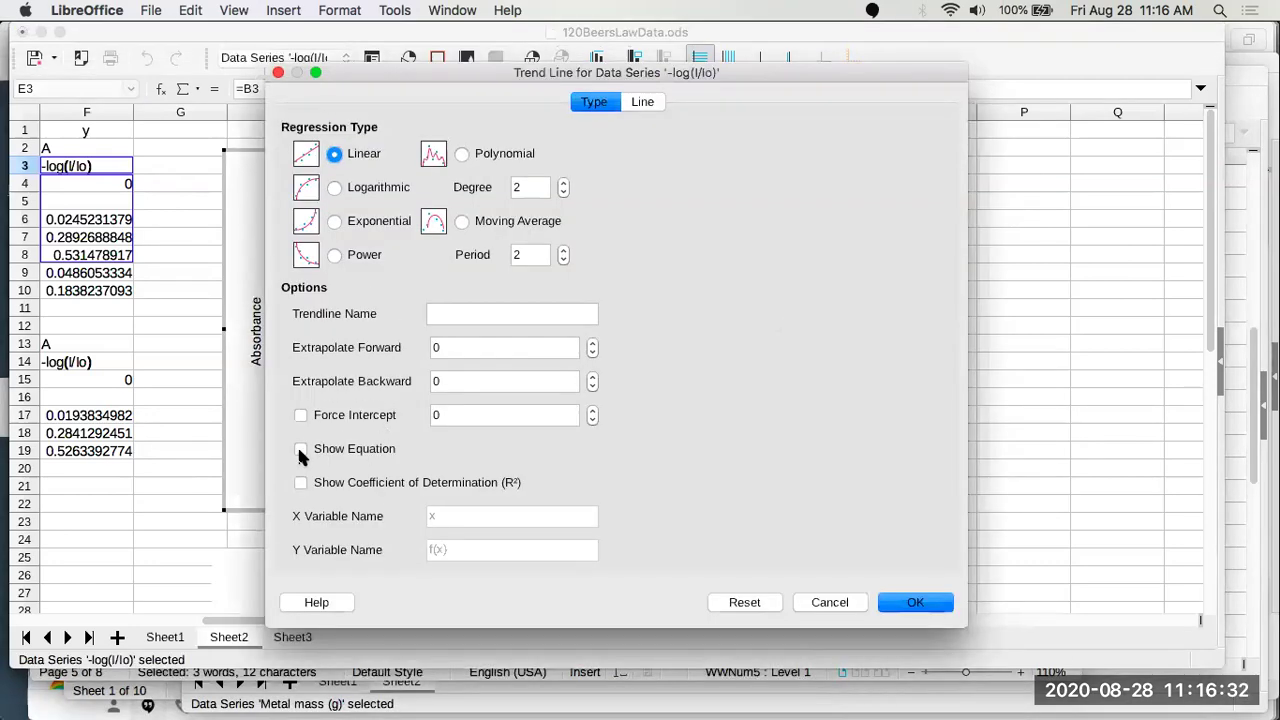
{"action": "left_click", "coordinate": [300, 451]}
{"action": "left_click", "coordinate": [300, 483]}
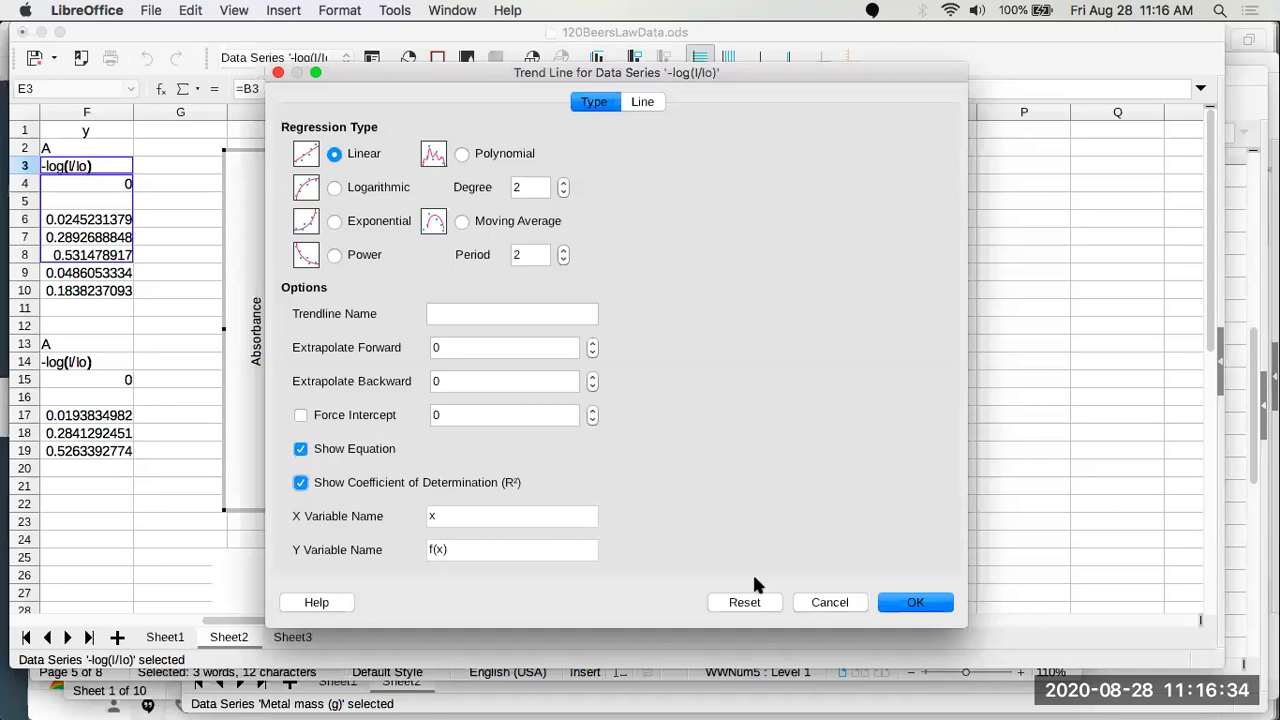
{"action": "left_click", "coordinate": [910, 602]}
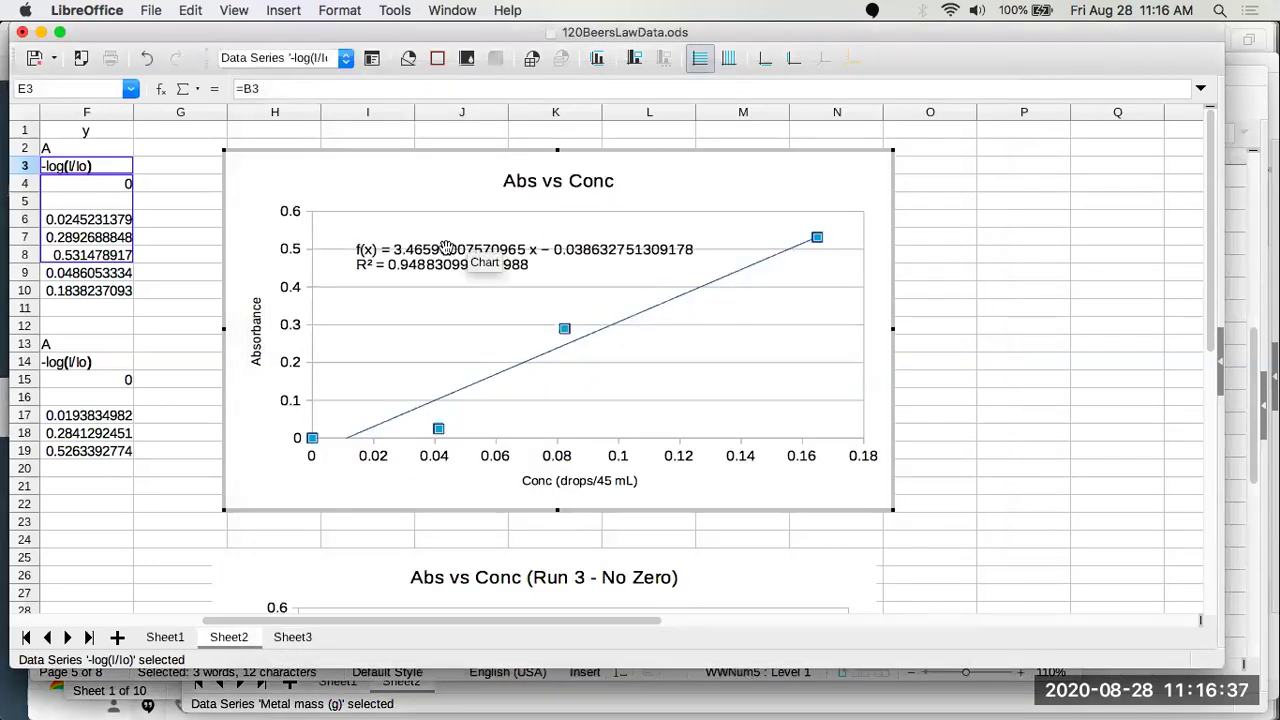
Drag the trendline equation and R² label up and to the left within the plot
{"action": "left_click", "coordinate": [437, 251]}
{"action": "left_click_drag", "start_coordinate": [437, 251], "coordinate": [418, 224]}
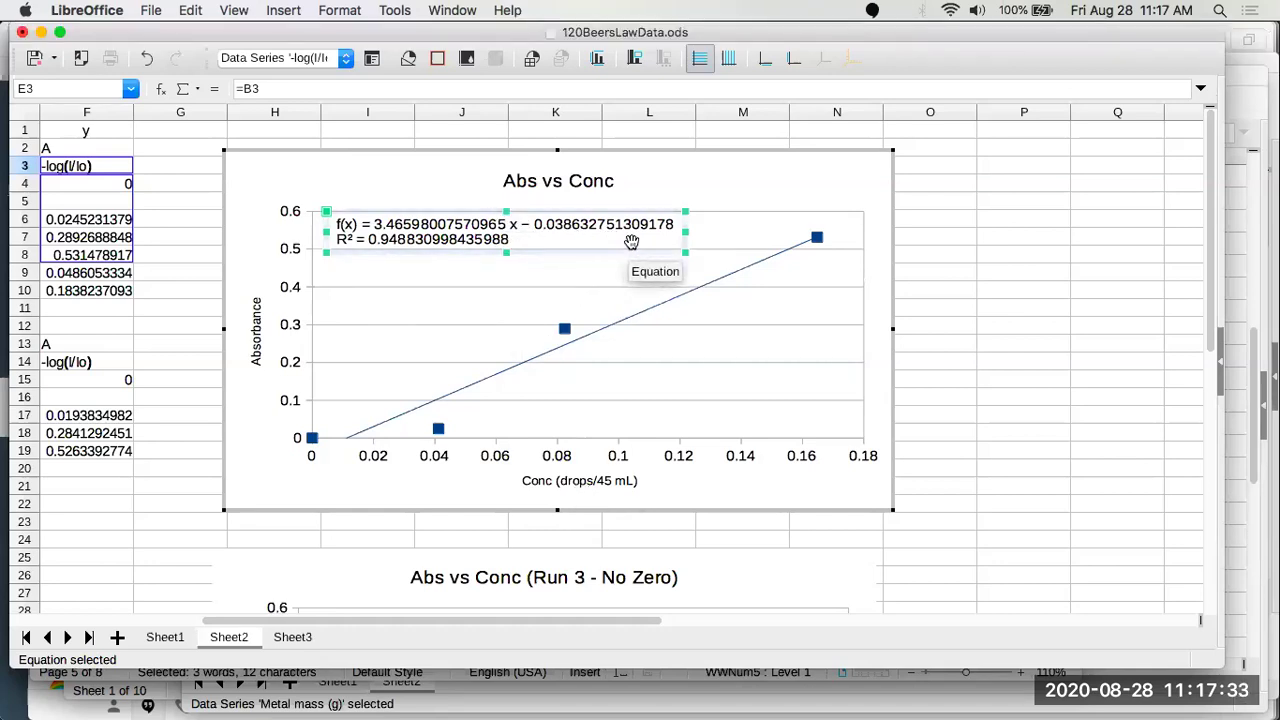
Exit chart edit mode so the finished 'Abs vs Conc' chart sits back on Sheet2
{"action": "left_click", "coordinate": [771, 184]}
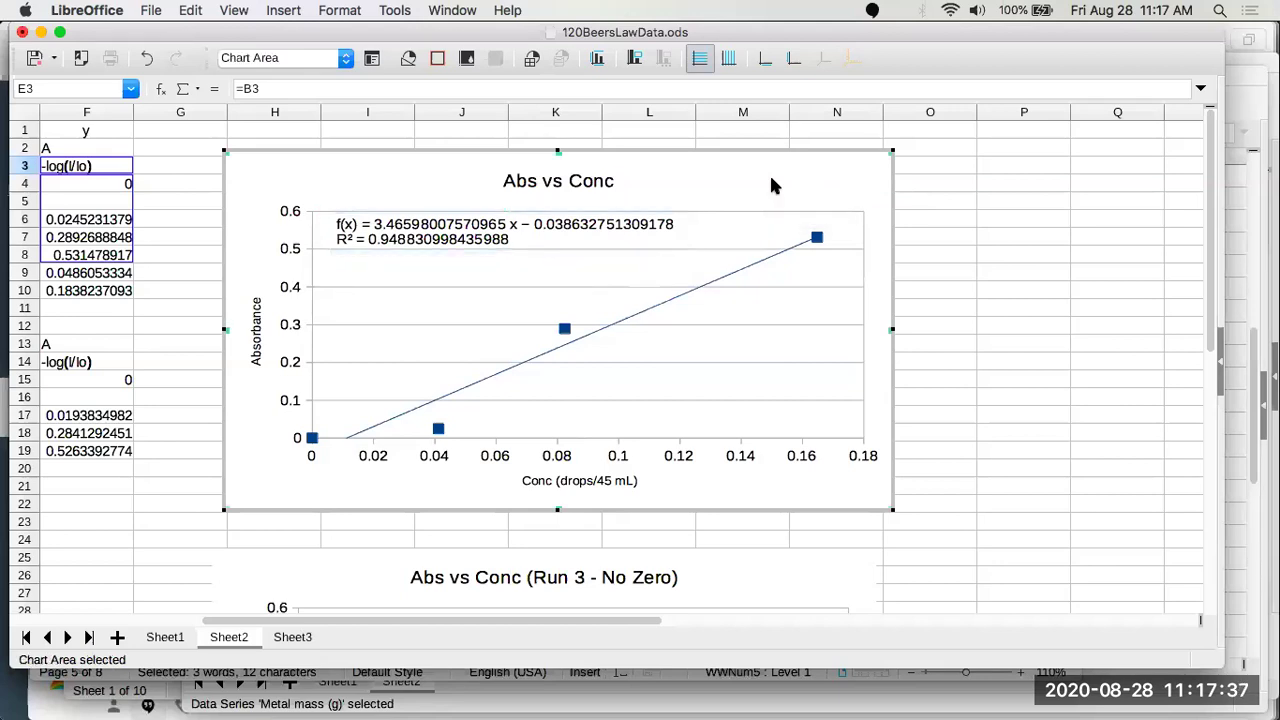
{"action": "right_click", "coordinate": [703, 176]}
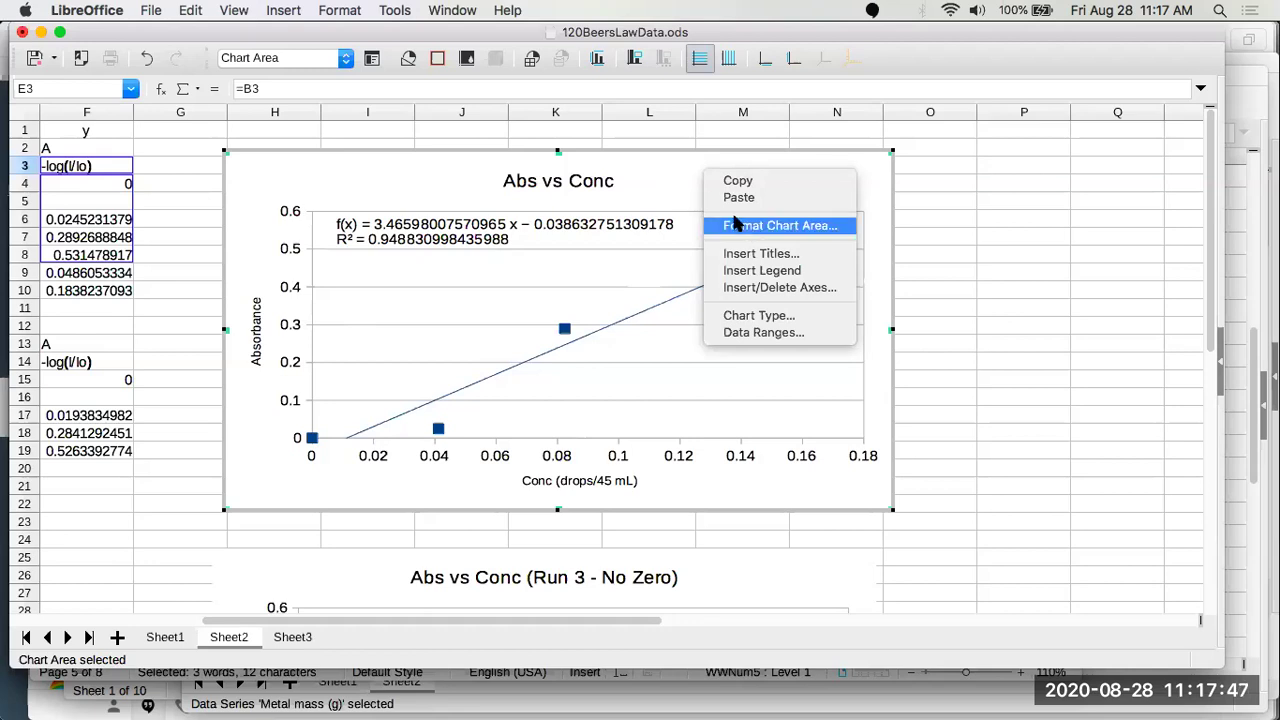
{"action": "left_click", "coordinate": [676, 174]}
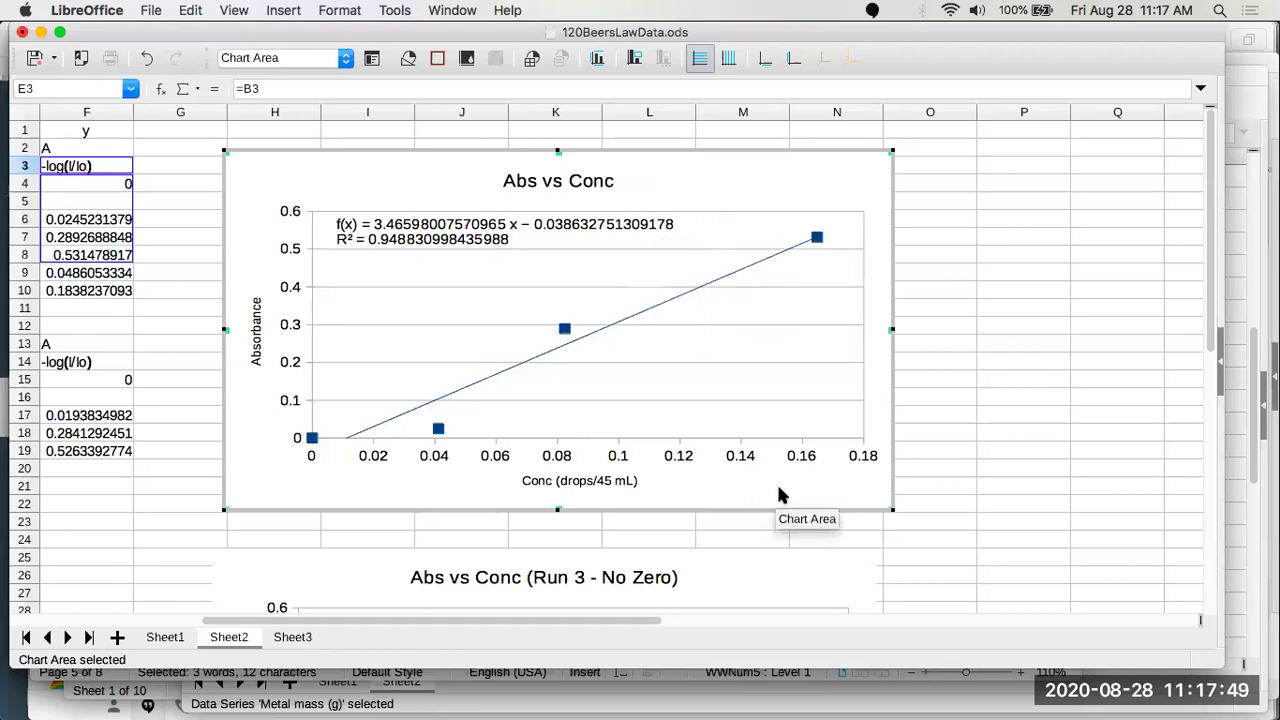
{"action": "right_click", "coordinate": [780, 497]}
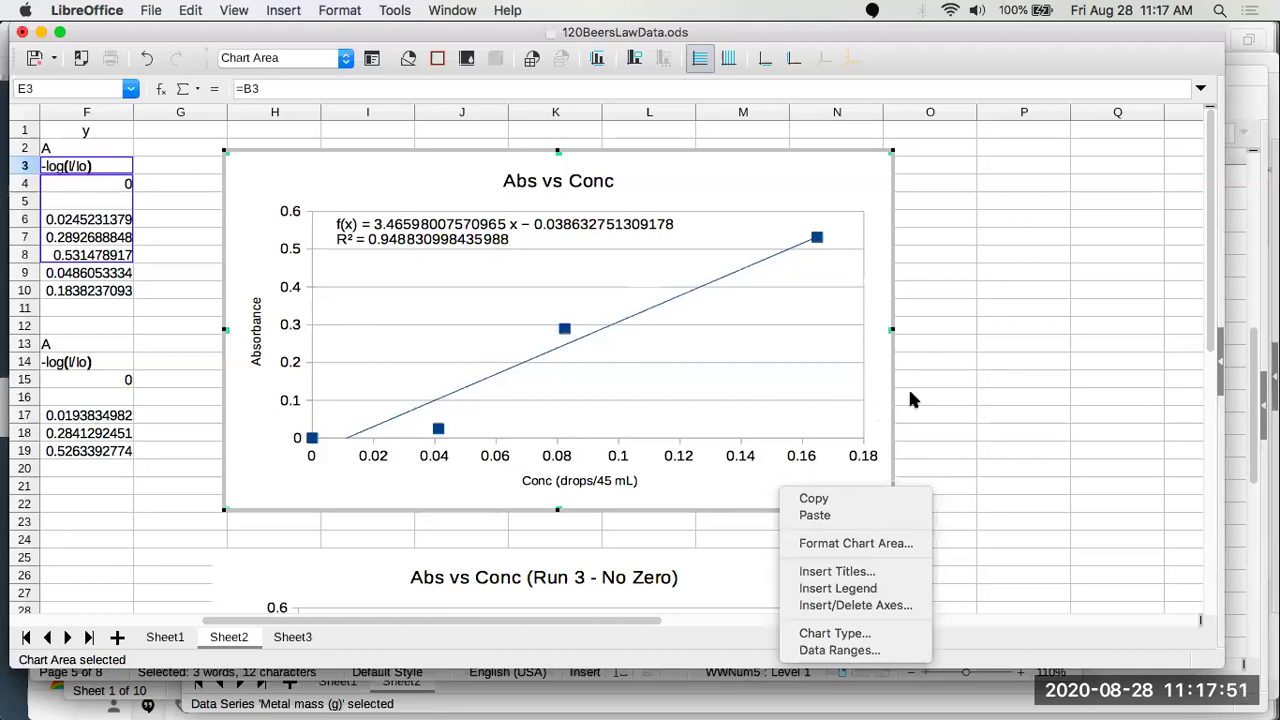
{"action": "left_click", "coordinate": [938, 400]}
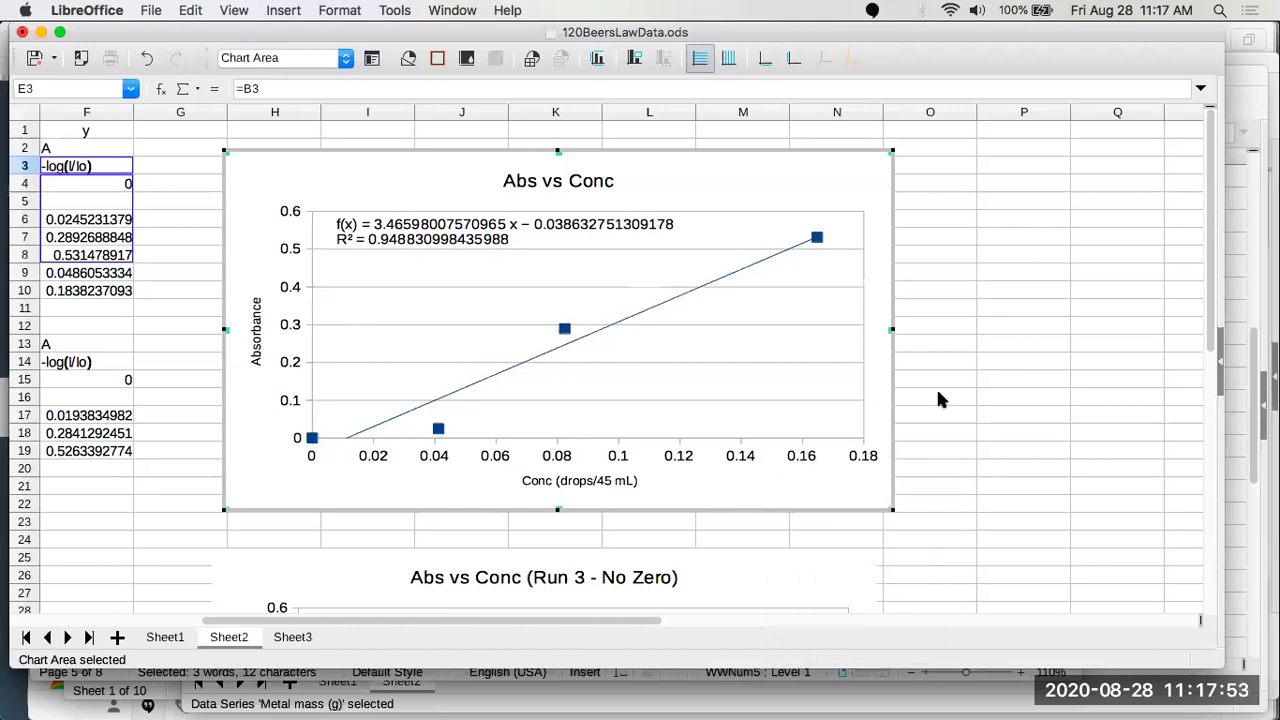
{"action": "left_click", "coordinate": [938, 398]}
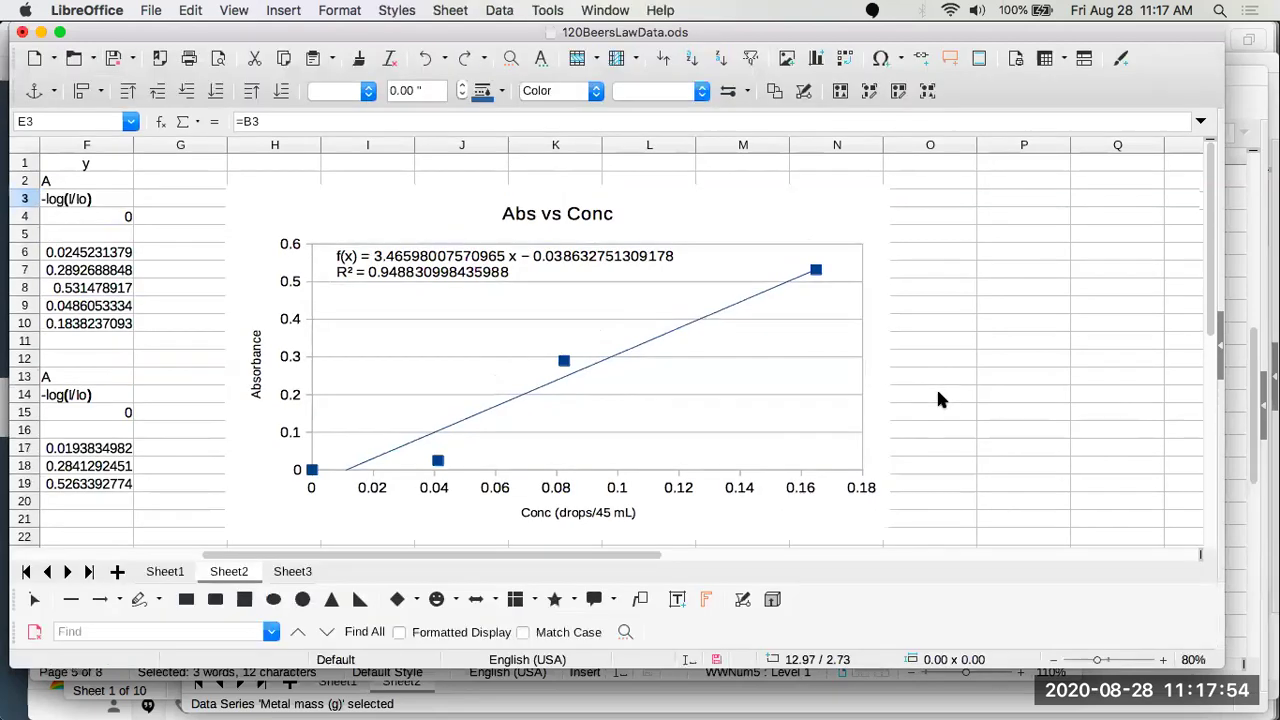
{"action": "right_click", "coordinate": [740, 224]}
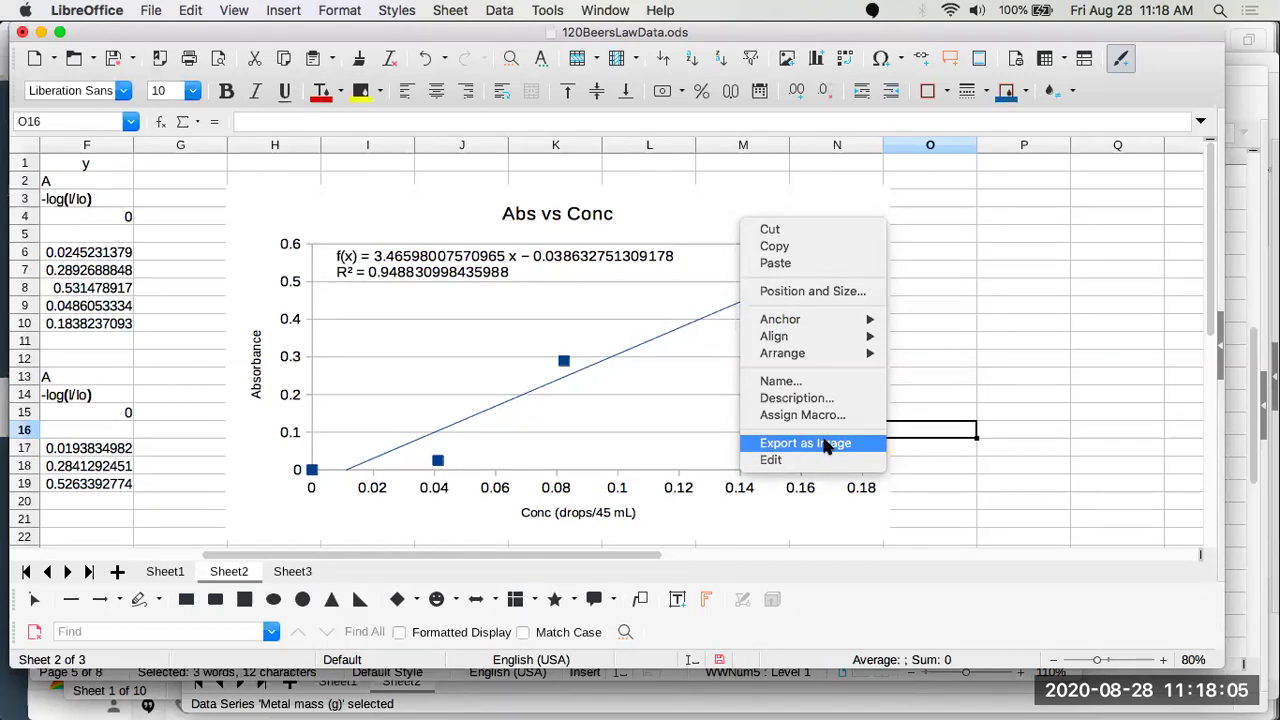
{"action": "left_click", "coordinate": [939, 341]}
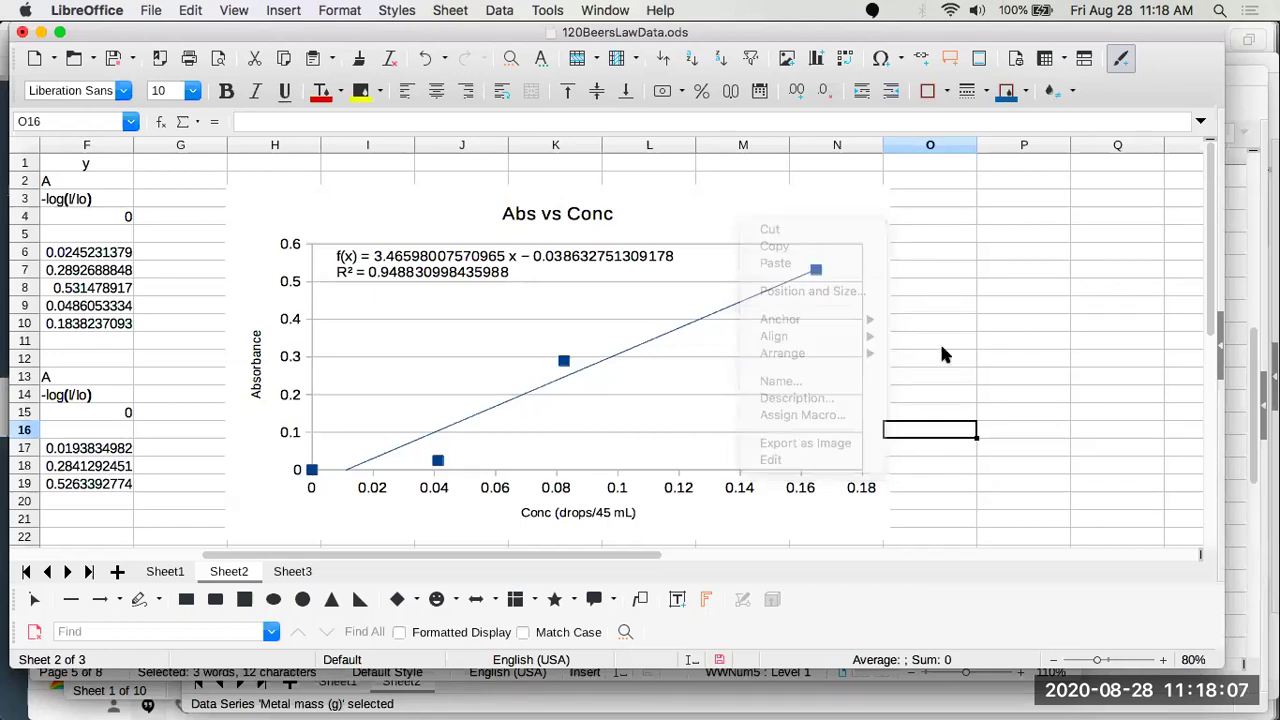
Scroll the sheet left until data columns A through F show beside the chart
{"action": "left_click", "coordinate": [815, 262]}
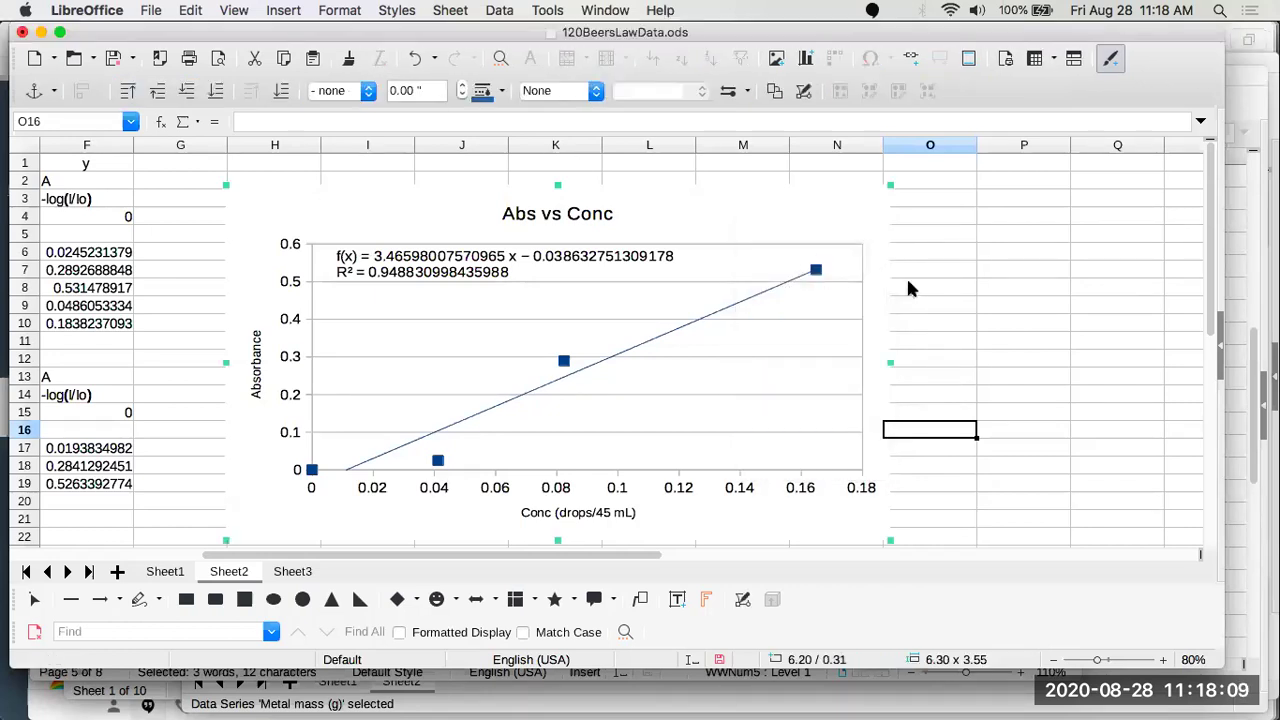
{"action": "scroll", "coordinate": [908, 285], "scroll_direction": "left", "scroll_amount": 3}
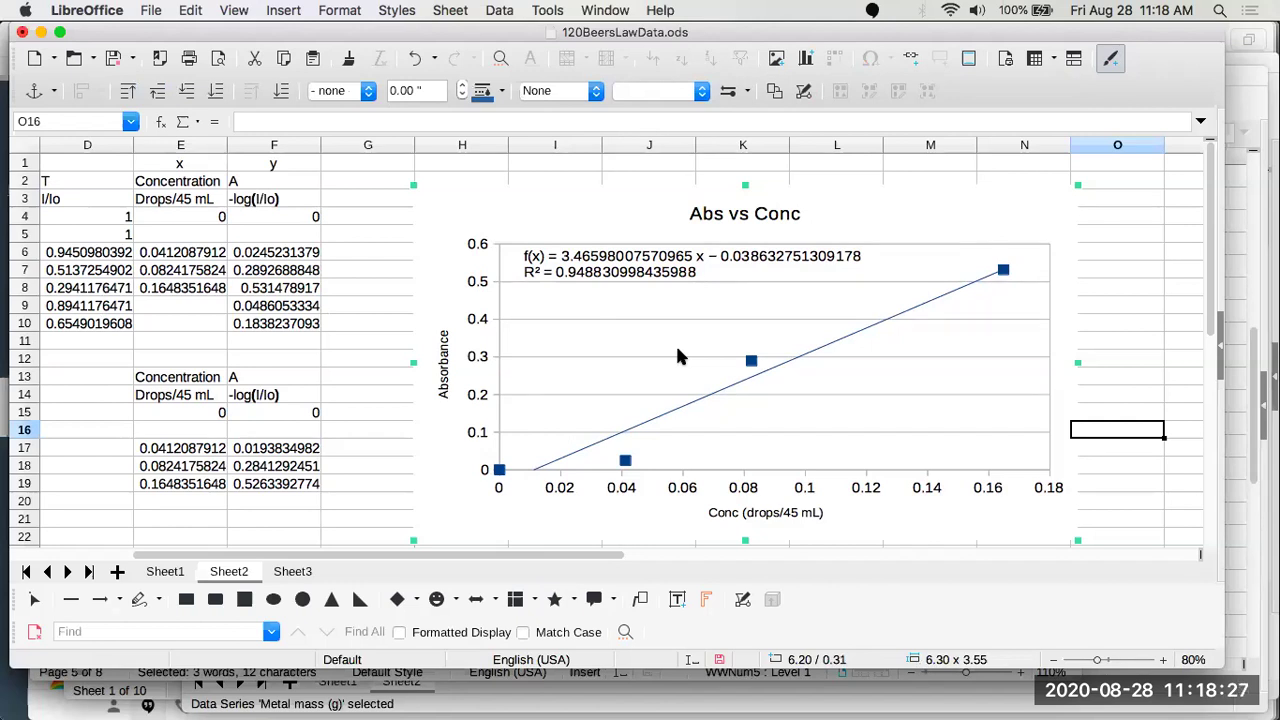
{"action": "scroll", "coordinate": [418, 352], "scroll_direction": "left", "scroll_amount": 3}
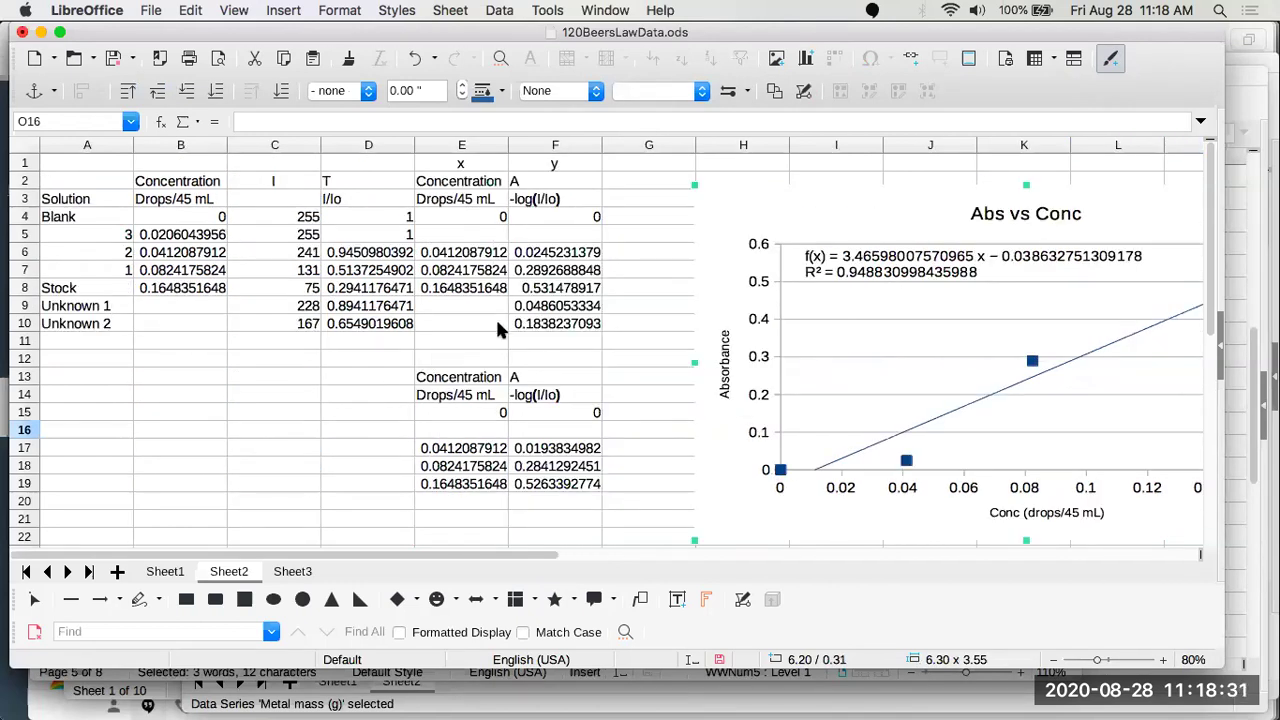
{"action": "left_click", "coordinate": [578, 256]}
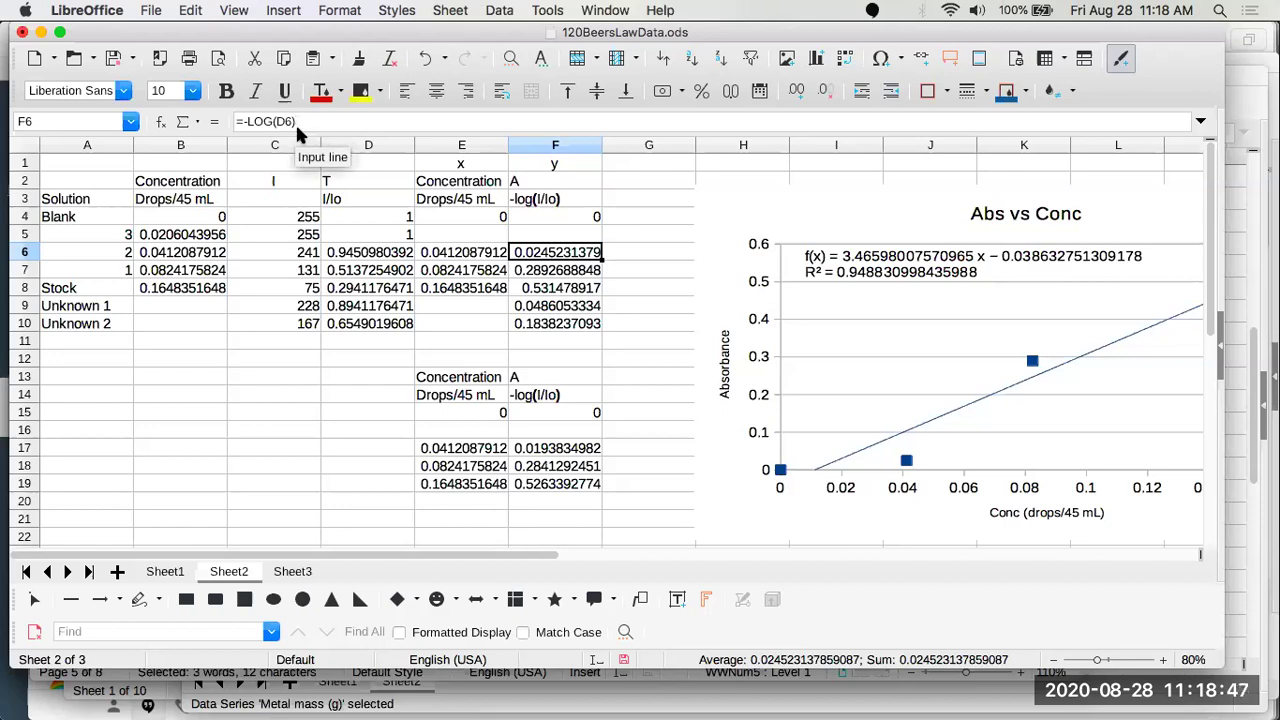
{"action": "left_click", "coordinate": [373, 257]}
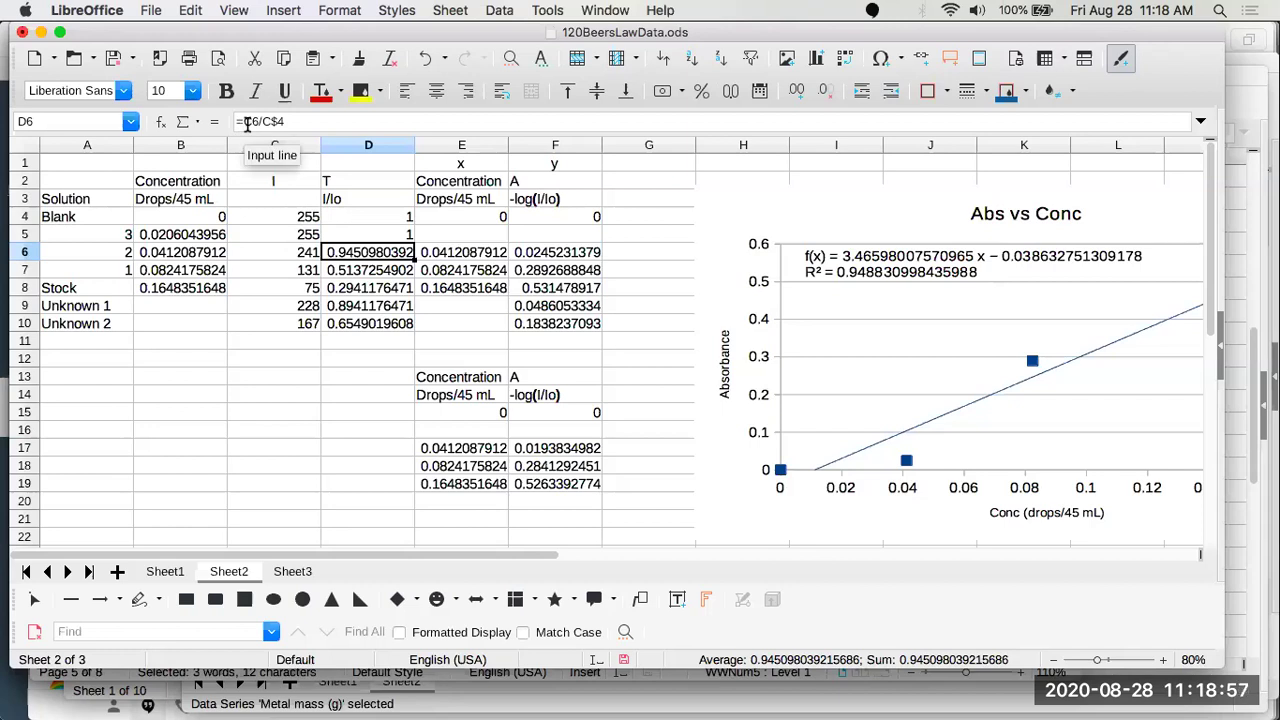
{"action": "left_click", "coordinate": [354, 118]}
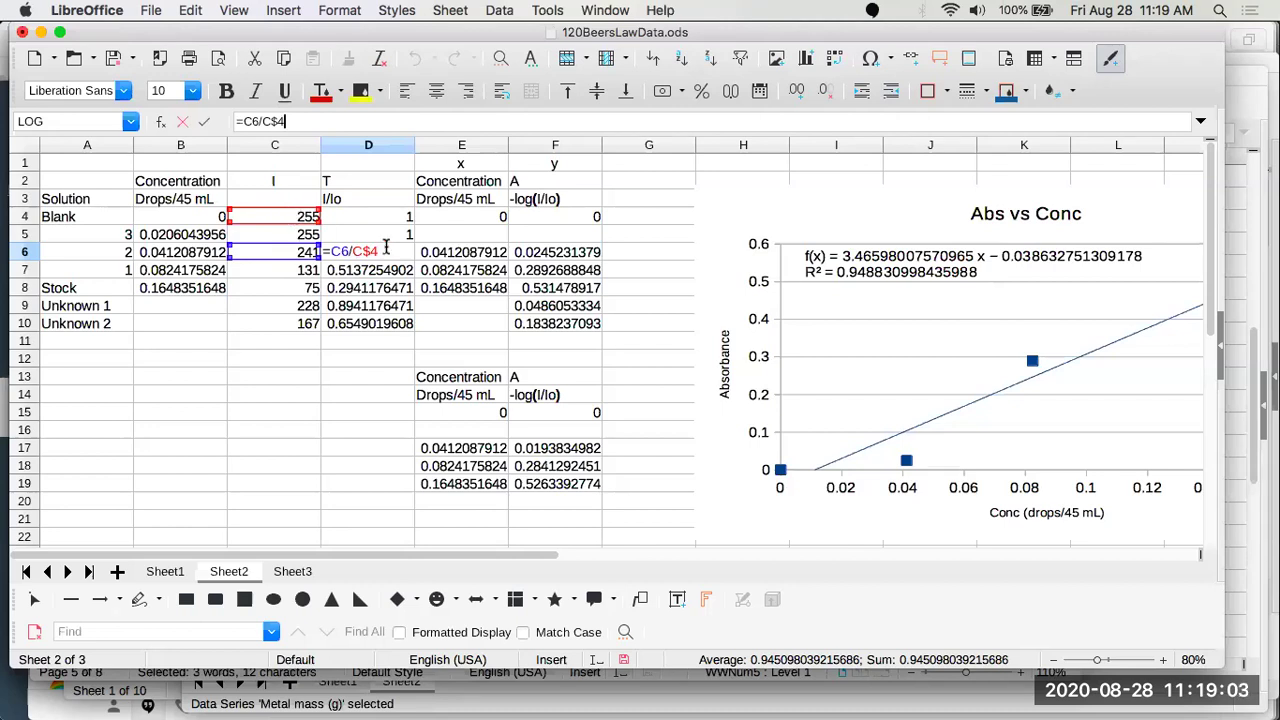
{"action": "key", "text": "Escape"}
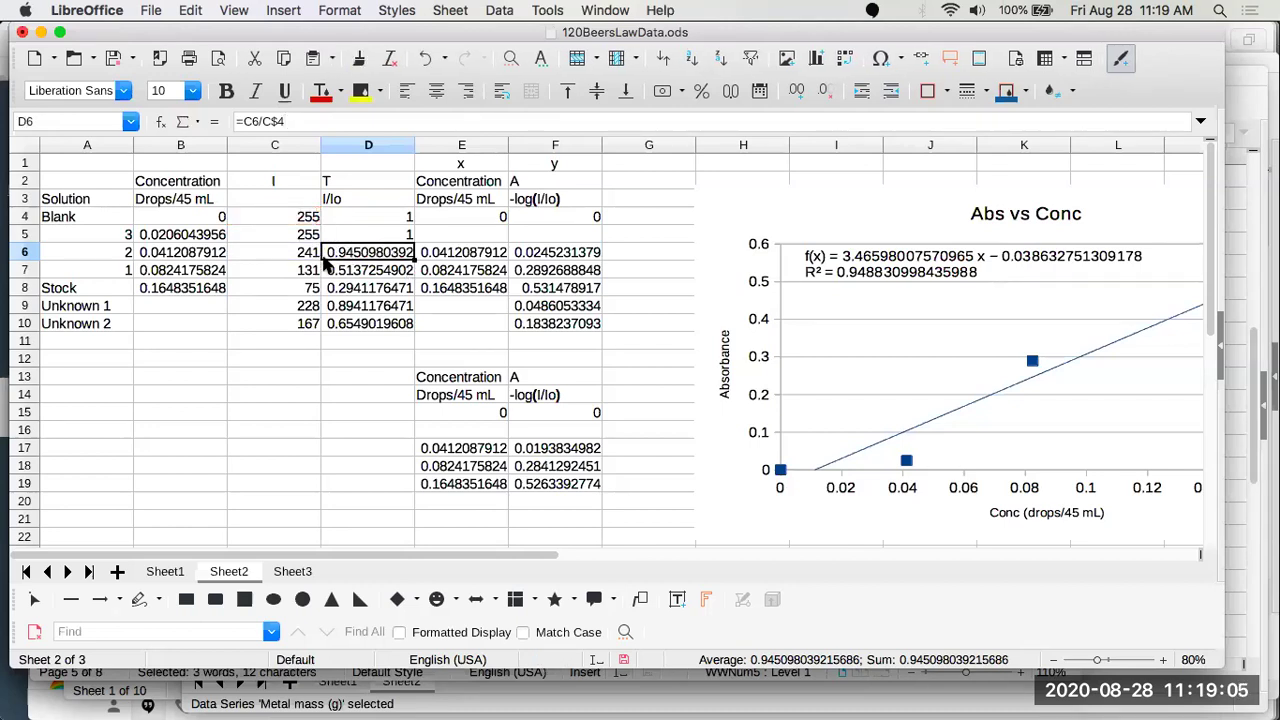